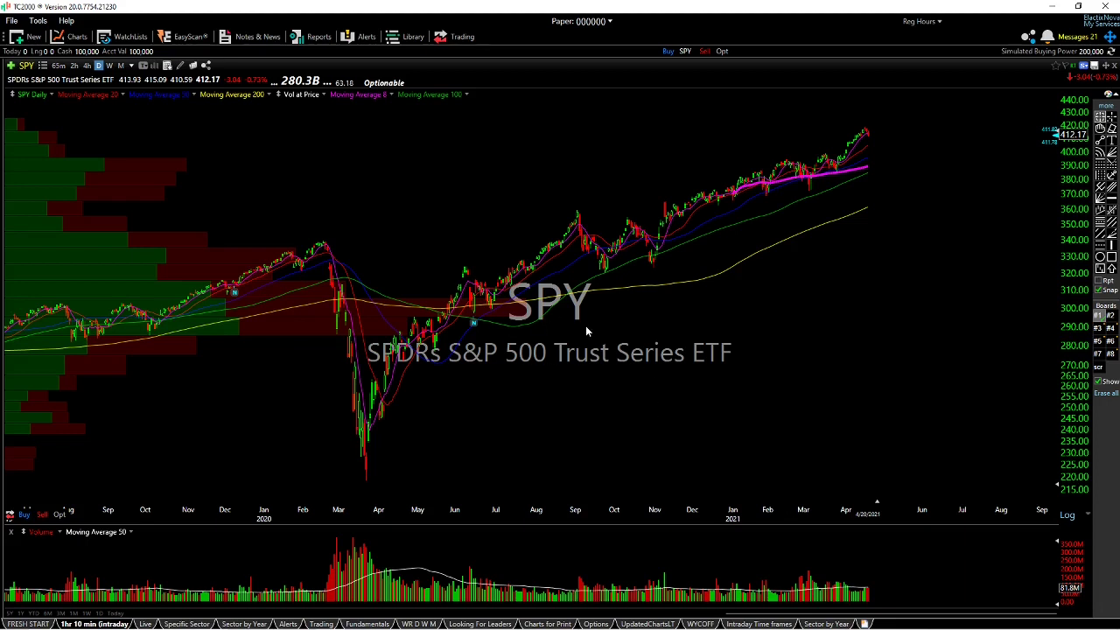
# On the monthly SPY chart, draw horizontal lines at about 155.75, 281.90, 323.80 and 212.59.
pyautogui.click(120, 64)
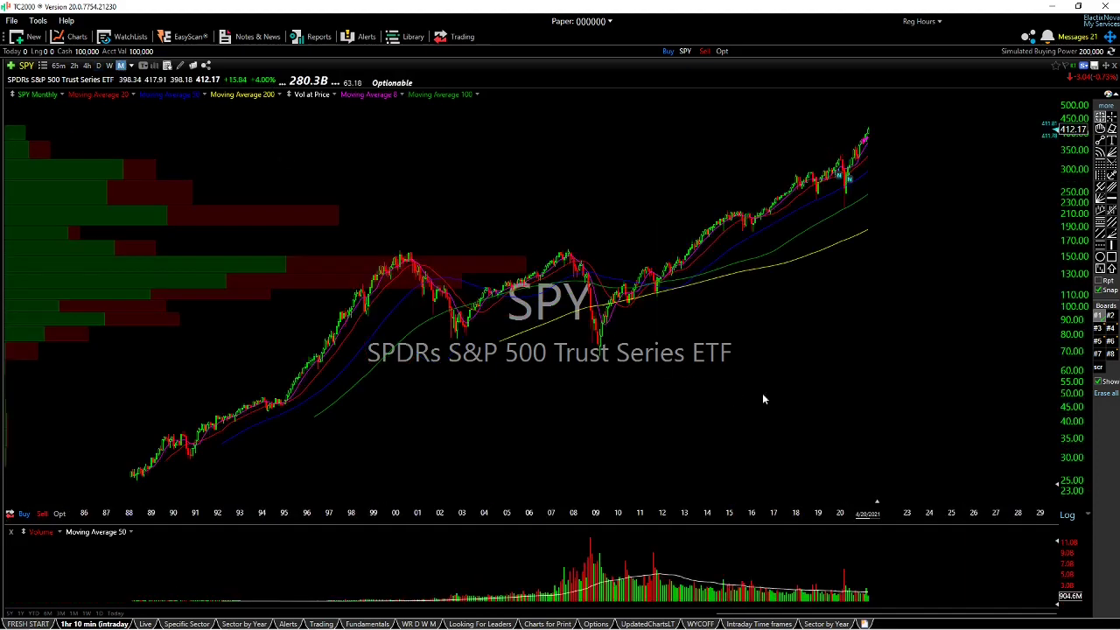
pyautogui.click(1112, 200)
pyautogui.click(405, 251)
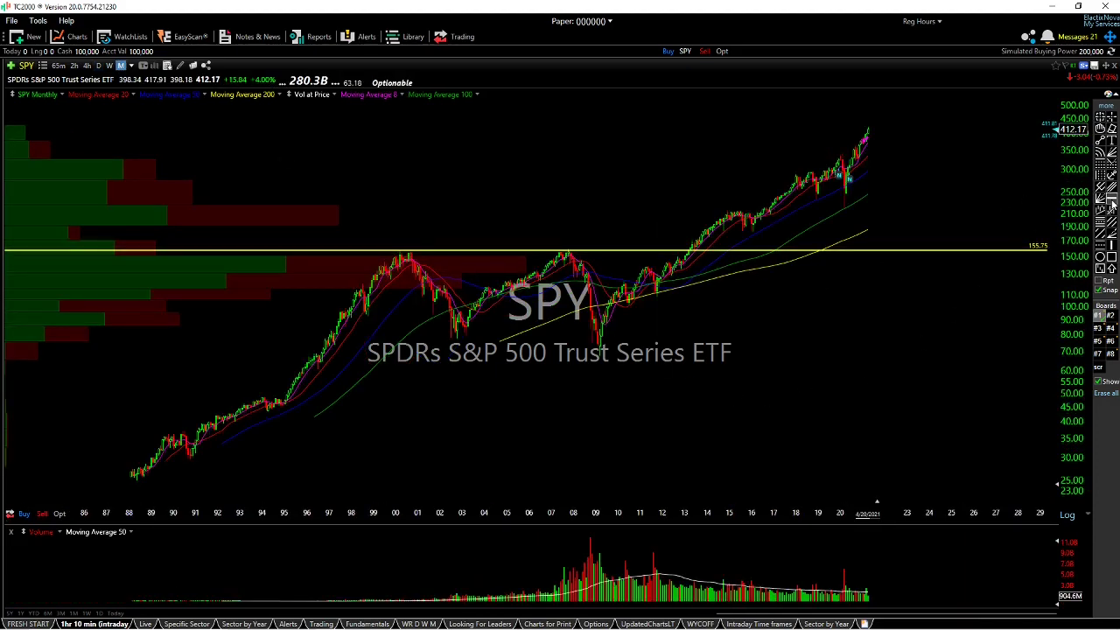
pyautogui.click(803, 177)
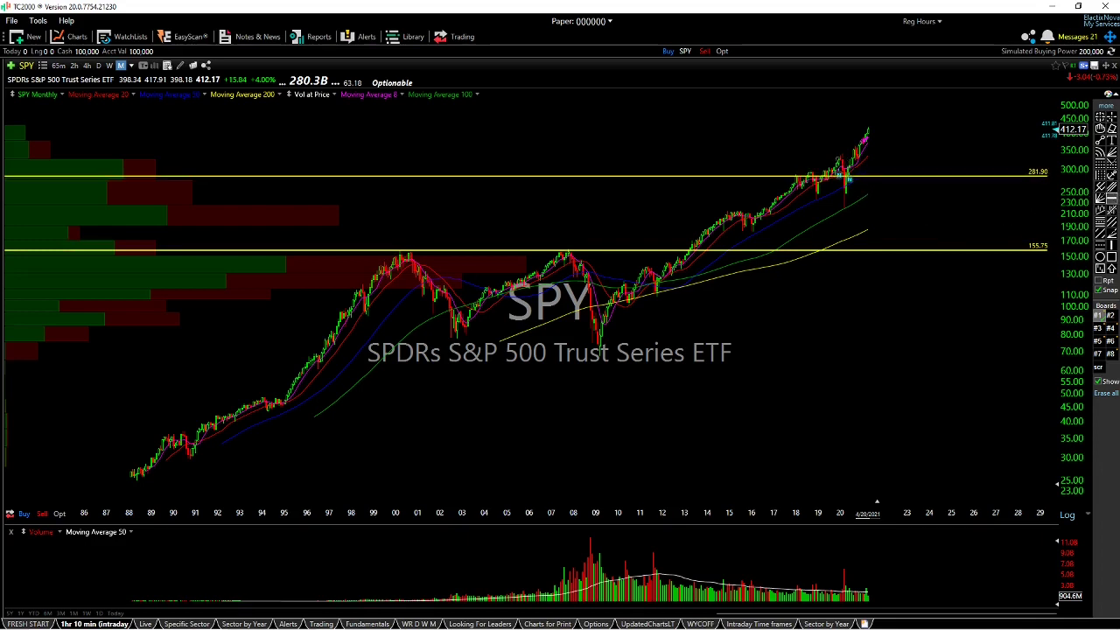
pyautogui.click(839, 158)
pyautogui.click(1113, 200)
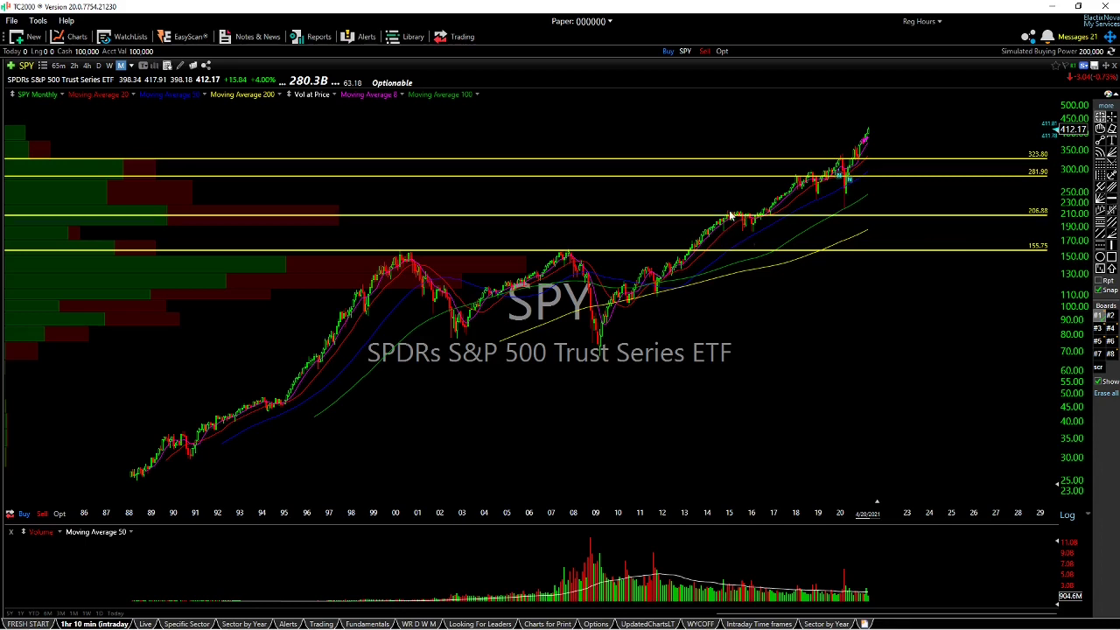
pyautogui.click(820, 209)
pyautogui.moveTo(820, 209); pyautogui.dragTo(820, 212)
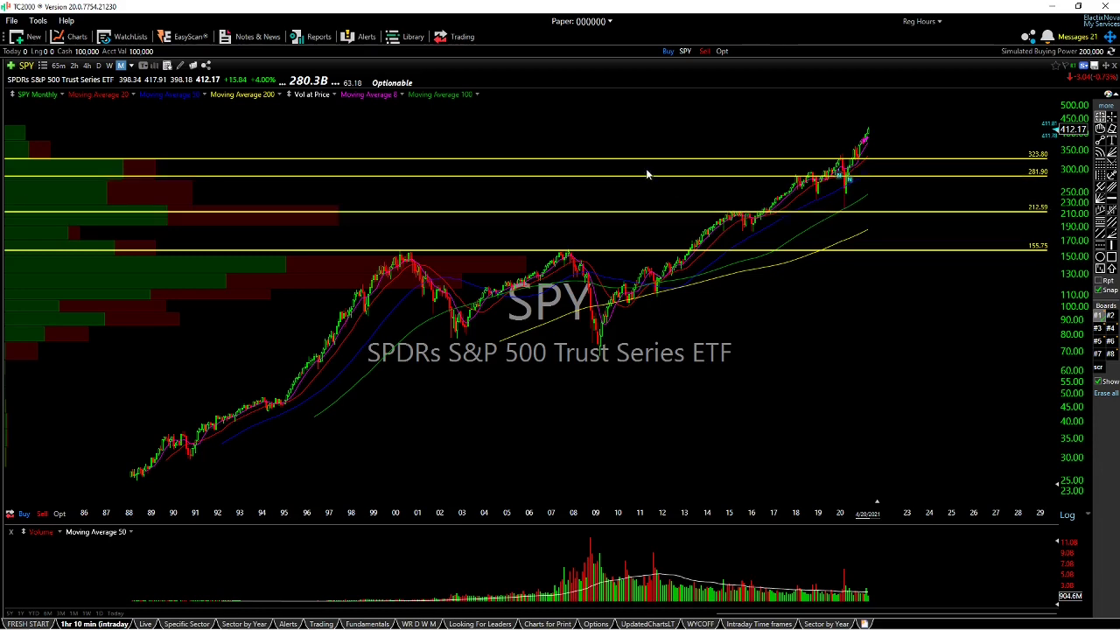
# On the weekly chart, draw a horizontal line at about 231.61 and colour it red.
pyautogui.click(109, 65)
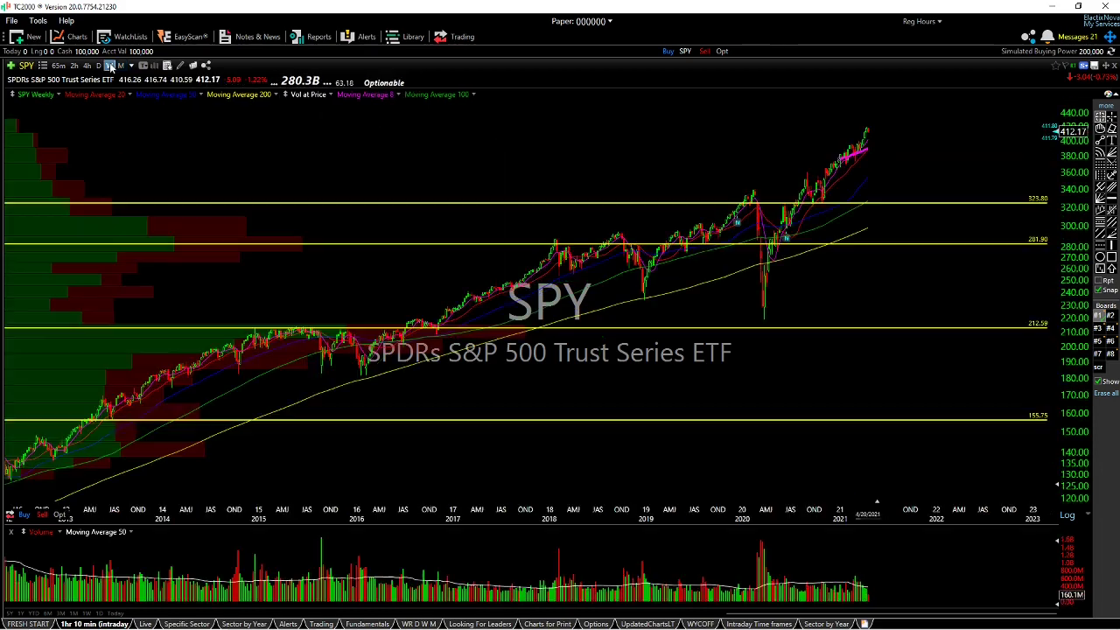
pyautogui.click(1111, 200)
pyautogui.click(487, 303)
pyautogui.rightClick(638, 303)
pyautogui.click(664, 310)
pyautogui.click(773, 338)
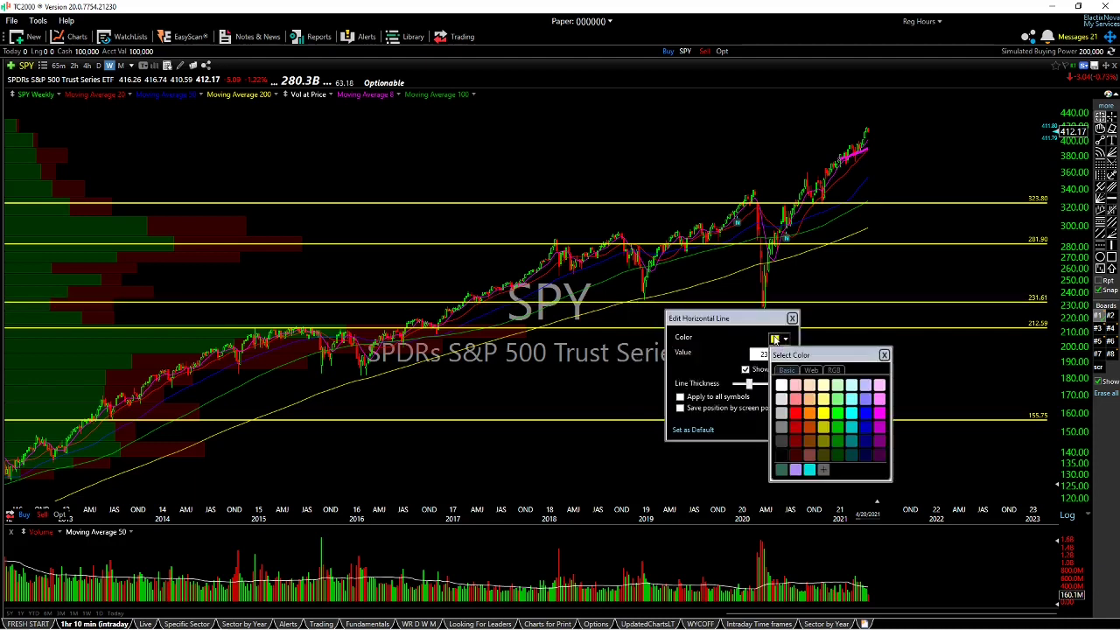
pyautogui.click(798, 413)
pyautogui.click(792, 317)
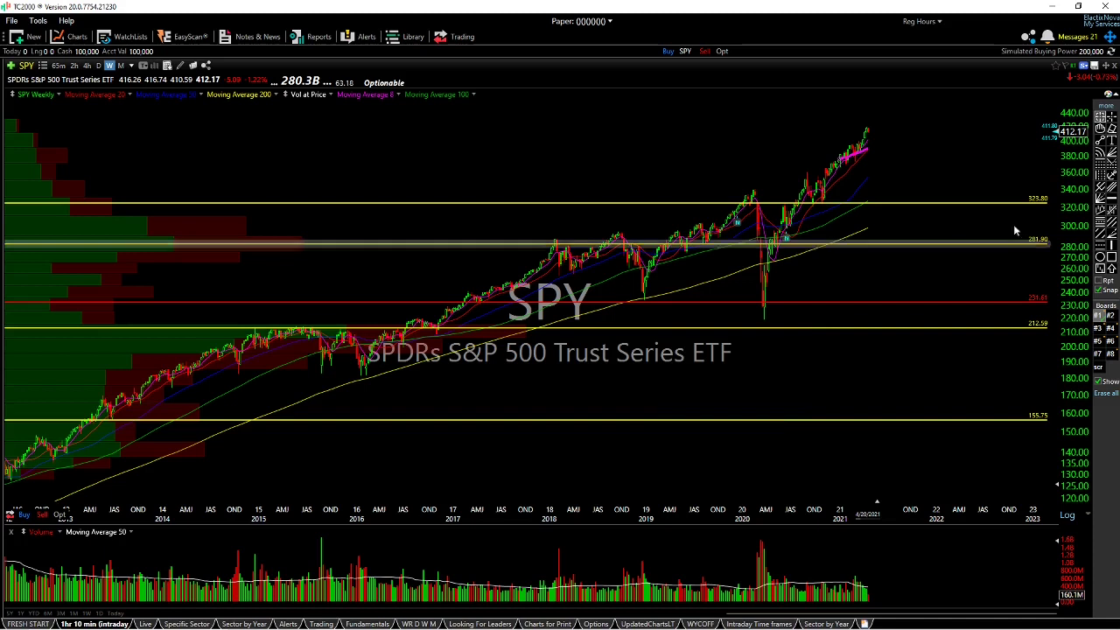
# Add another horizontal line at about 252.92 on the weekly chart and colour it red.
pyautogui.click(558, 275)
pyautogui.rightClick(582, 276)
pyautogui.click(604, 288)
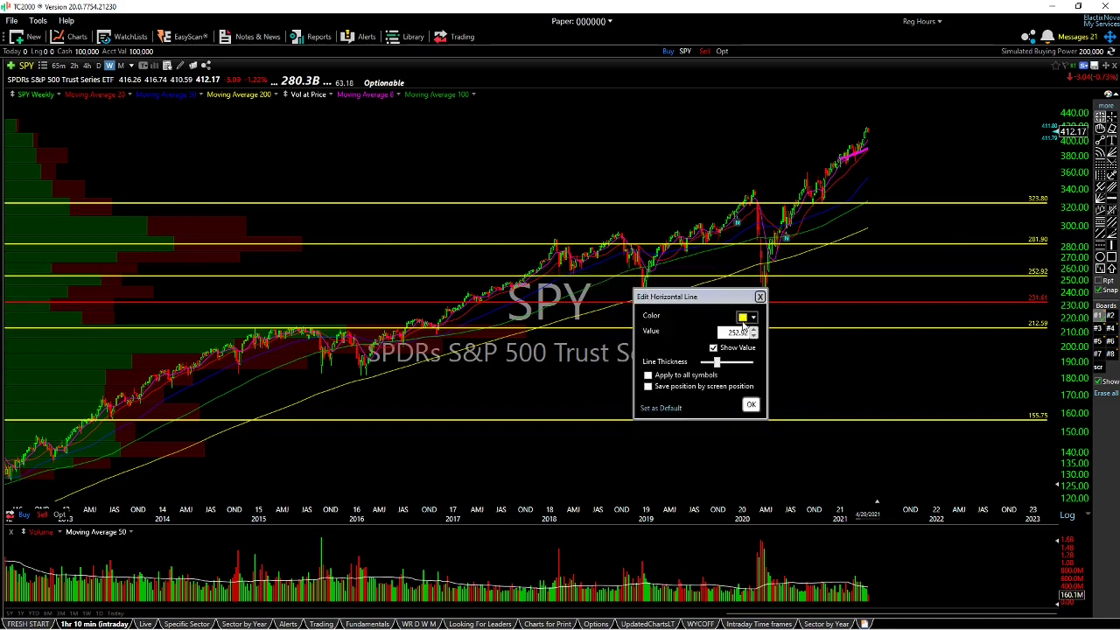
pyautogui.click(746, 318)
pyautogui.click(798, 413)
pyautogui.click(760, 297)
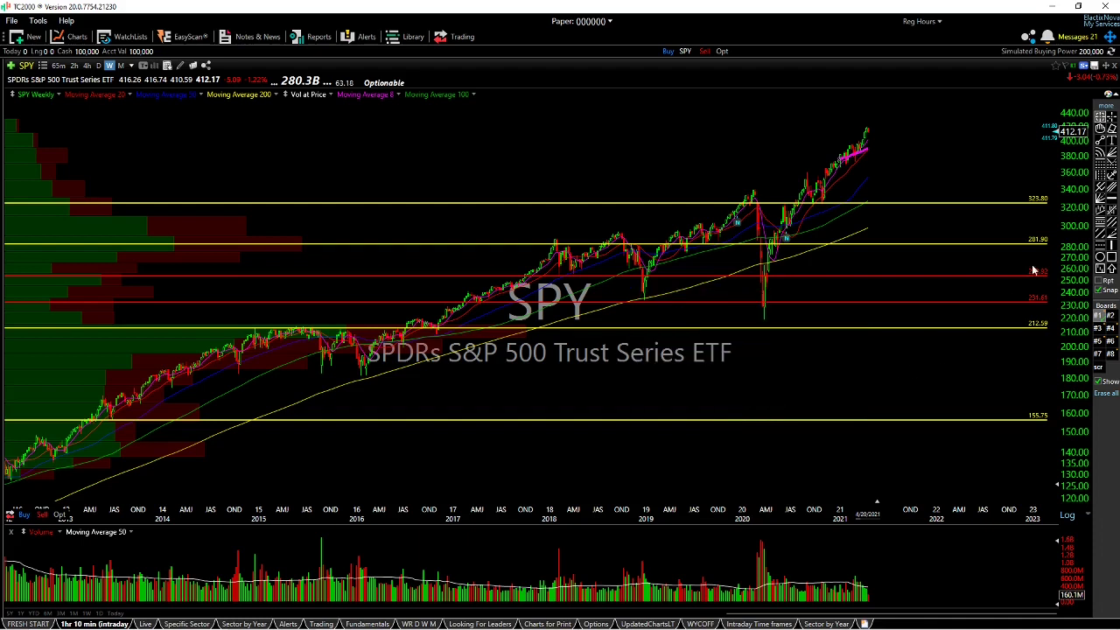
# Draw a horizontal line at about 350.58 on the weekly chart and colour it red.
pyautogui.click(1111, 200)
pyautogui.click(840, 179)
pyautogui.rightClick(840, 182)
pyautogui.click(862, 190)
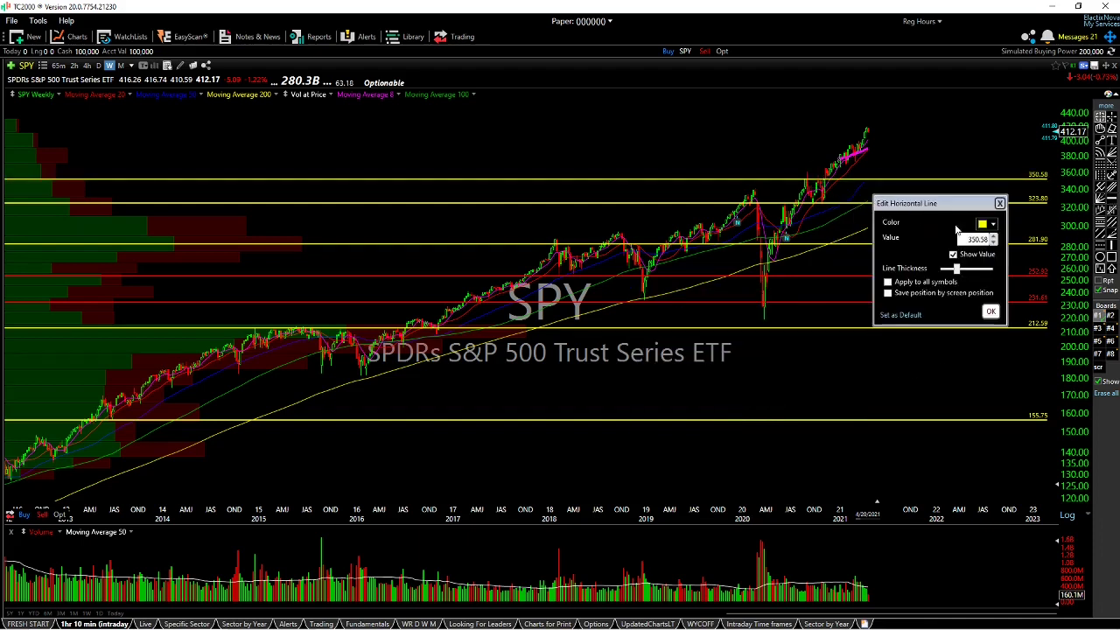
pyautogui.click(992, 224)
pyautogui.click(1006, 300)
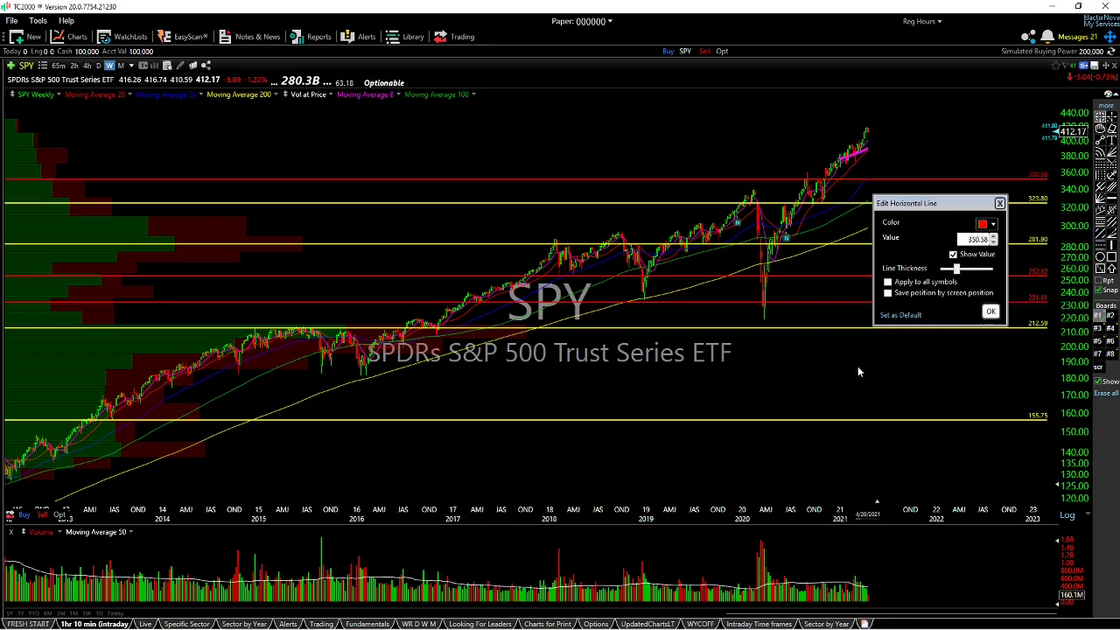
pyautogui.click(858, 371)
# On the daily chart, draw a horizontal line at about 384.77 and colour it white.
pyautogui.click(98, 65)
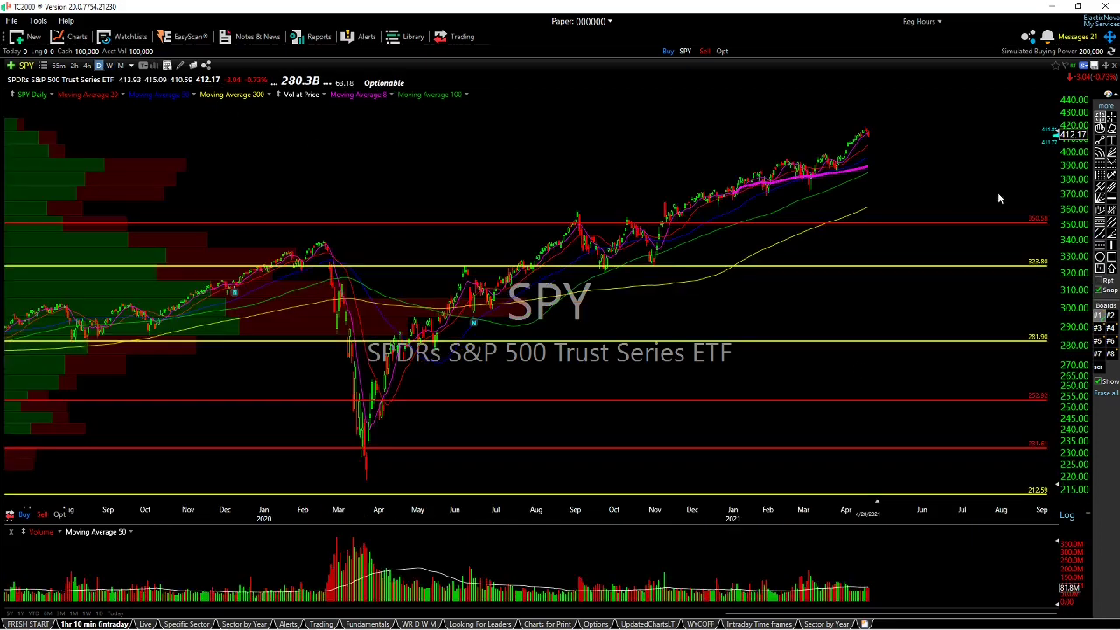
pyautogui.click(1111, 197)
pyautogui.click(761, 173)
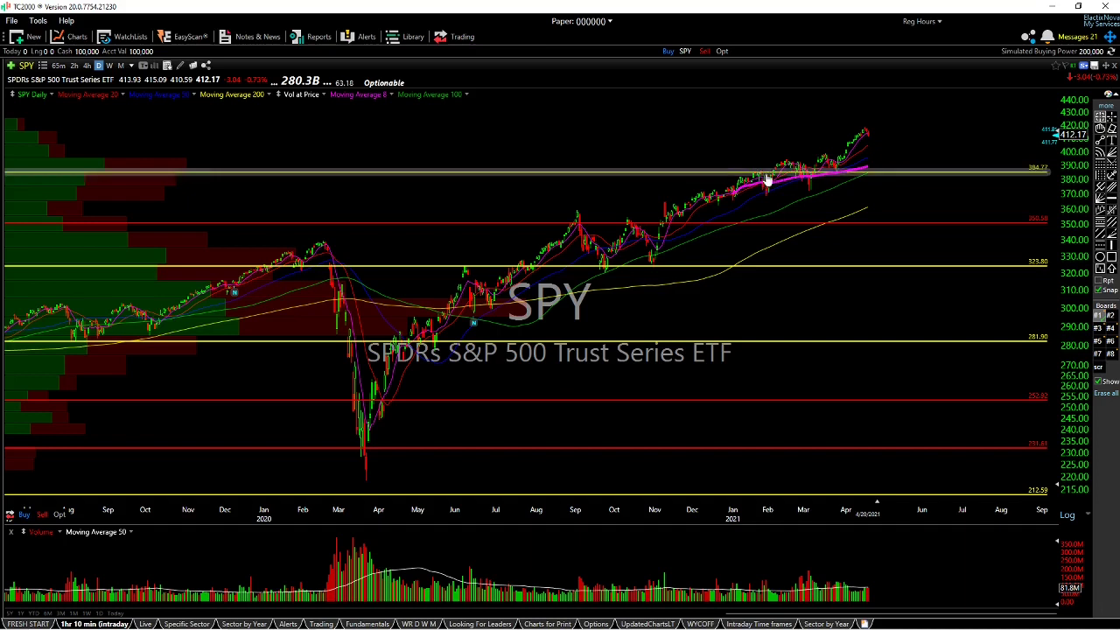
pyautogui.rightClick(879, 172)
pyautogui.click(893, 179)
pyautogui.click(1020, 213)
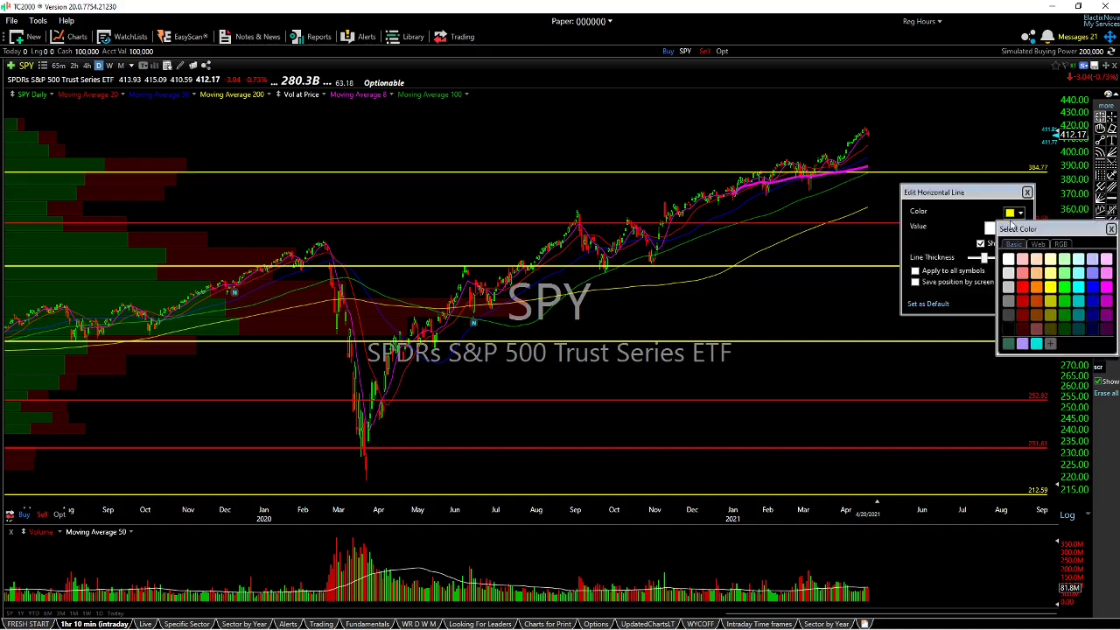
pyautogui.click(1008, 258)
pyautogui.click(806, 322)
# Add a horizontal line at about 392.90 on the daily chart and colour it white.
pyautogui.click(1112, 199)
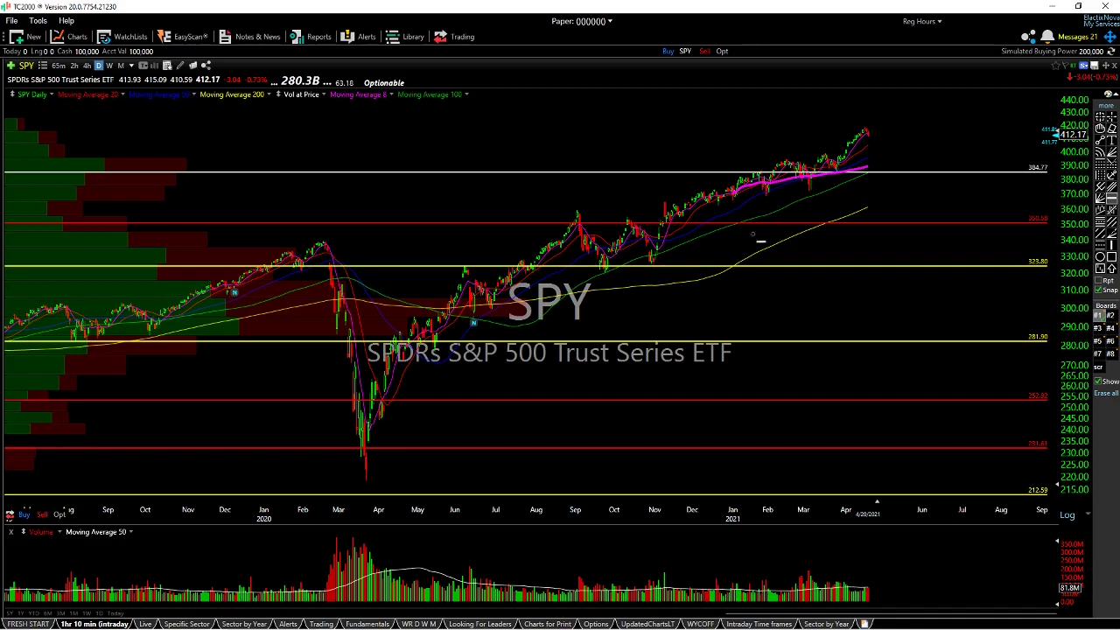
pyautogui.click(827, 161)
pyautogui.rightClick(830, 162)
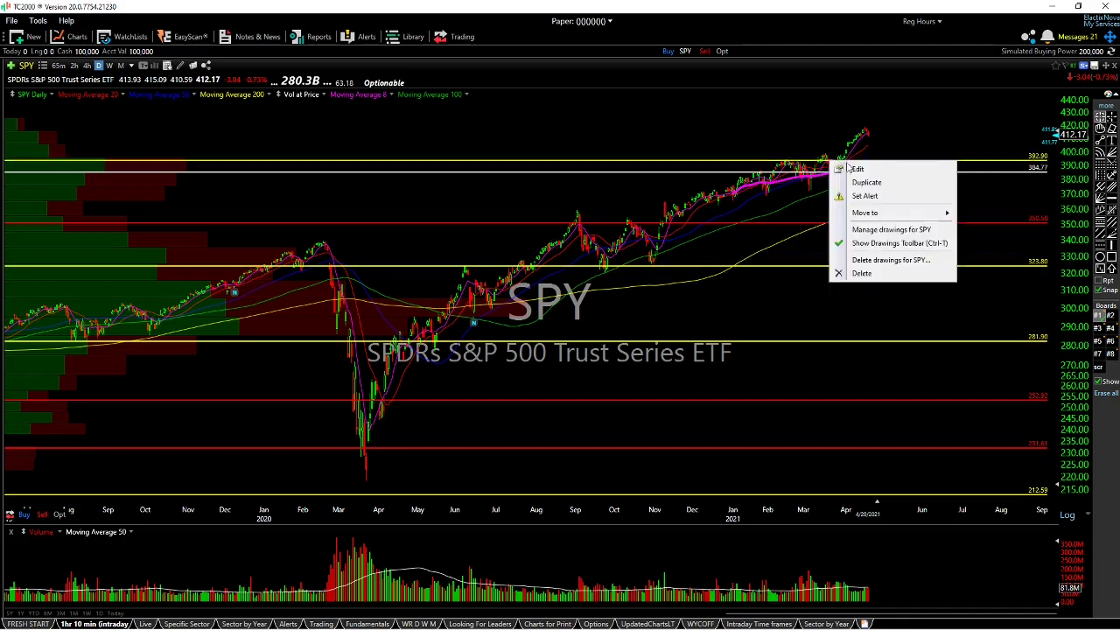
pyautogui.click(876, 172)
pyautogui.click(995, 197)
pyautogui.click(1007, 255)
pyautogui.click(733, 322)
# Draw Fibonacci retracements from the February 2020 high to the March 2020 low on the daily chart and from the 2007 high to the 2009 low on the monthly.
pyautogui.click(1100, 164)
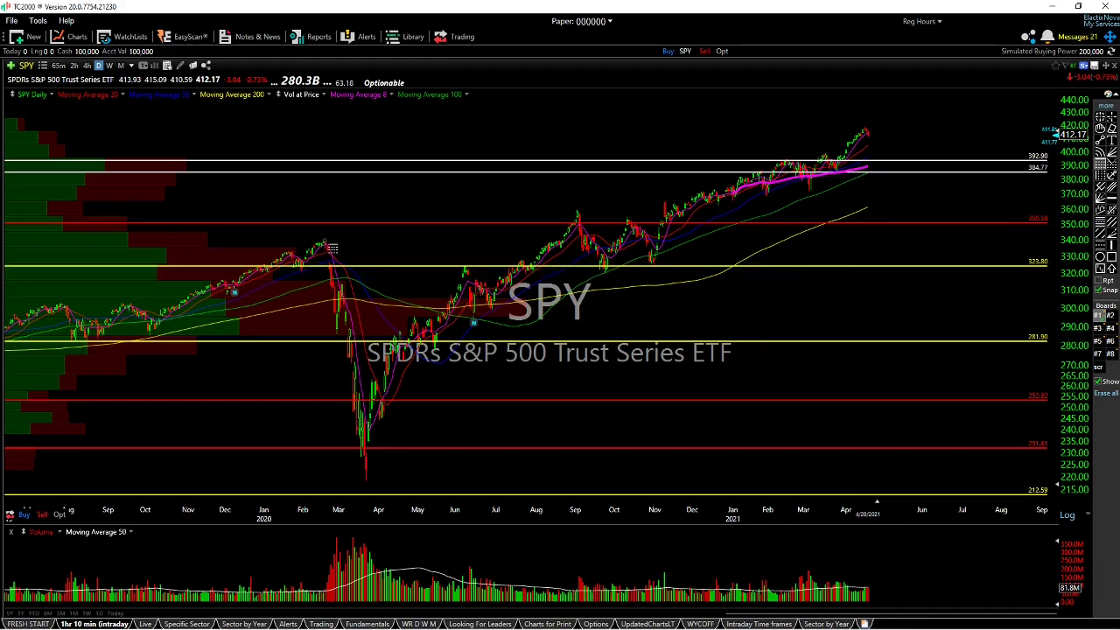
pyautogui.moveTo(324, 243); pyautogui.dragTo(365, 479)
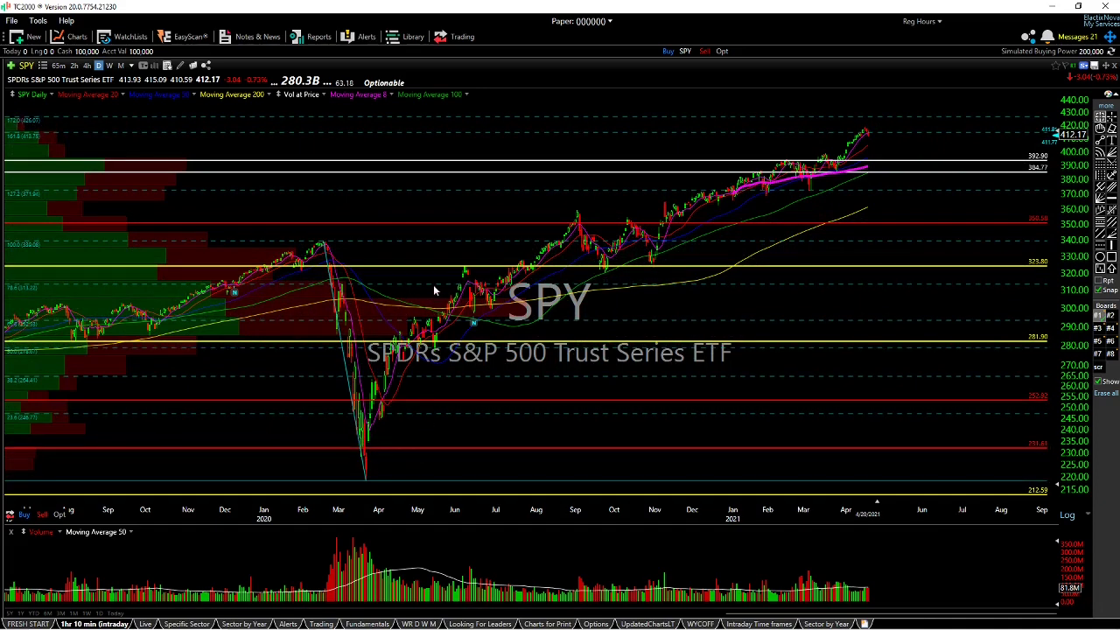
pyautogui.click(120, 65)
pyautogui.click(1103, 165)
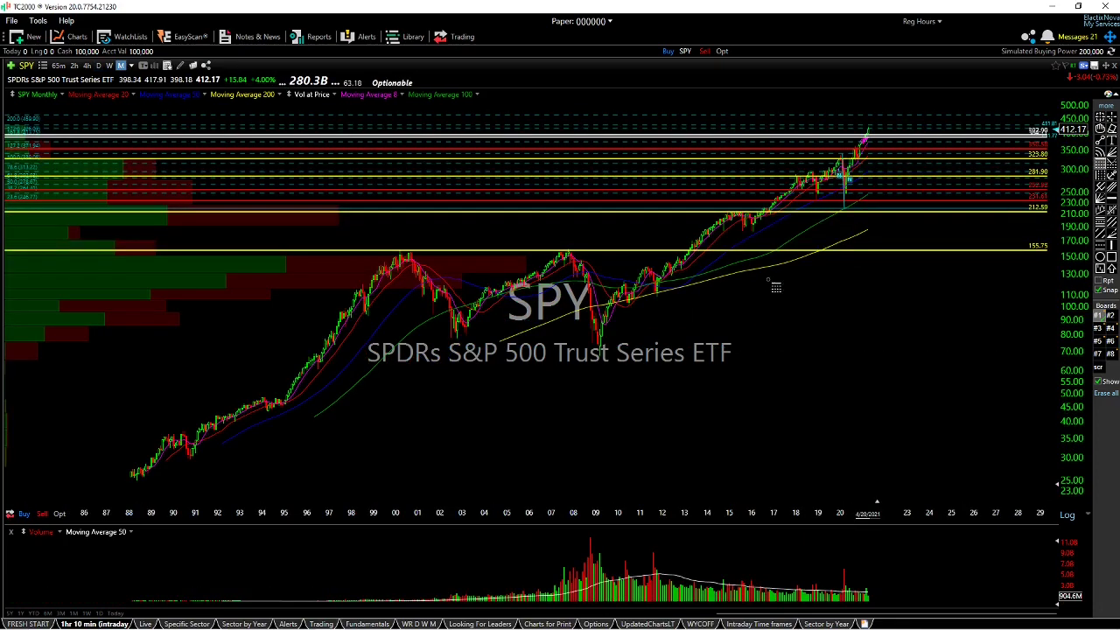
pyautogui.moveTo(568, 250); pyautogui.dragTo(607, 346)
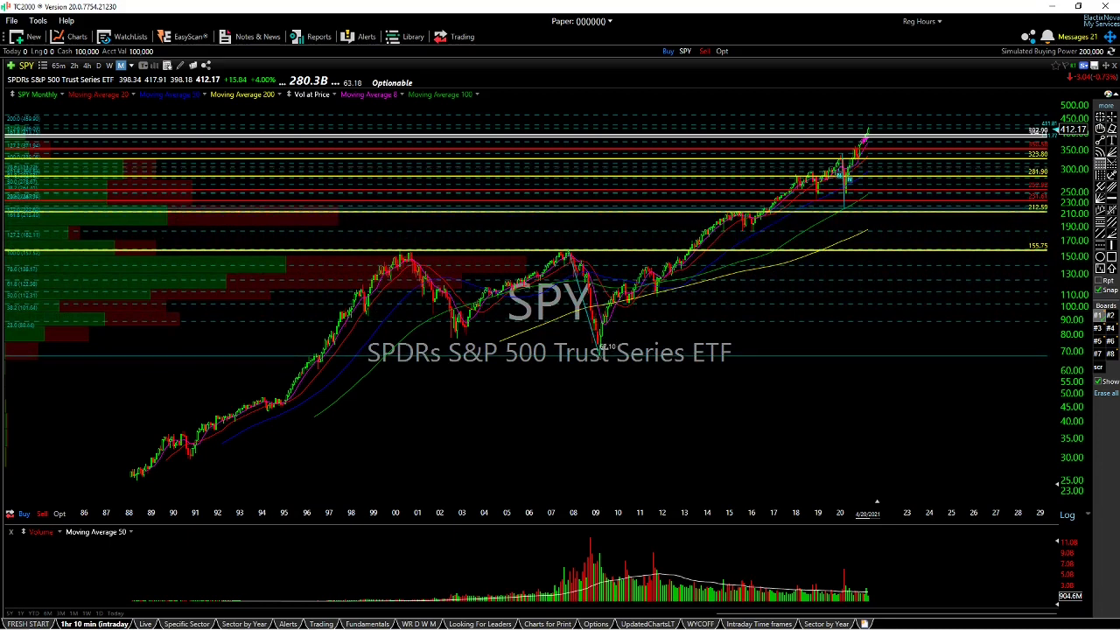
# Change the colour of the Fibonacci retracement spanning the 2007 high to the 2009 low to green.
pyautogui.rightClick(577, 282)
pyautogui.click(614, 291)
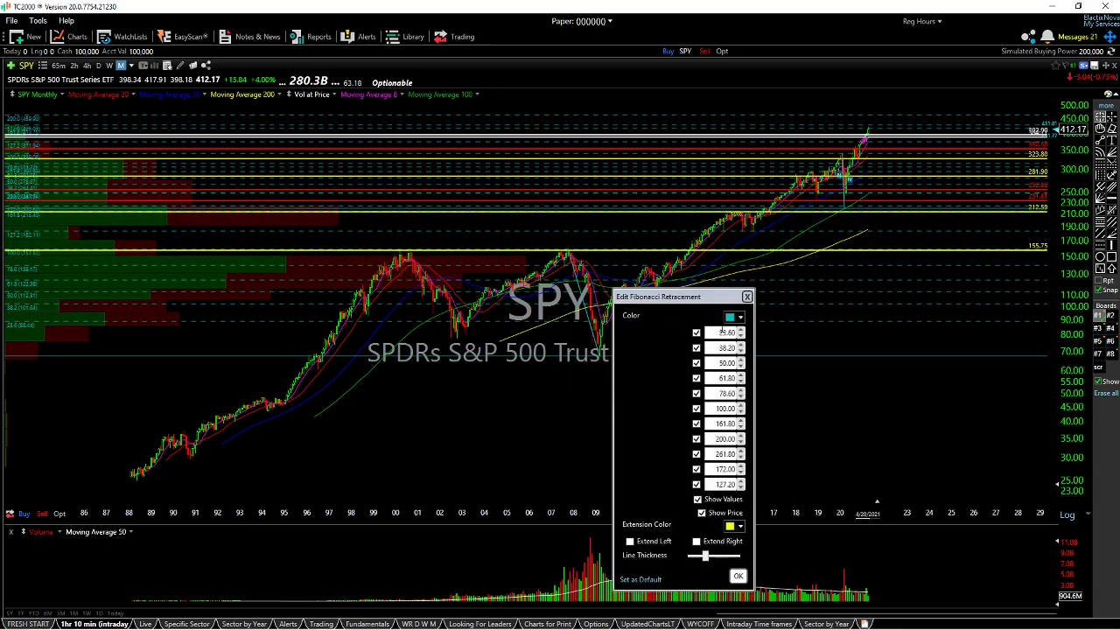
pyautogui.click(735, 317)
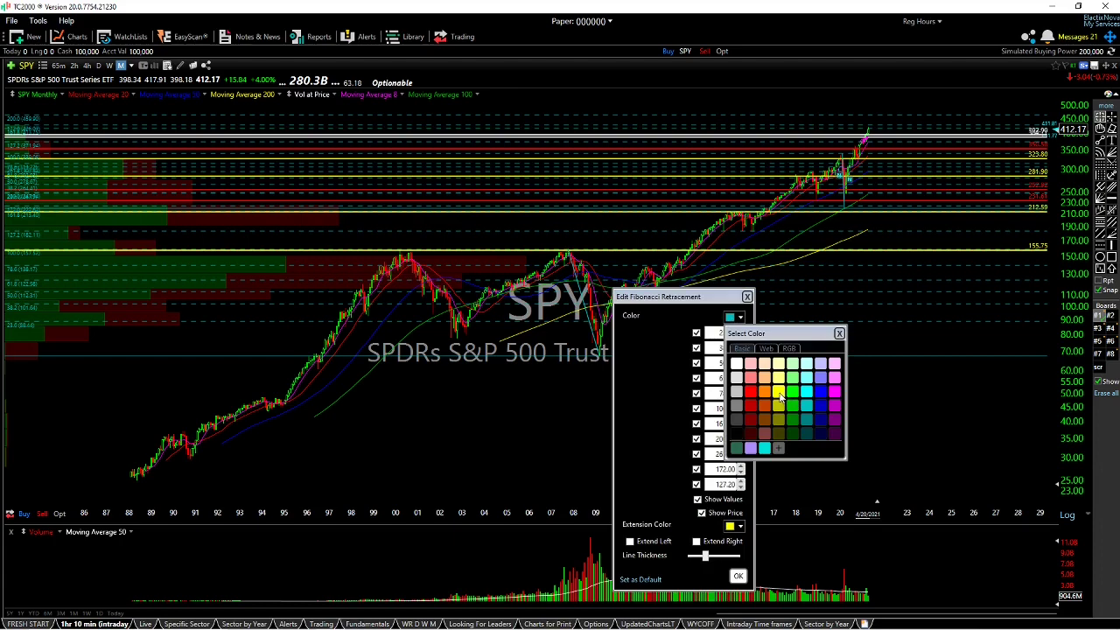
pyautogui.click(780, 394)
pyautogui.click(735, 316)
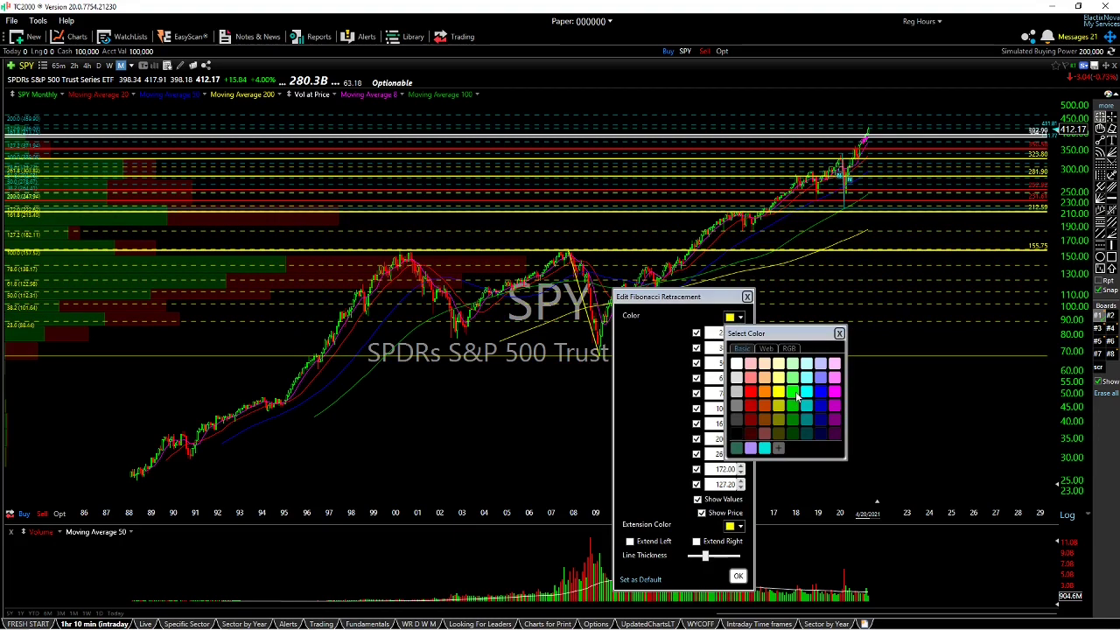
pyautogui.click(795, 394)
pyautogui.click(807, 404)
# On the 4-hour chart, anchor VWAP lines at the March 2020 low and the early September 2020 high.
pyautogui.click(86, 65)
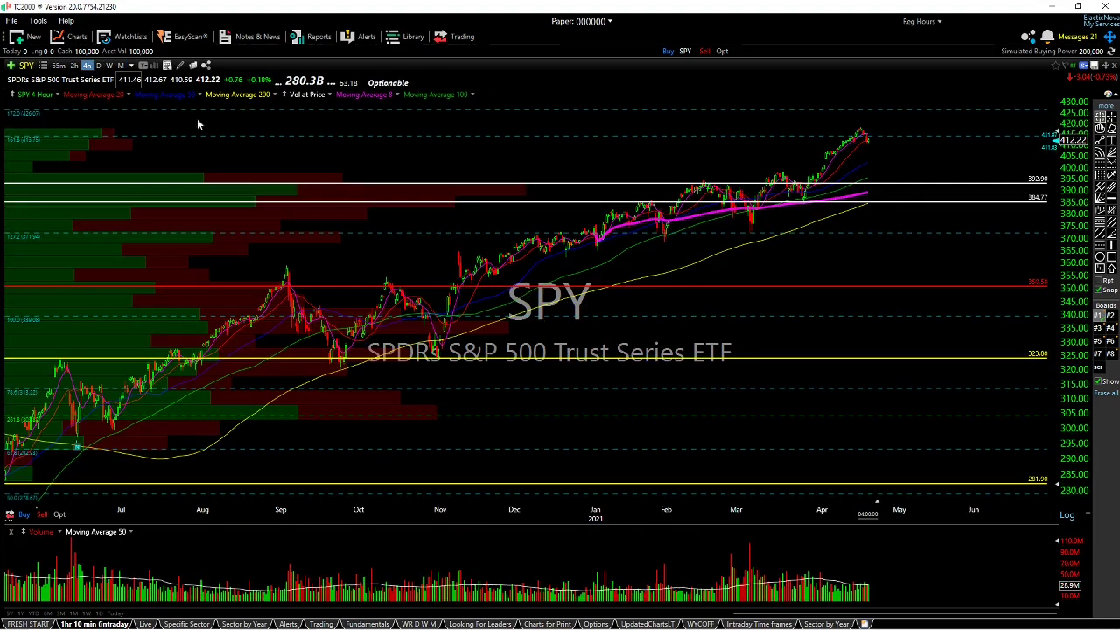
pyautogui.moveTo(734, 614); pyautogui.dragTo(544, 540)
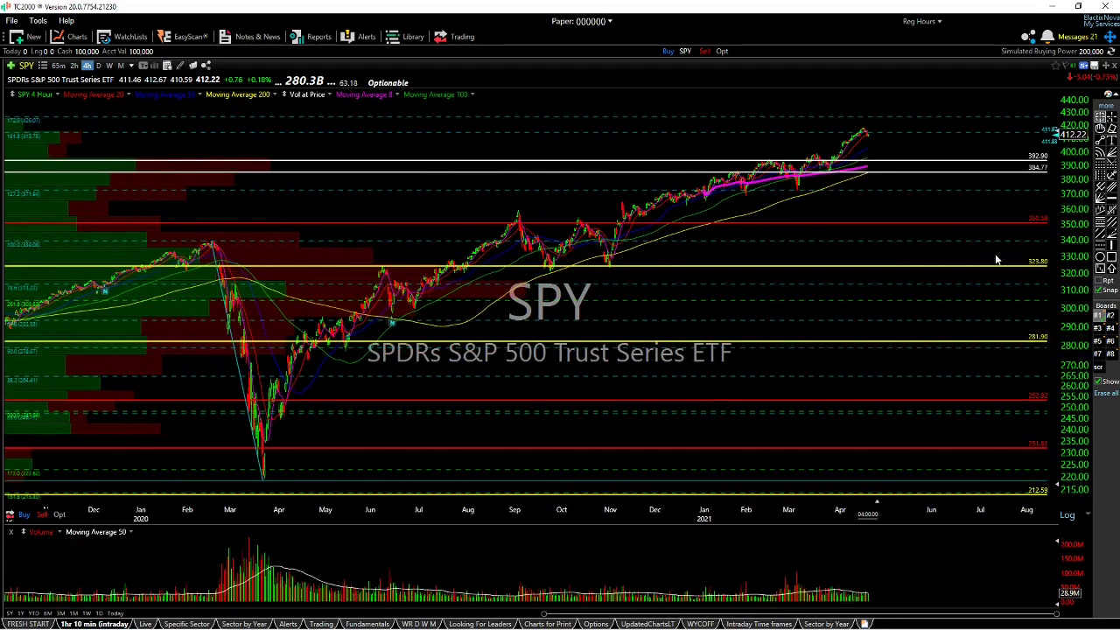
pyautogui.click(1110, 175)
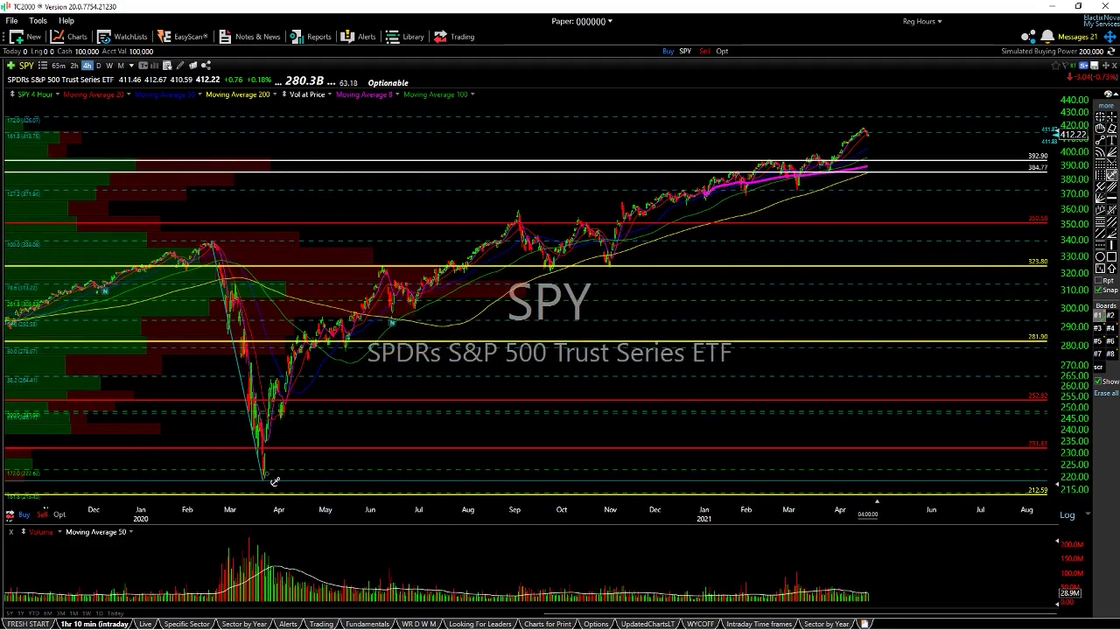
pyautogui.click(264, 476)
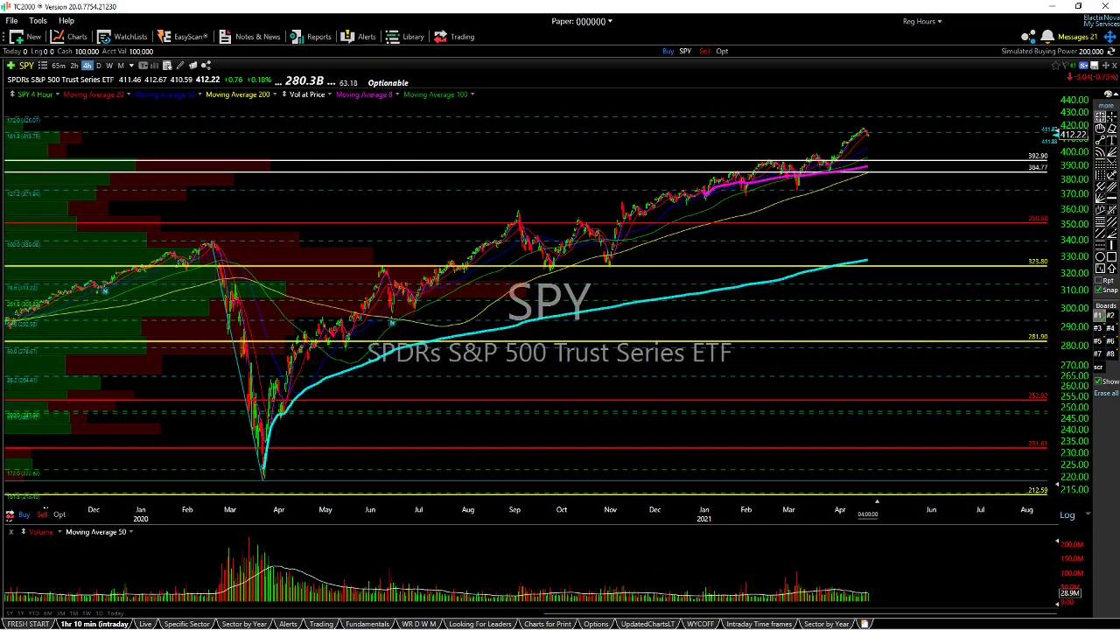
pyautogui.click(1110, 175)
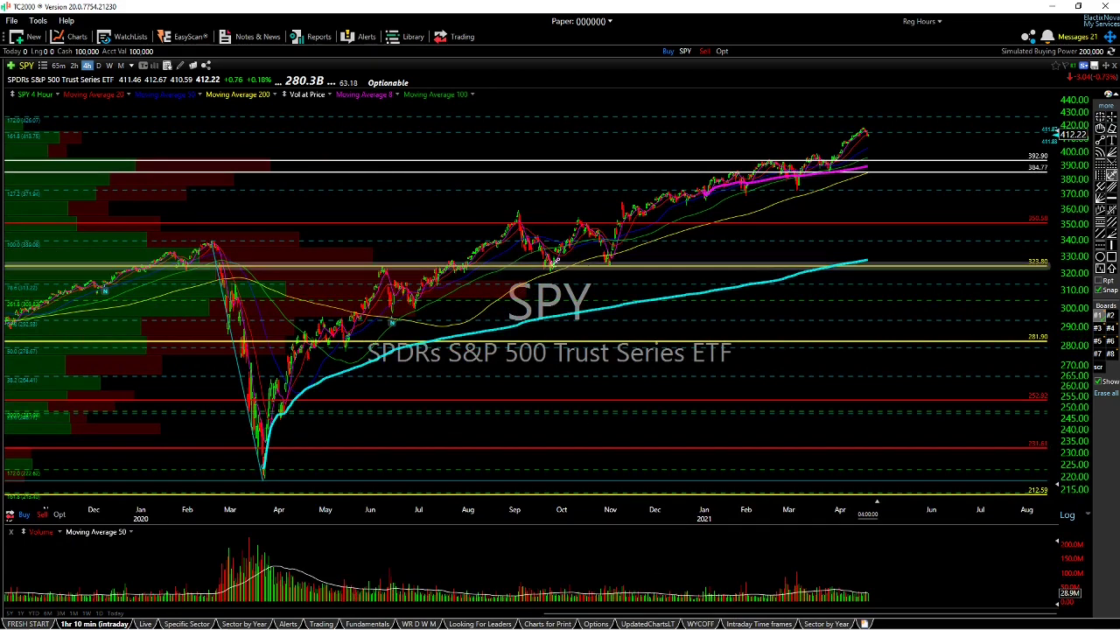
pyautogui.click(522, 217)
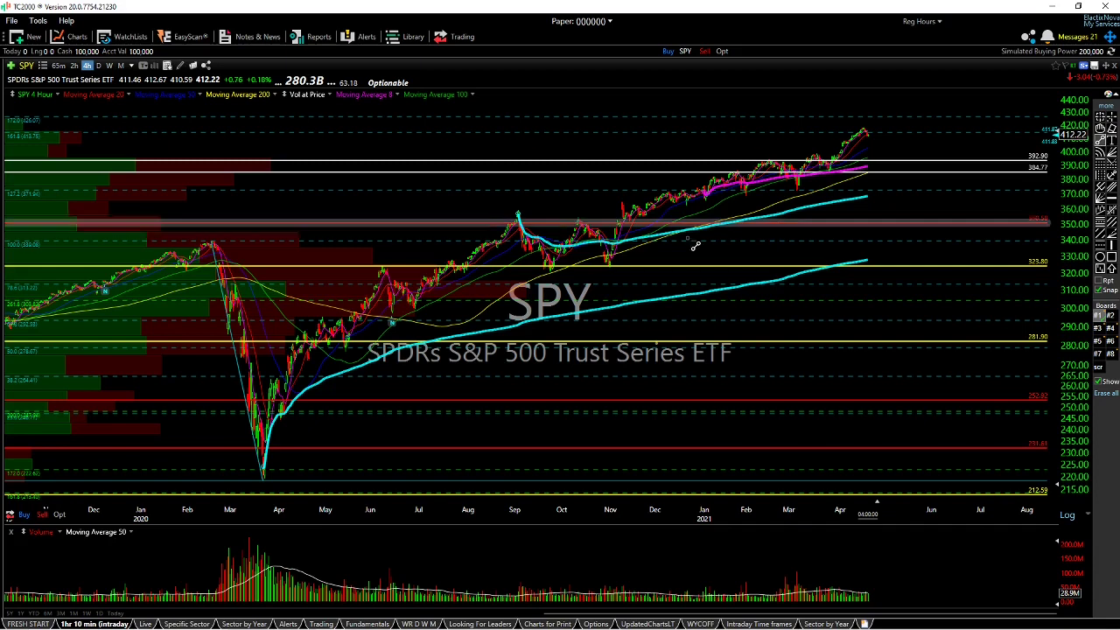
# Draw a trend line from the November 2020 high to about 416.25 in April 2021, then duplicate it along the lows to form a rising channel.
pyautogui.moveTo(620, 202); pyautogui.dragTo(873, 128)
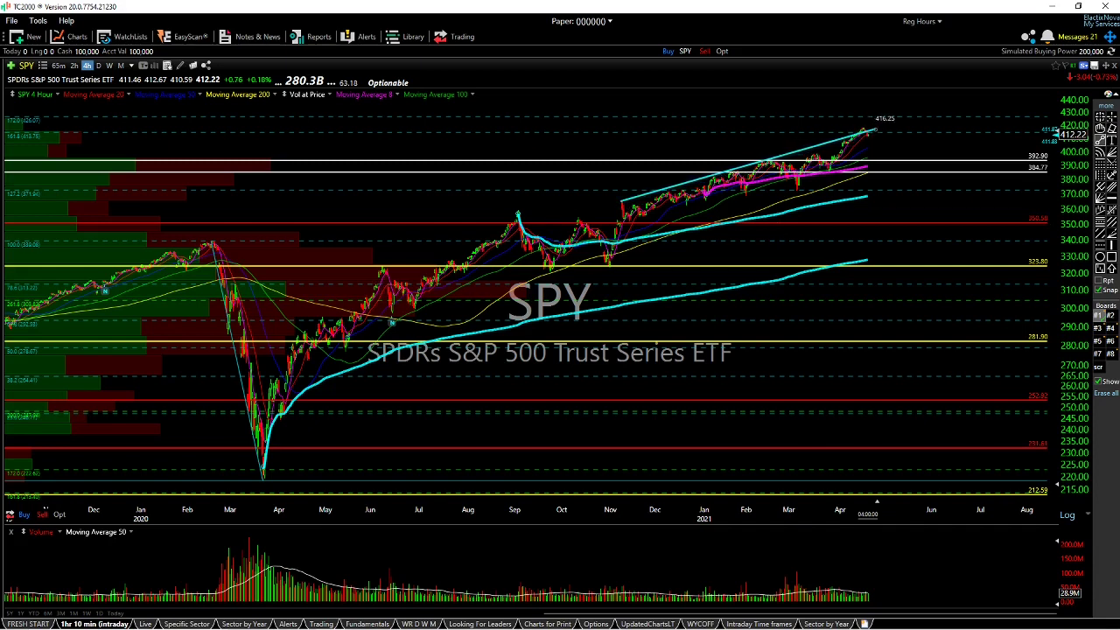
pyautogui.rightClick(855, 137)
pyautogui.click(881, 159)
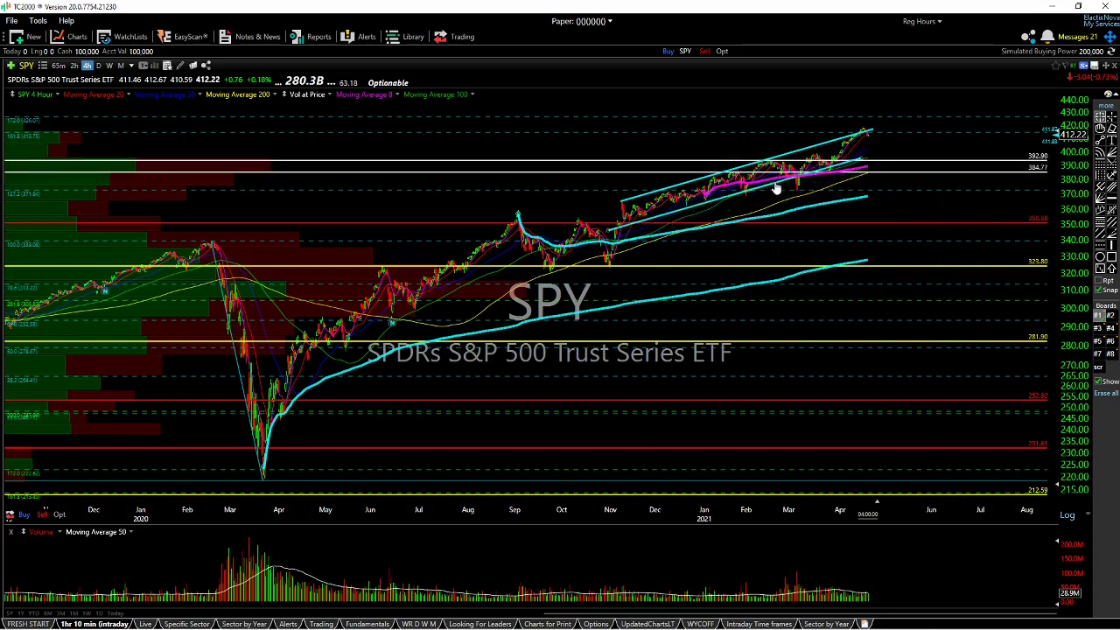
pyautogui.click(641, 228)
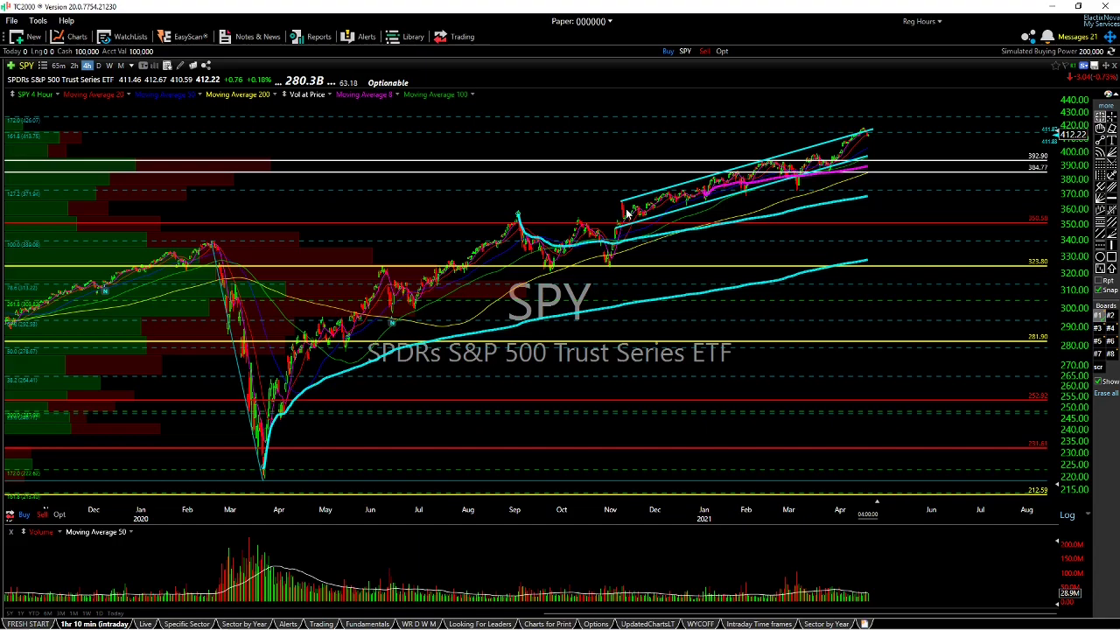
pyautogui.moveTo(545, 614); pyautogui.dragTo(750, 579)
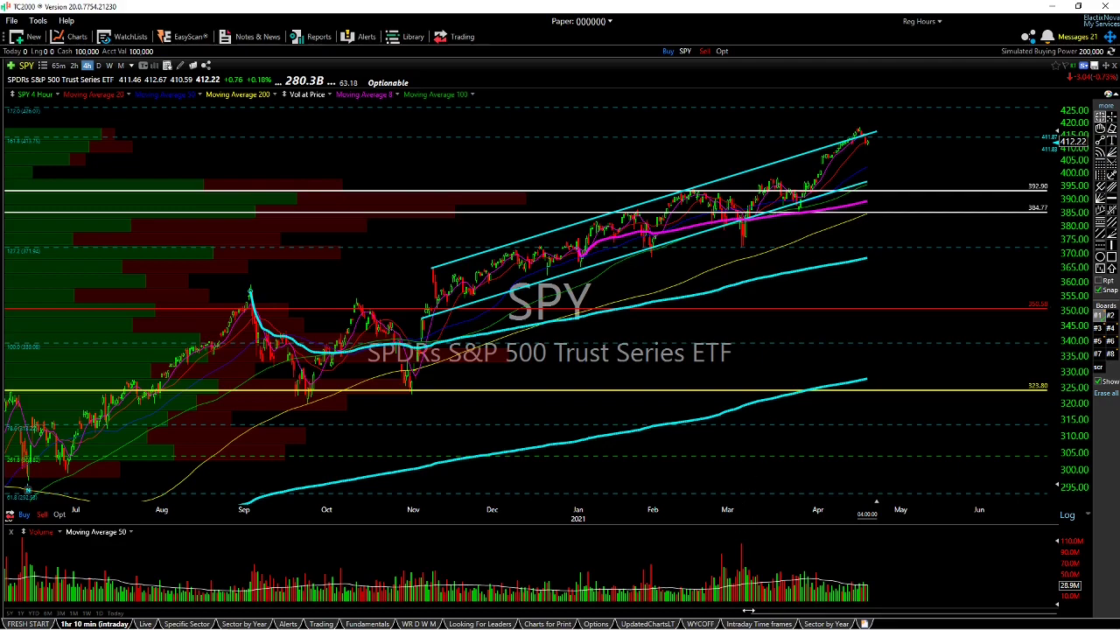
pyautogui.moveTo(753, 613); pyautogui.dragTo(781, 612)
pyautogui.moveTo(620, 273)
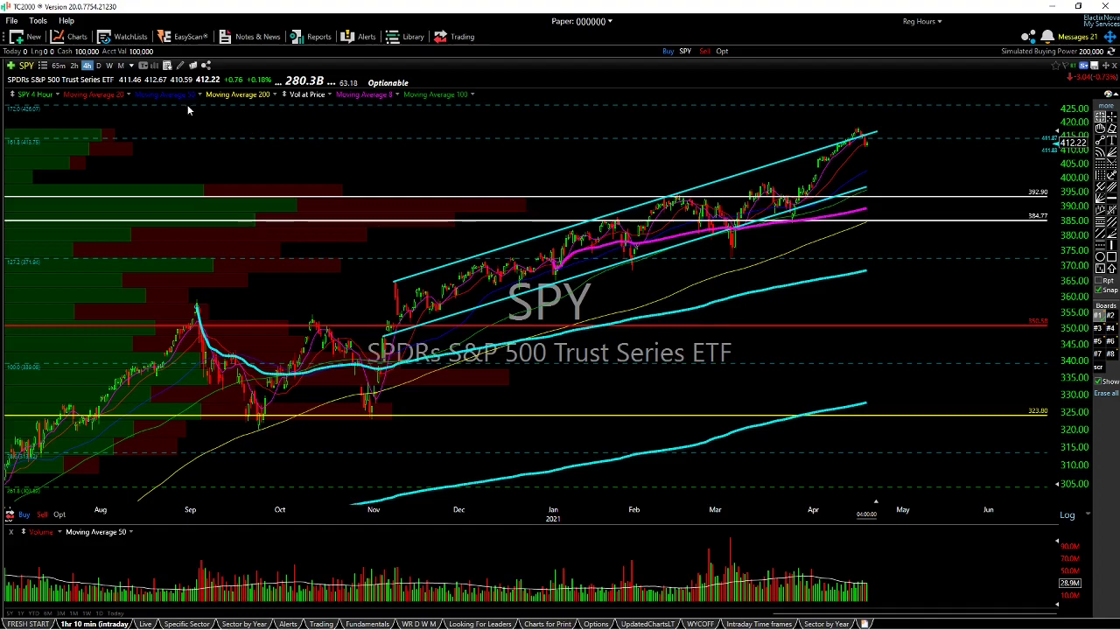
# Examine SPY on the daily timeframe around the channel's upper line, the moving averages and the latest April 2021 candles.
pyautogui.click(99, 65)
pyautogui.moveTo(769, 613); pyautogui.dragTo(896, 589)
pyautogui.scroll(3, 896, 588)
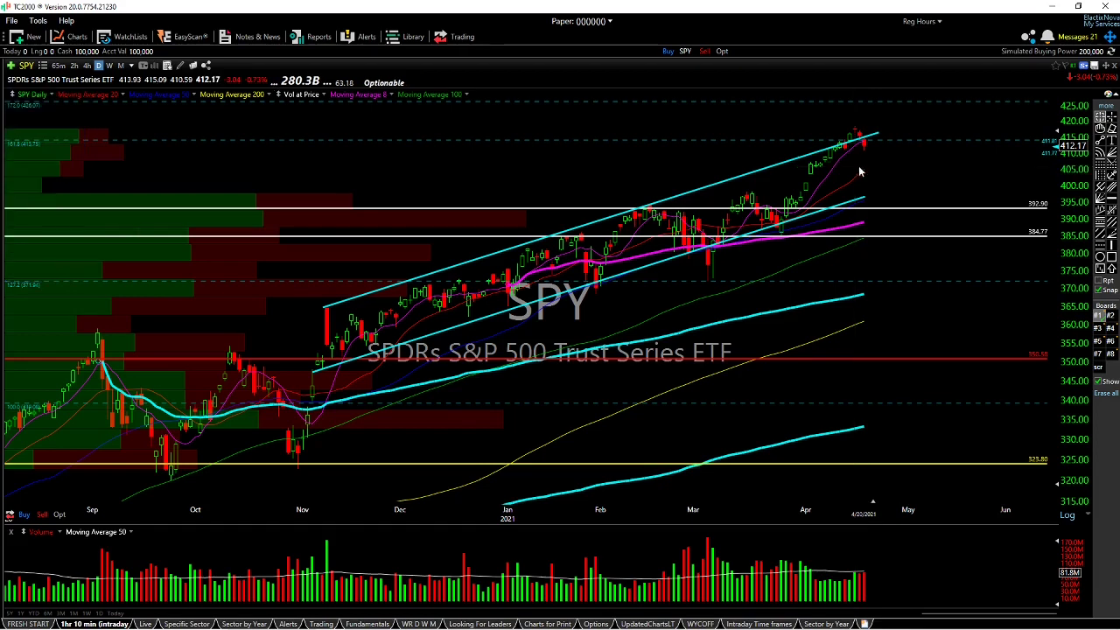
pyautogui.moveTo(859, 169); pyautogui.dragTo(864, 174)
pyautogui.moveTo(826, 175)
pyautogui.mouseDown()
pyautogui.moveTo(869, 156)
pyautogui.moveTo(829, 178)
pyautogui.mouseUp()
pyautogui.moveTo(788, 220); pyautogui.dragTo(865, 168)
pyautogui.click(785, 256)
pyautogui.moveTo(784, 262); pyautogui.dragTo(864, 234)
pyautogui.moveTo(865, 143); pyautogui.dragTo(917, 141)
pyautogui.moveTo(866, 175); pyautogui.dragTo(884, 140)
pyautogui.click(860, 150)
pyautogui.moveTo(861, 150); pyautogui.dragTo(860, 157)
# On the 65-minute chart, draw a horizontal support line at 410.62 beneath the 20 April lows.
pyautogui.click(58, 65)
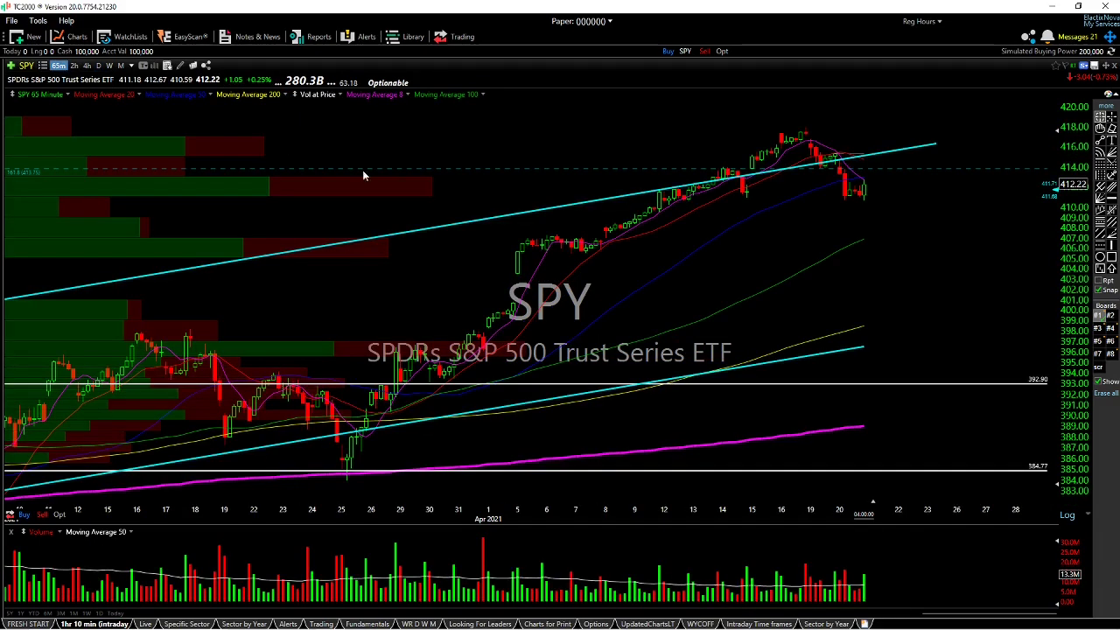
pyautogui.moveTo(678, 200); pyautogui.dragTo(681, 203)
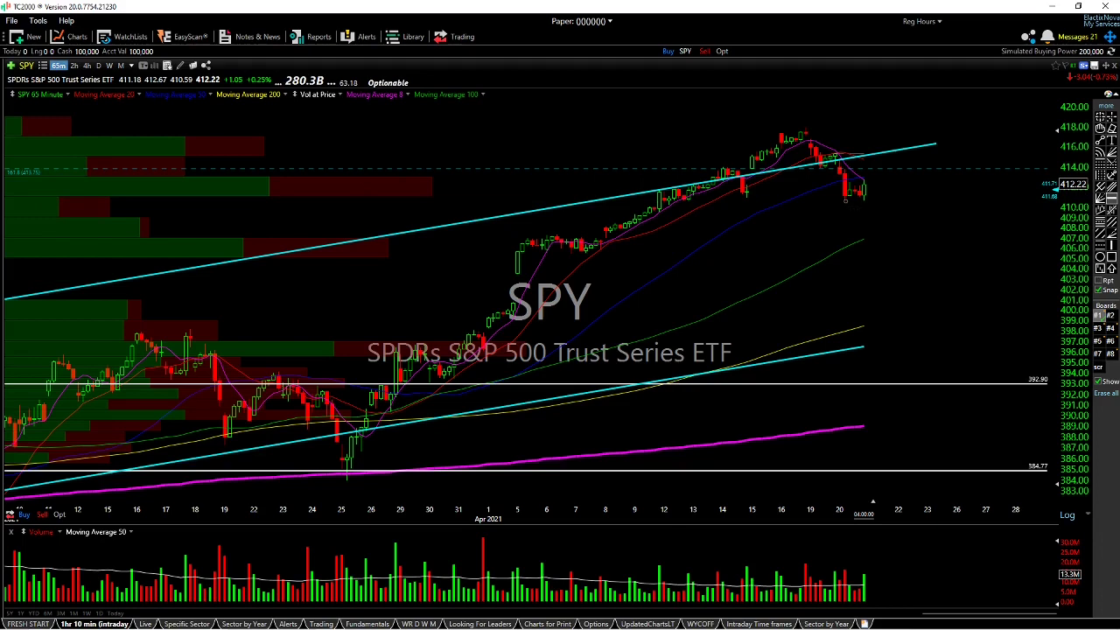
pyautogui.click(853, 206)
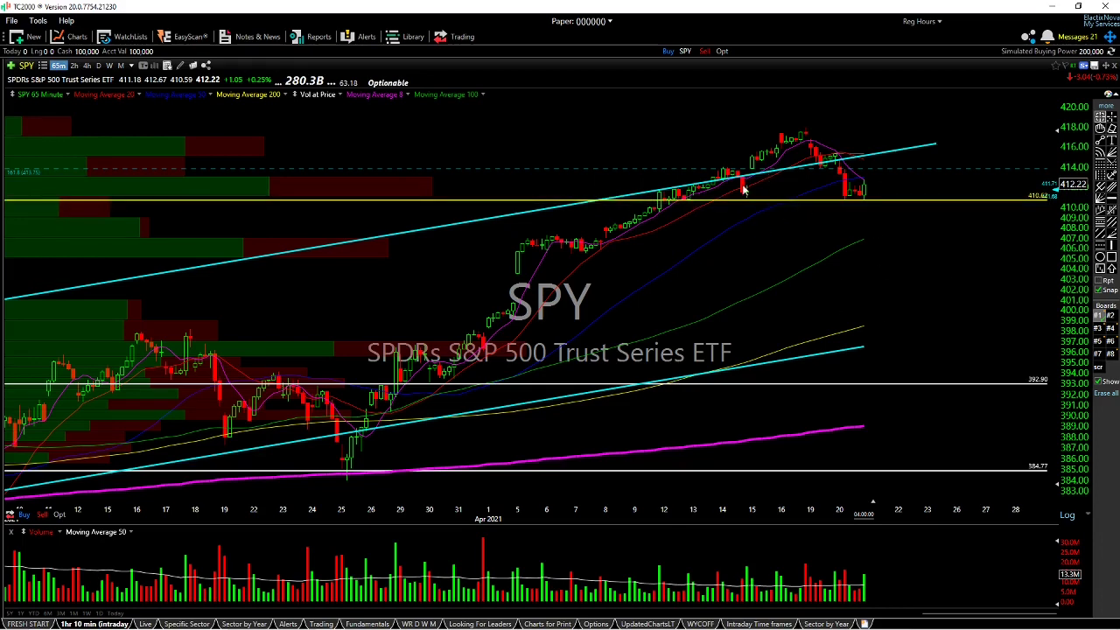
# Draw ellipses around the mid-April shoulder, the peak near 418 and the smaller shoulder before the 20 April drop.
pyautogui.moveTo(736, 163)
pyautogui.mouseDown()
pyautogui.moveTo(712, 155)
pyautogui.moveTo(801, 118)
pyautogui.moveTo(777, 163)
pyautogui.mouseUp()
pyautogui.click(1100, 256)
pyautogui.click(1100, 256)
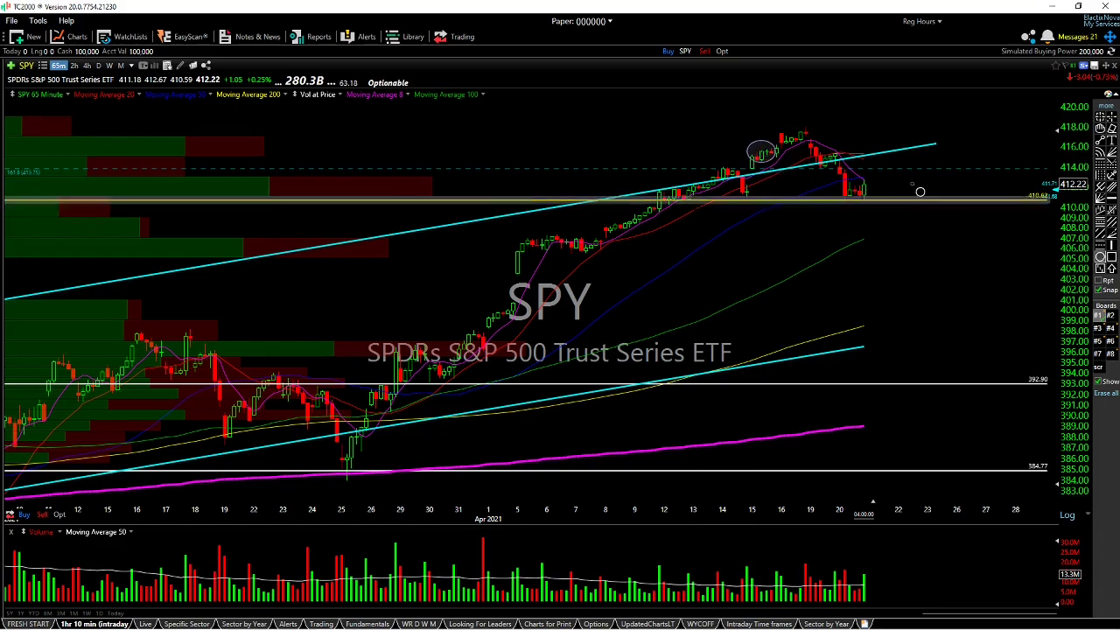
pyautogui.moveTo(767, 116); pyautogui.dragTo(841, 166)
pyautogui.click(1100, 256)
pyautogui.click(1100, 256)
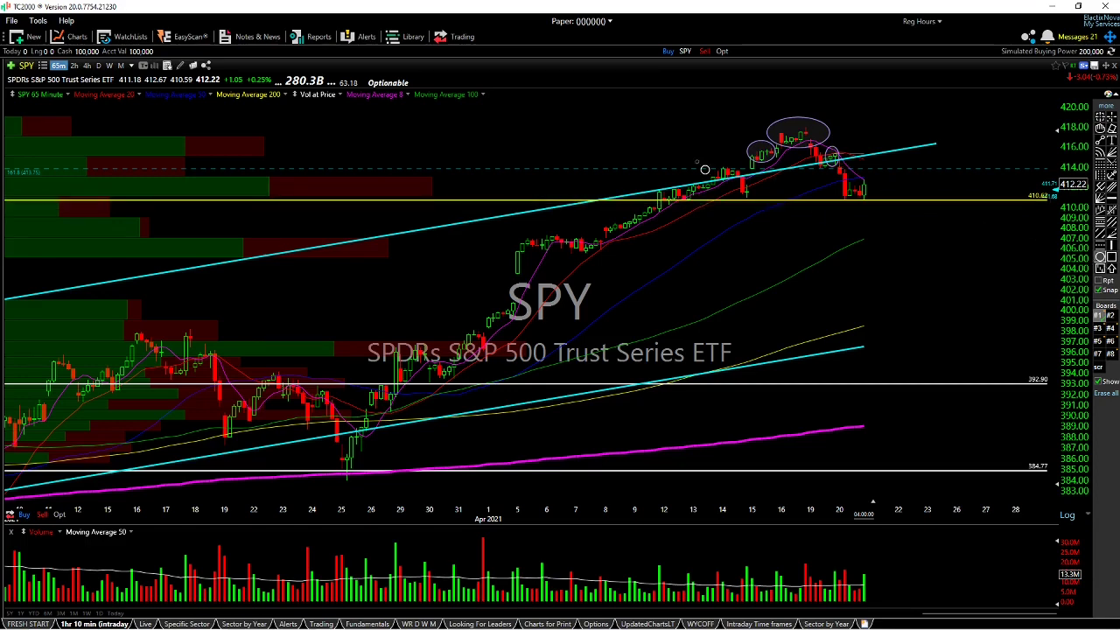
# Draw an ellipse around the 12 to 14 April price action above the 410.62 line and colour it yellow.
pyautogui.moveTo(660, 167); pyautogui.dragTo(747, 205)
pyautogui.rightClick(687, 178)
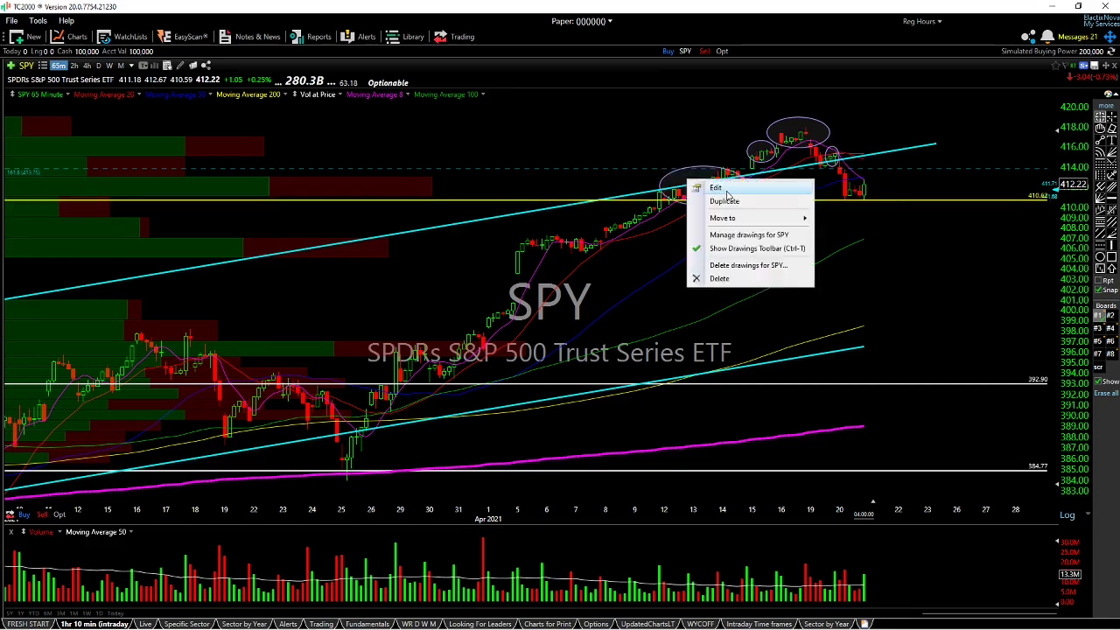
pyautogui.click(724, 191)
pyautogui.click(844, 225)
pyautogui.click(881, 289)
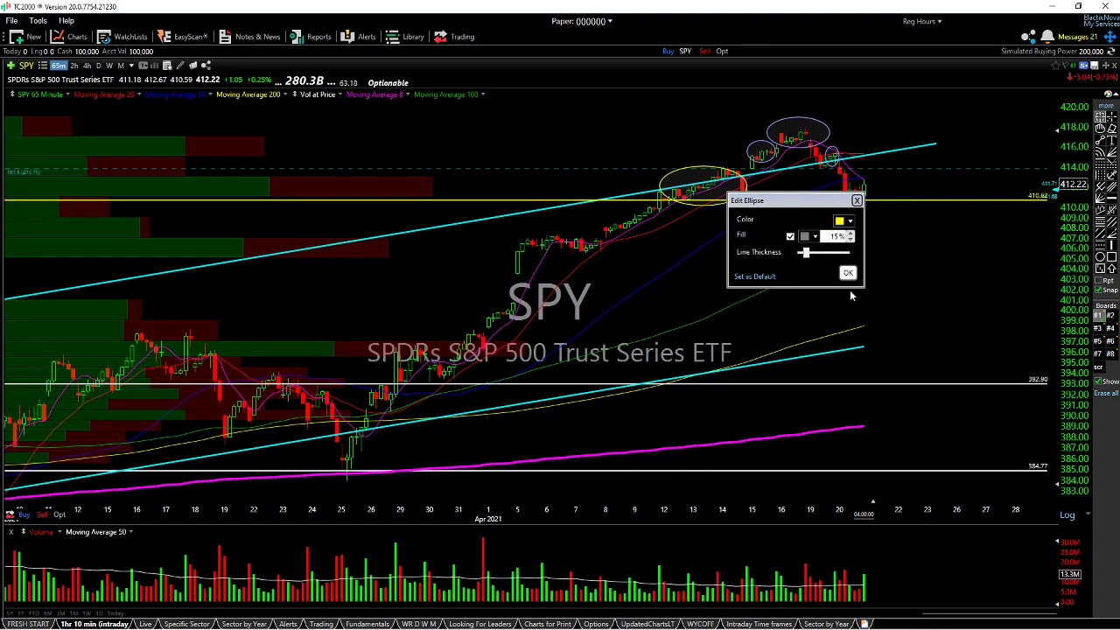
pyautogui.click(887, 307)
# Draw an ellipse around the 20 April candles above the 410.62 line and colour it yellow.
pyautogui.click(1100, 257)
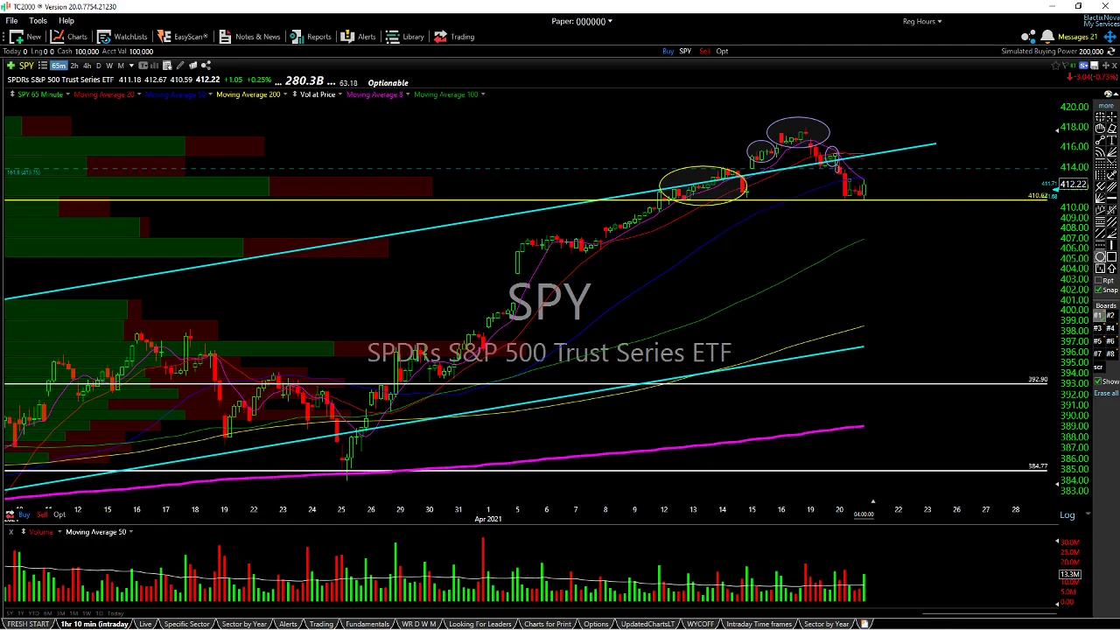
pyautogui.moveTo(837, 167); pyautogui.dragTo(877, 203)
pyautogui.rightClick(853, 182)
pyautogui.click(884, 187)
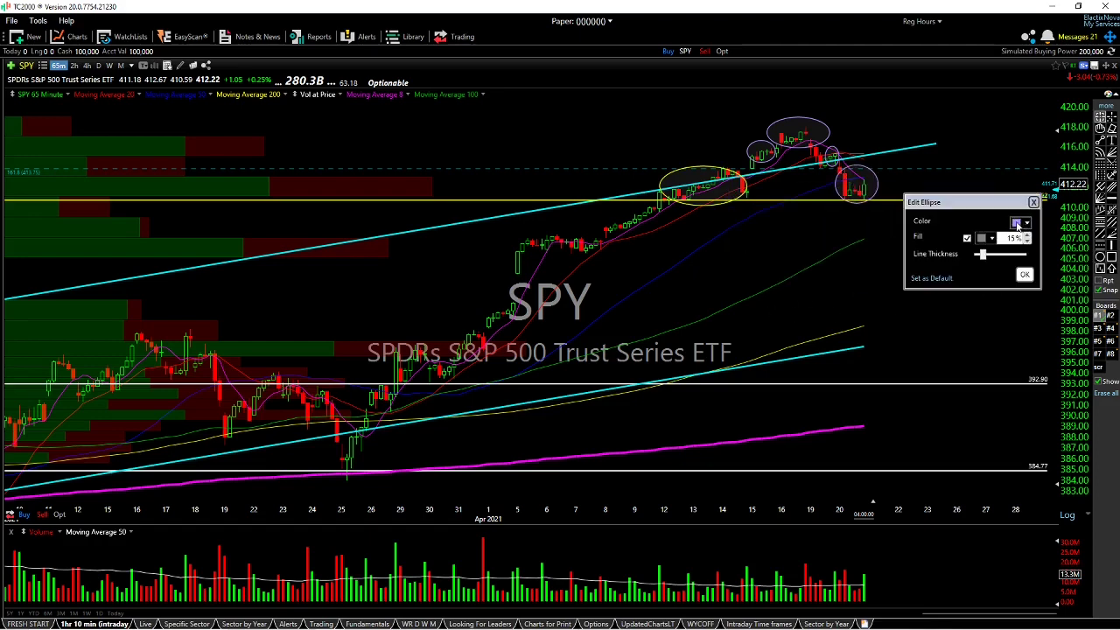
pyautogui.click(1020, 222)
pyautogui.click(1049, 298)
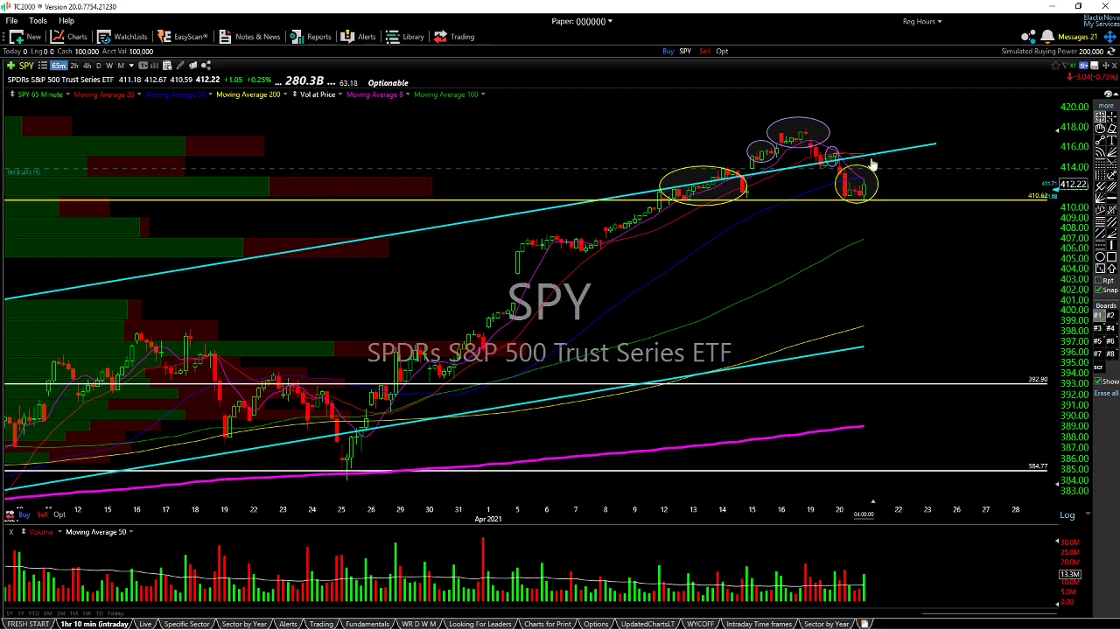
# Load HYG on the daily timeframe and examine its history back to early 2020, its weekly chart and its latest daily candles.
pyautogui.click(98, 66)
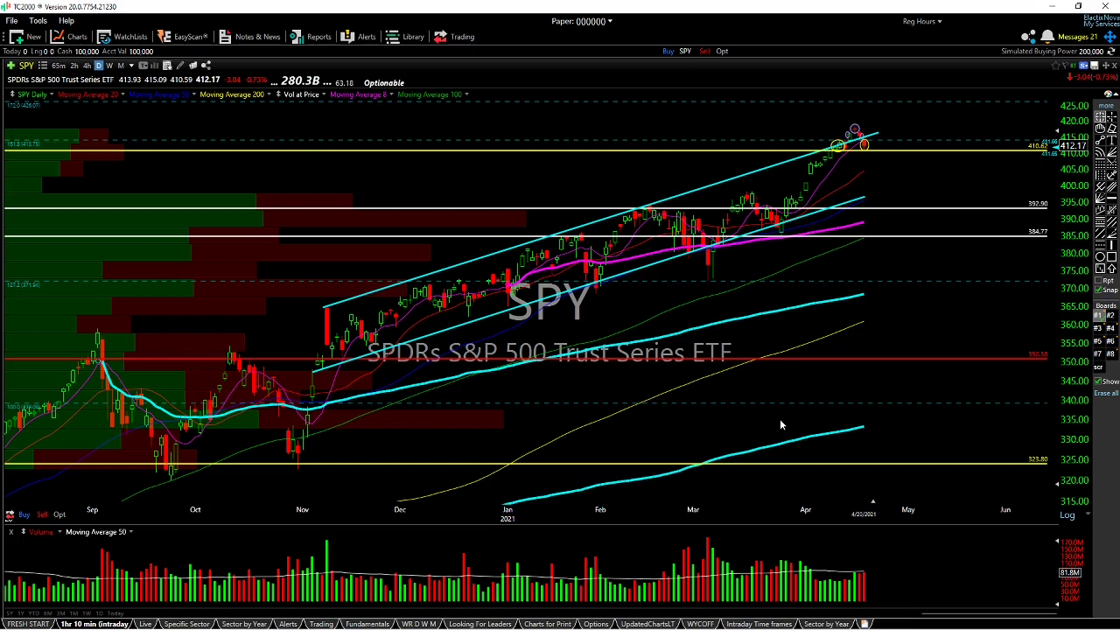
pyautogui.write('hyg')
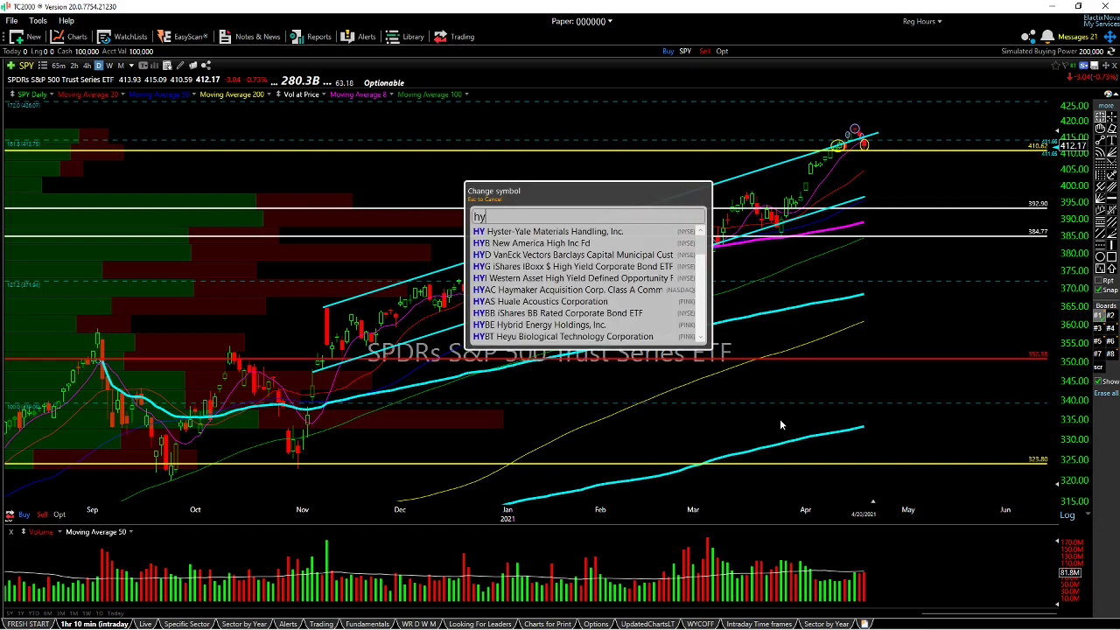
pyautogui.press('Return')
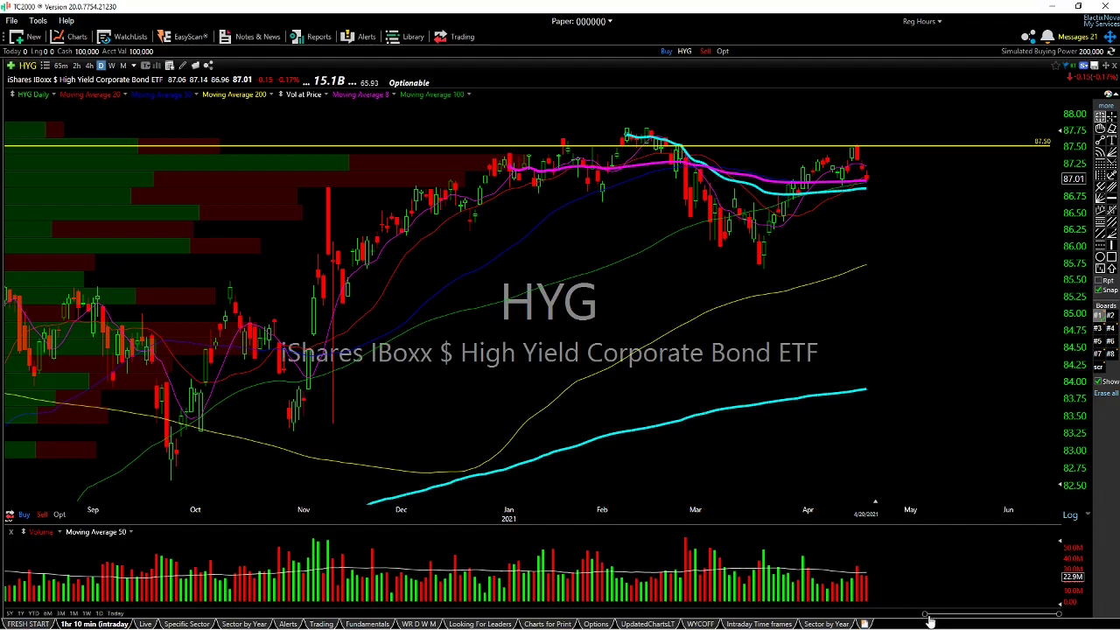
pyautogui.moveTo(925, 614); pyautogui.dragTo(788, 579)
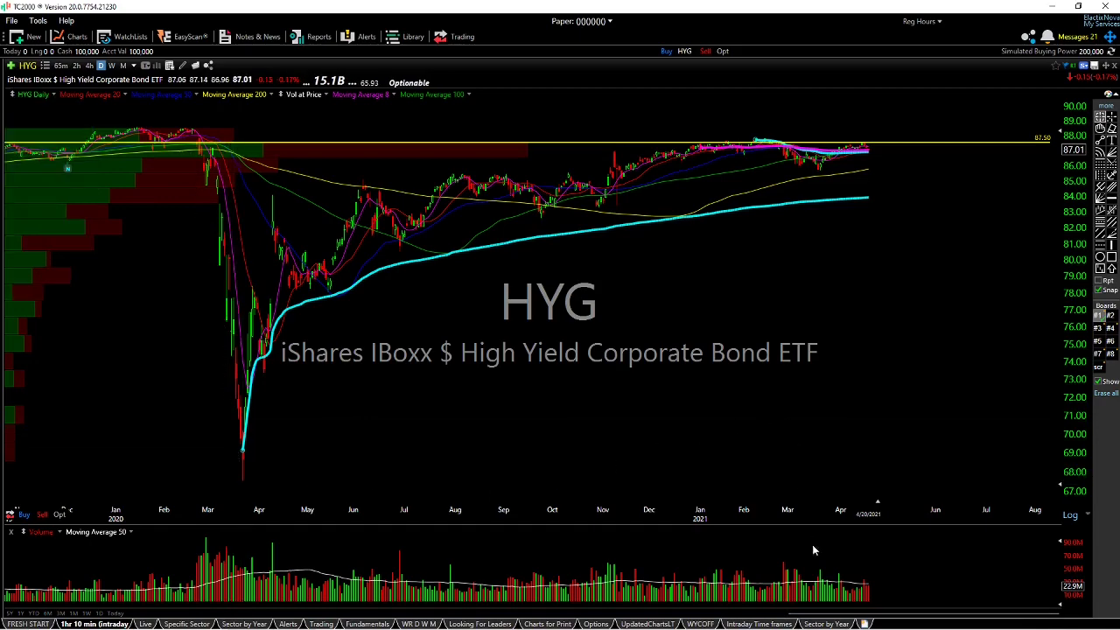
pyautogui.moveTo(794, 612); pyautogui.dragTo(932, 560)
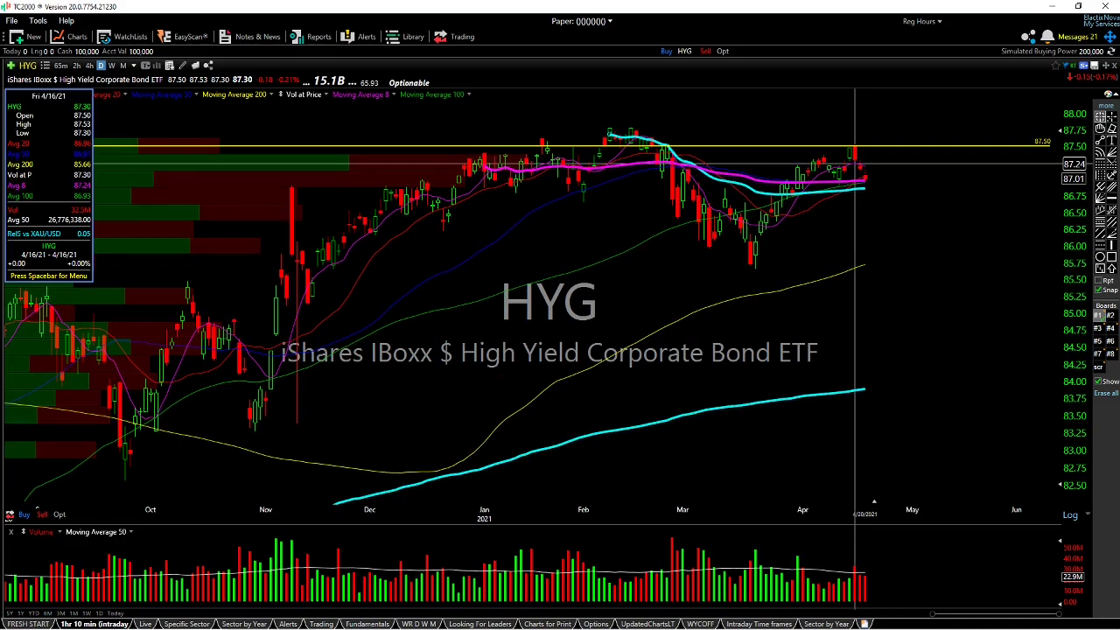
pyautogui.click(112, 66)
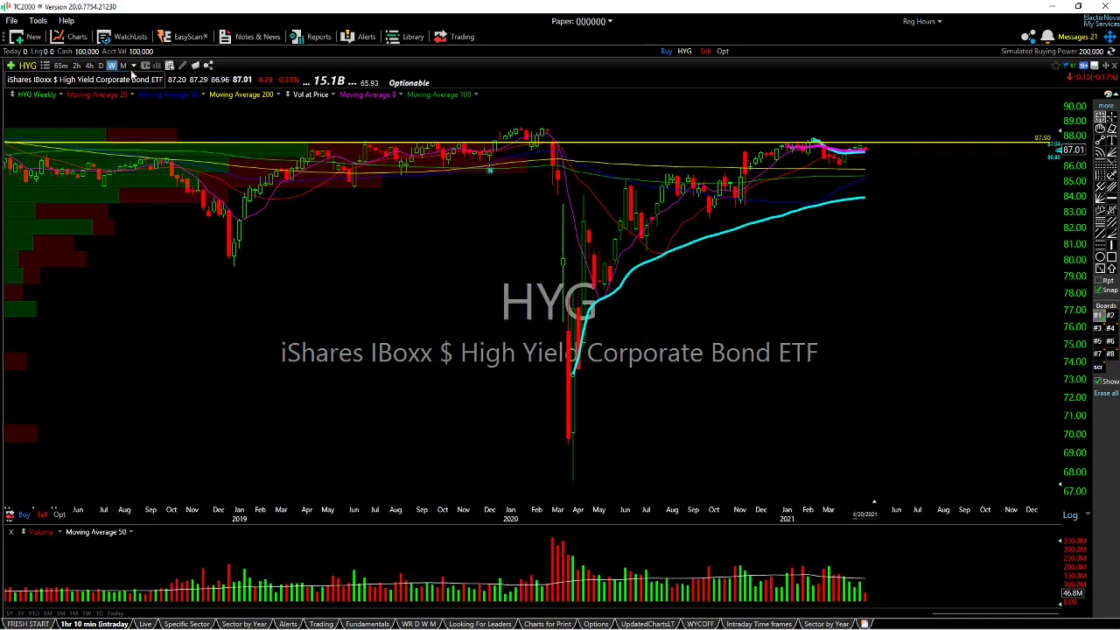
pyautogui.click(100, 66)
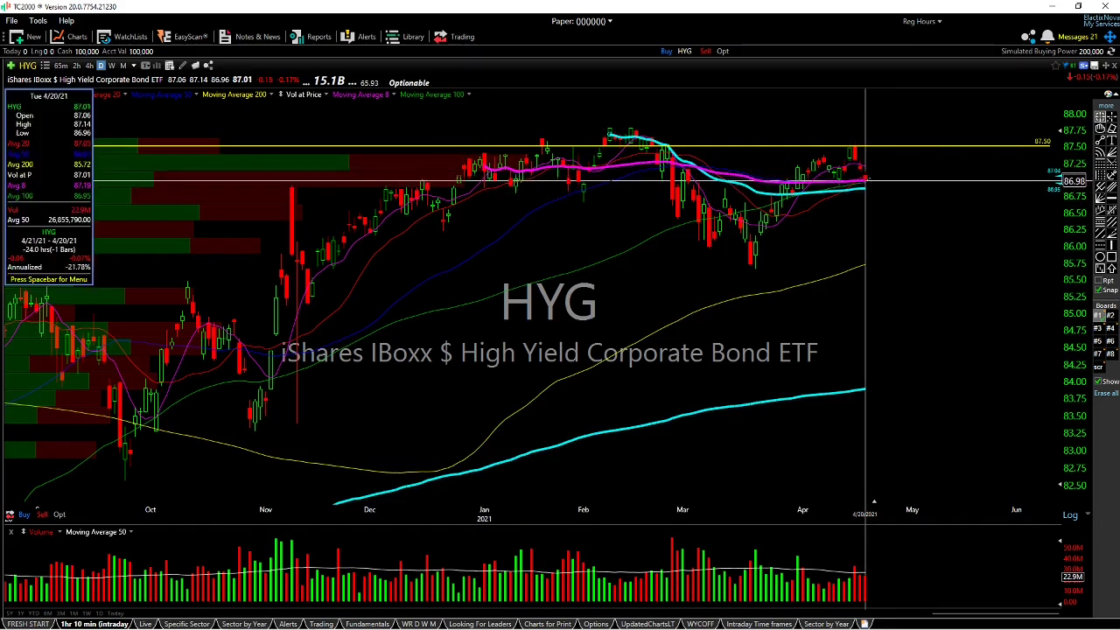
pyautogui.moveTo(870, 194); pyautogui.dragTo(875, 265)
# Switch the chart back to SPY on the daily timeframe.
pyautogui.write('SPY')
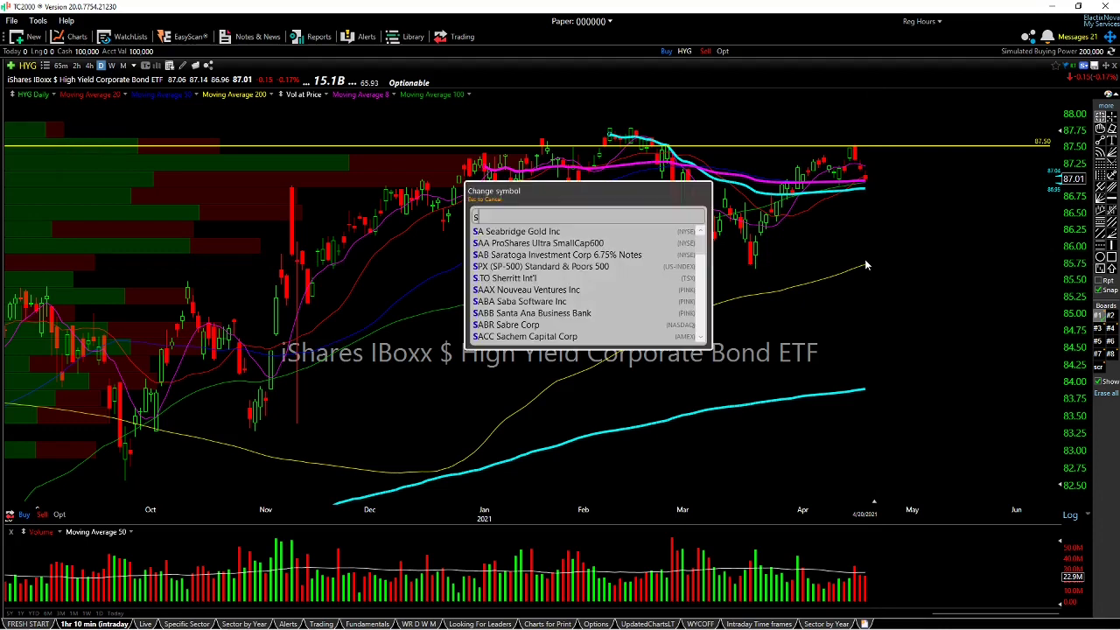
pyautogui.press('Return')
pyautogui.moveTo(876, 146); pyautogui.dragTo(872, 205)
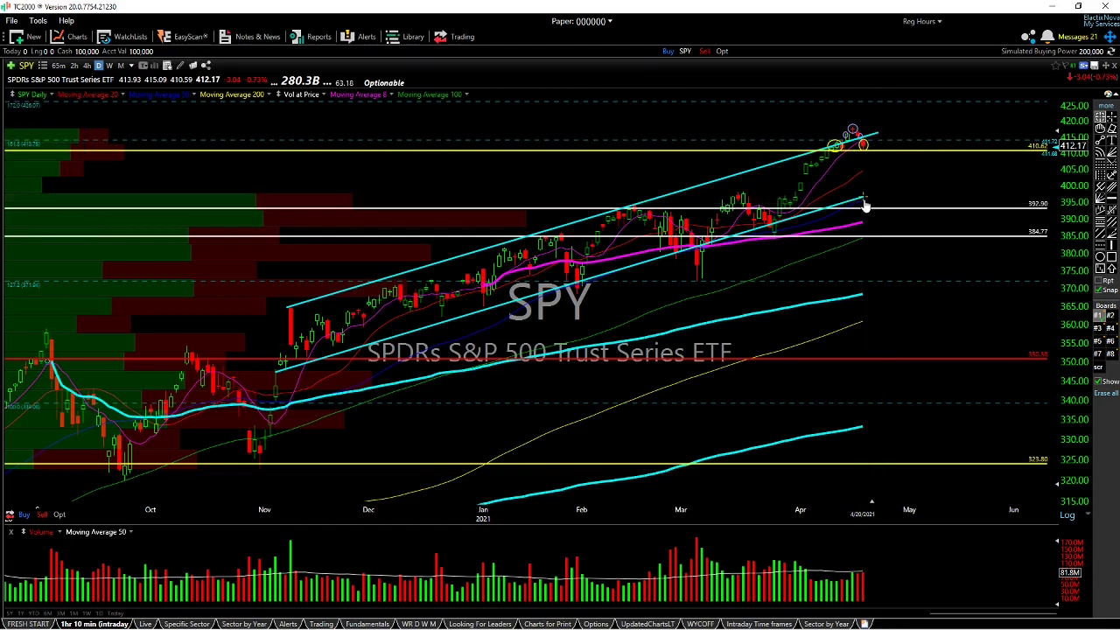
pyautogui.moveTo(856, 577); pyautogui.dragTo(873, 537)
# Place a green arrow in SPY's volume pane beside the rising late-February 2021 volume bars.
pyautogui.click(671, 557)
pyautogui.click(671, 558)
pyautogui.click(1112, 268)
pyautogui.moveTo(291, 386); pyautogui.dragTo(332, 369)
pyautogui.moveTo(672, 558); pyautogui.dragTo(670, 558)
pyautogui.moveTo(666, 271)
pyautogui.mouseDown()
pyautogui.moveTo(672, 262)
pyautogui.moveTo(652, 271)
pyautogui.mouseUp()
pyautogui.moveTo(868, 560); pyautogui.dragTo(842, 549)
# Load the Dow Jones Transport Avg (DJ-20) on the daily chart.
pyautogui.write('dj 20')
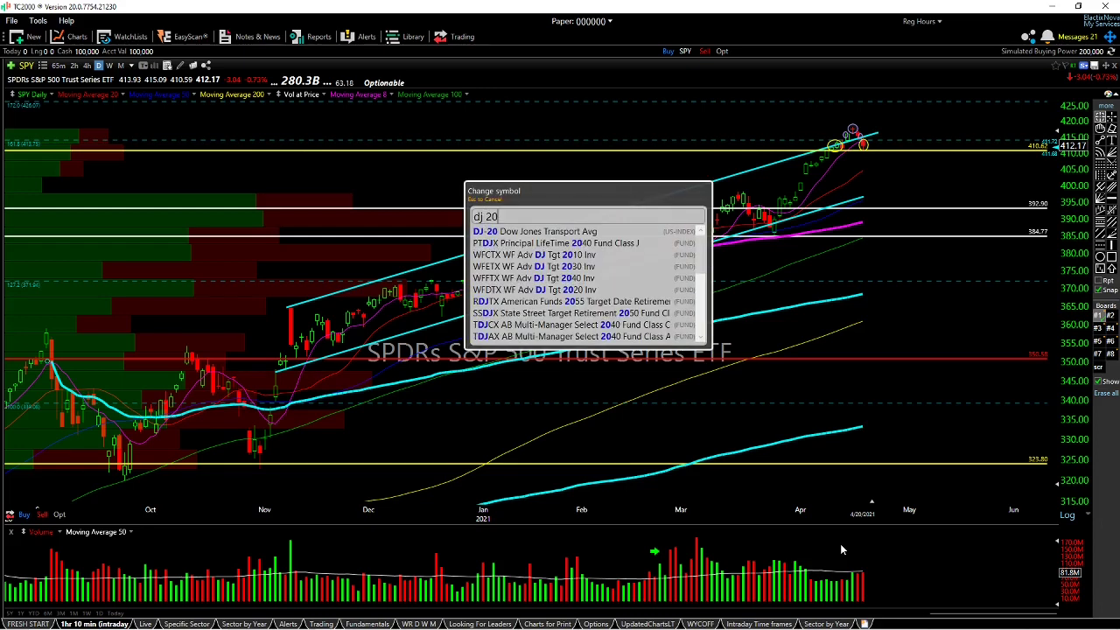
pyautogui.click(606, 233)
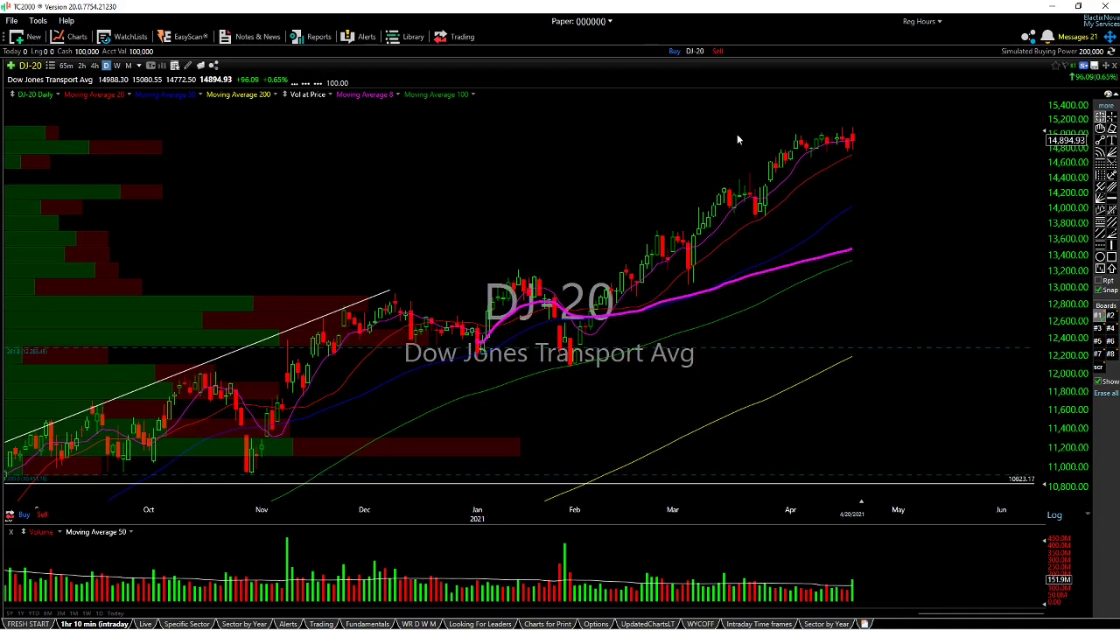
pyautogui.moveTo(921, 614); pyautogui.dragTo(913, 613)
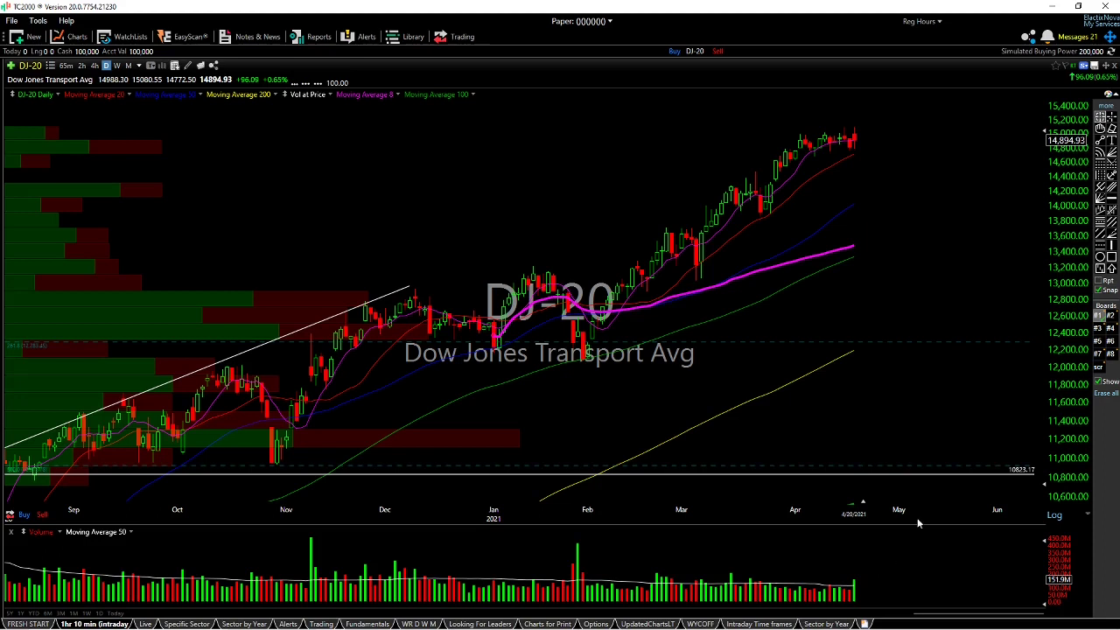
# Draw a rectangle around the April 2021 consolidation and tighten it to about 14,800 to 15,000.
pyautogui.click(1111, 257)
pyautogui.moveTo(781, 156)
pyautogui.mouseDown()
pyautogui.moveTo(819, 157)
pyautogui.moveTo(868, 134)
pyautogui.mouseUp()
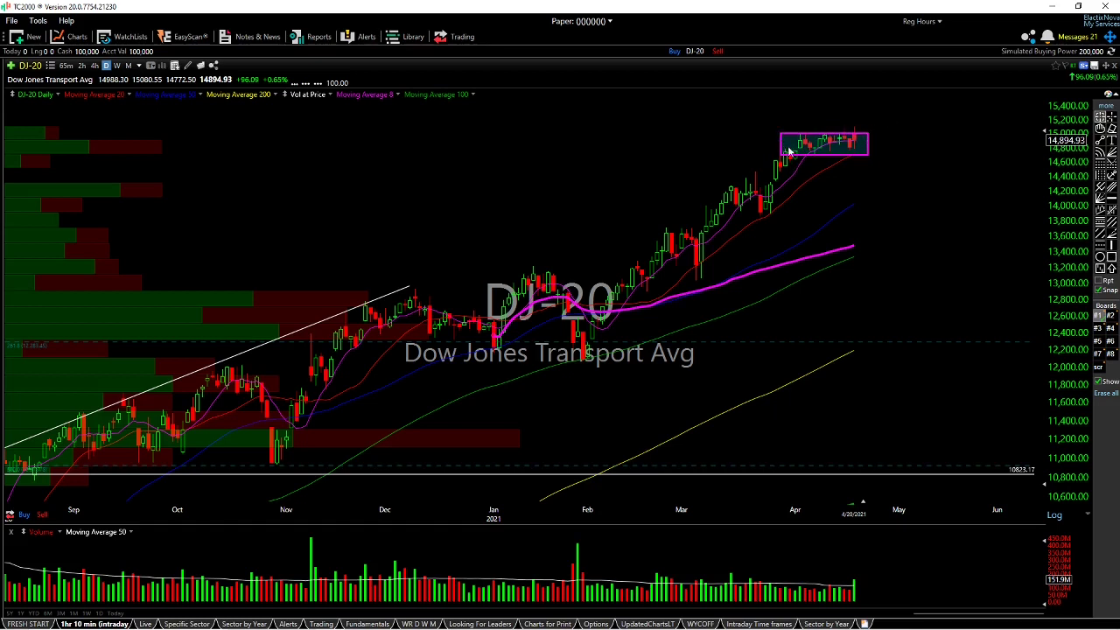
pyautogui.moveTo(781, 155); pyautogui.dragTo(786, 156)
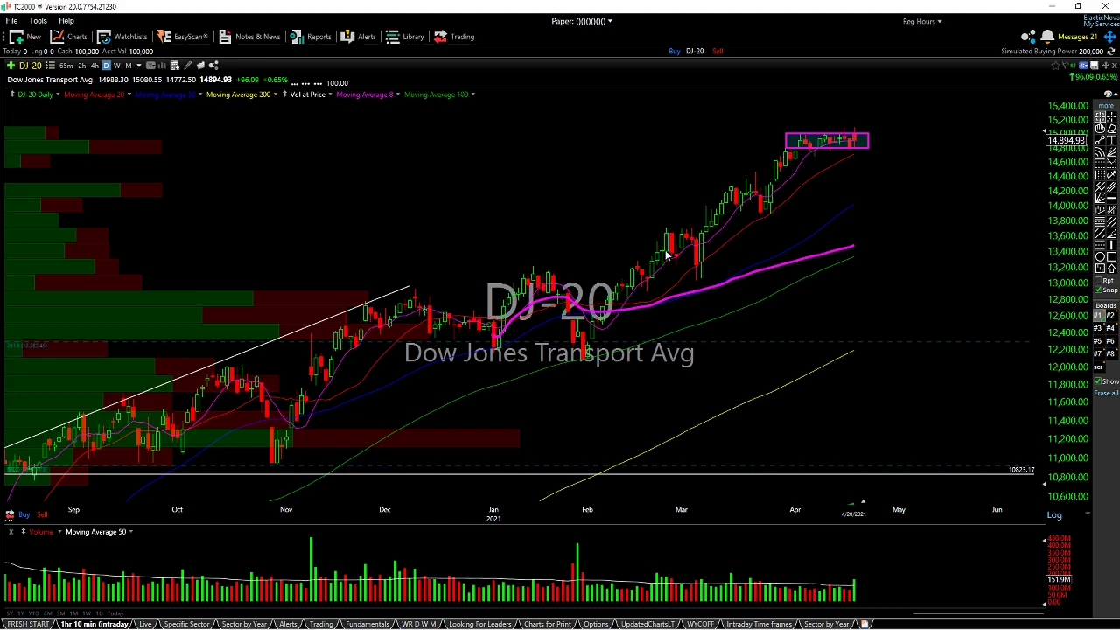
pyautogui.moveTo(665, 253); pyautogui.dragTo(671, 248)
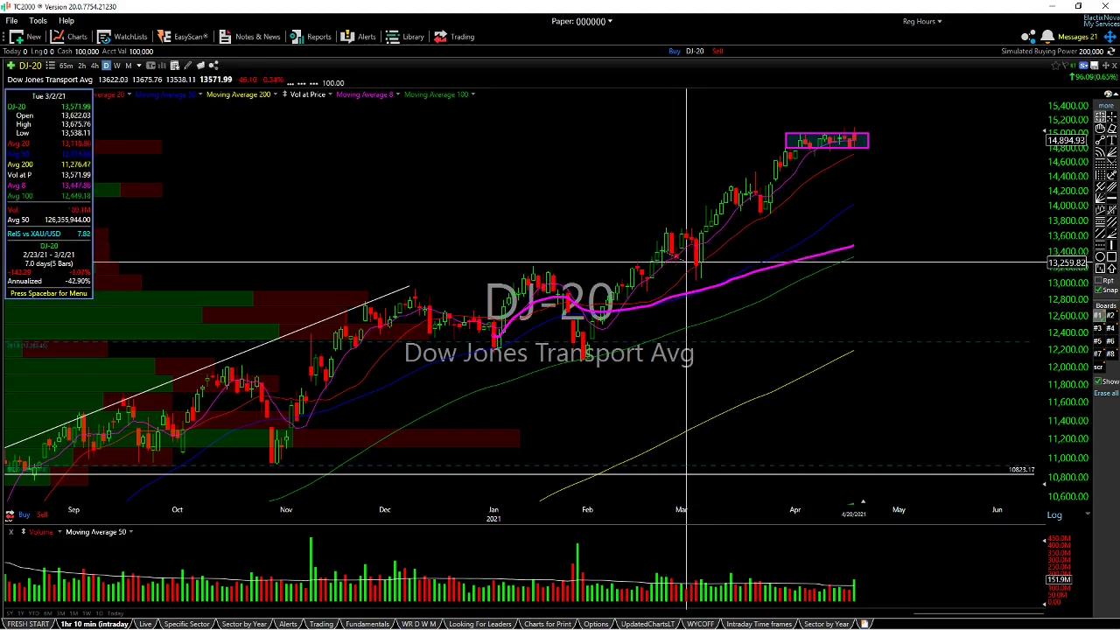
pyautogui.middleClick(696, 271)
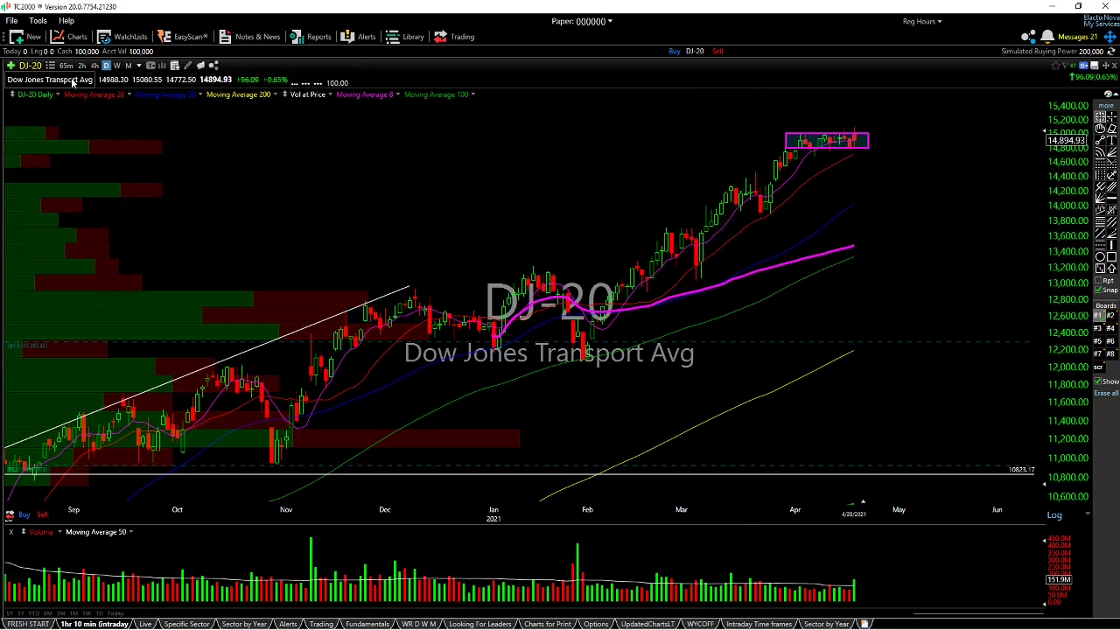
# Load the VIX chart and examine its April 2021 lows around the 16.68 and 15.07 levels.
pyautogui.click(40, 70)
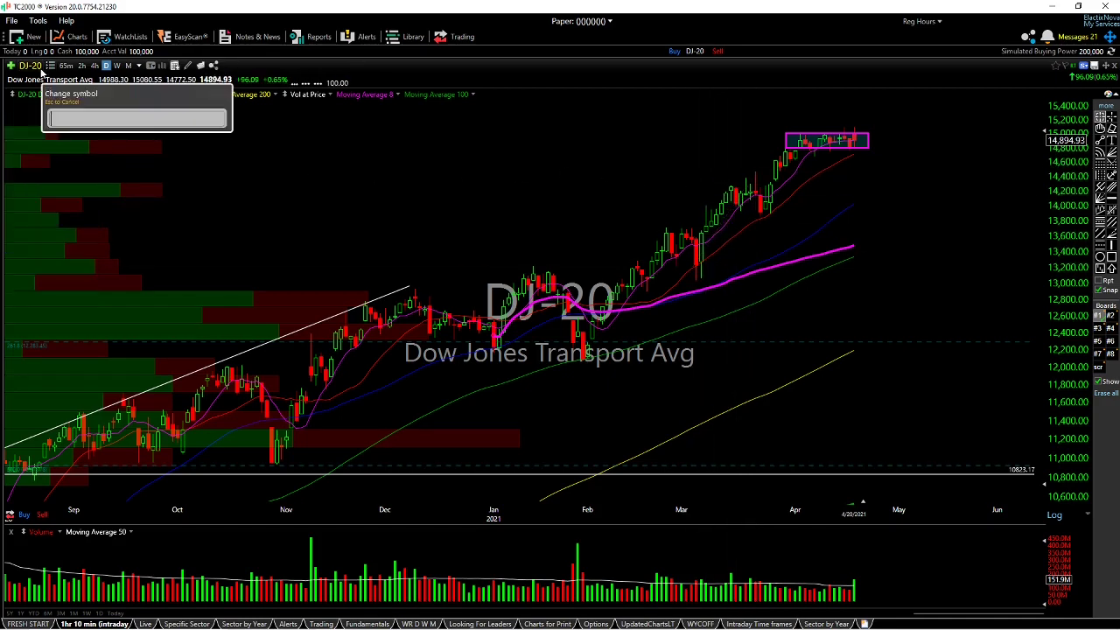
pyautogui.write('vix')
pyautogui.press('Return')
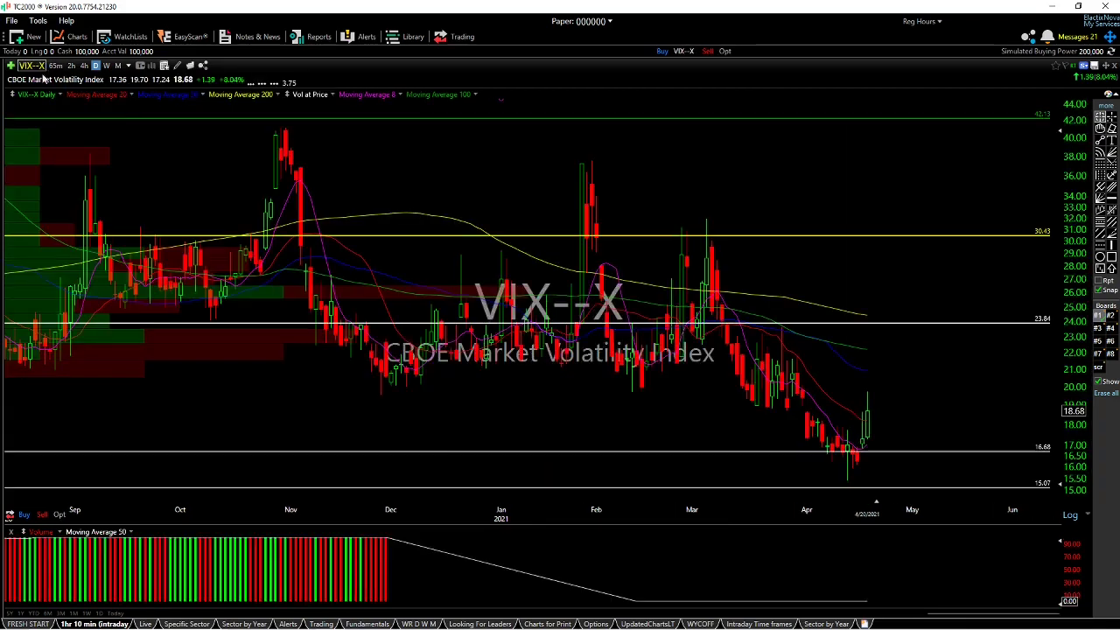
pyautogui.moveTo(848, 478); pyautogui.dragTo(818, 435)
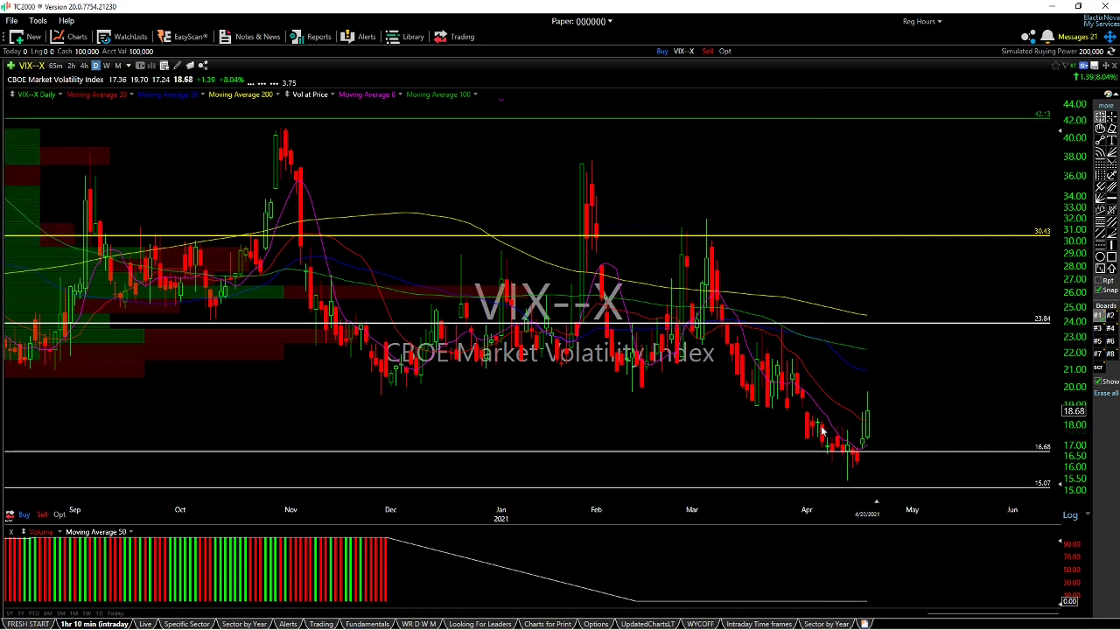
pyautogui.moveTo(822, 425); pyautogui.dragTo(832, 458)
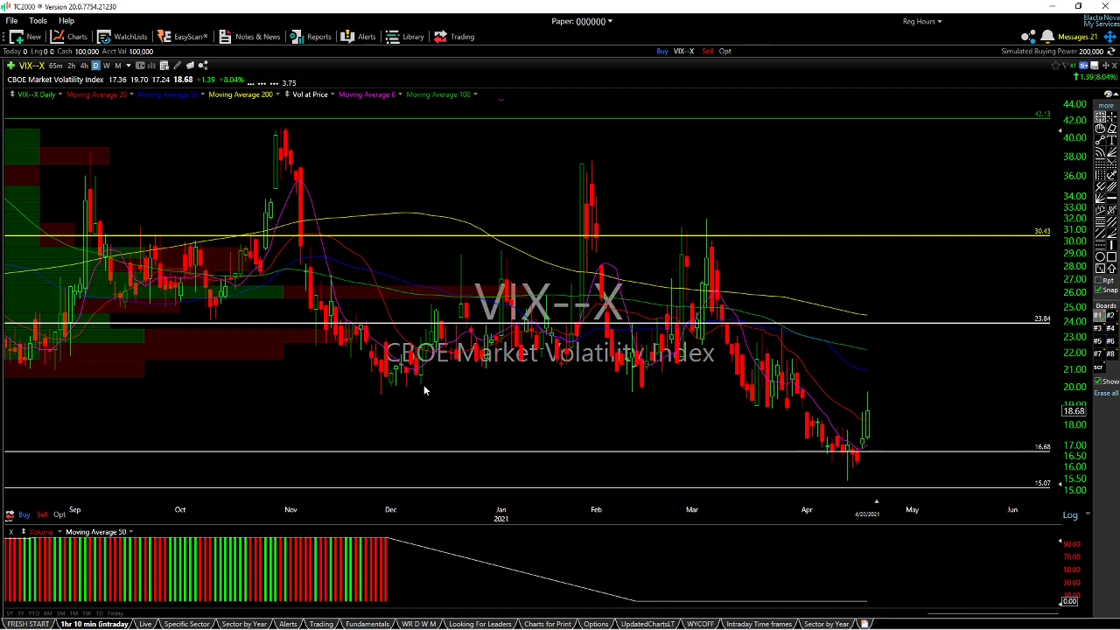
# Load FSLY and examine its daily price history back to the March 2020 low.
pyautogui.write('FSLY')
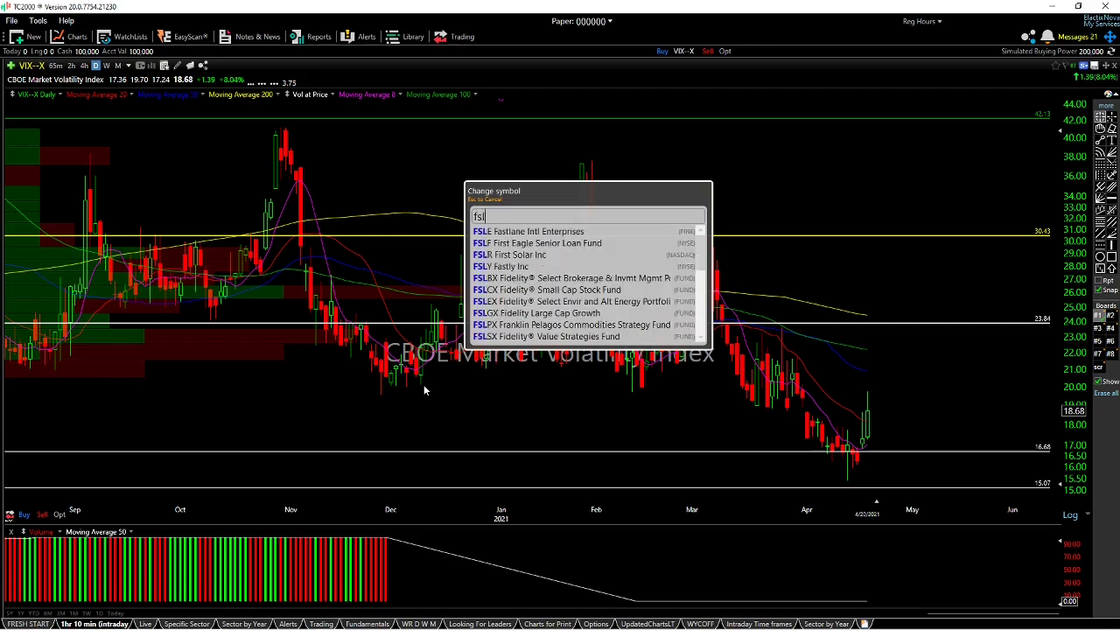
pyautogui.press('Return')
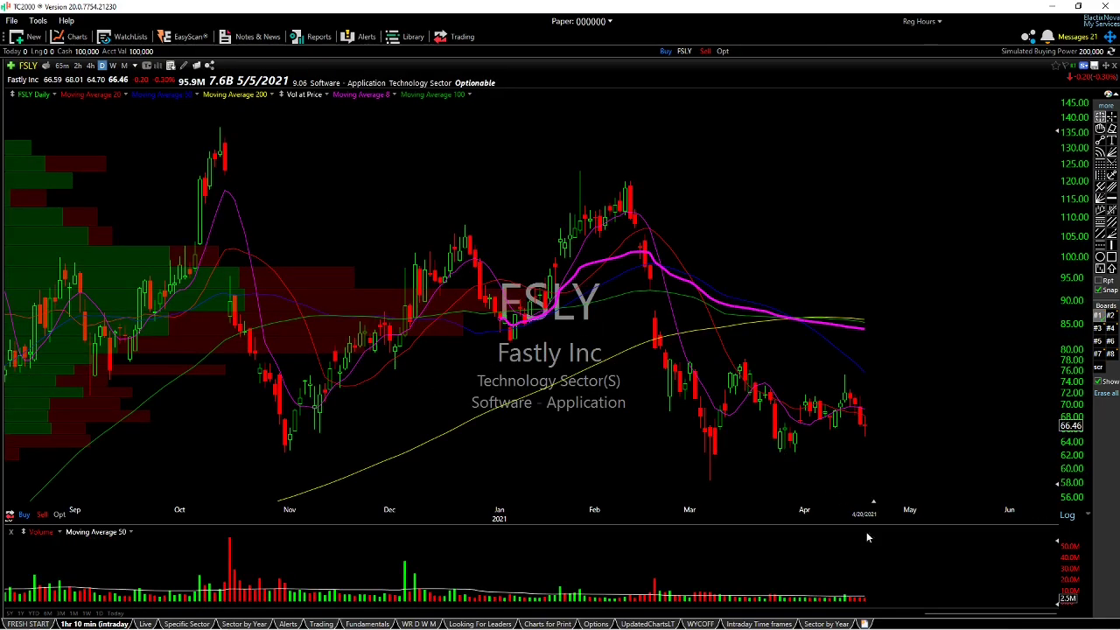
pyautogui.moveTo(925, 612); pyautogui.dragTo(818, 578)
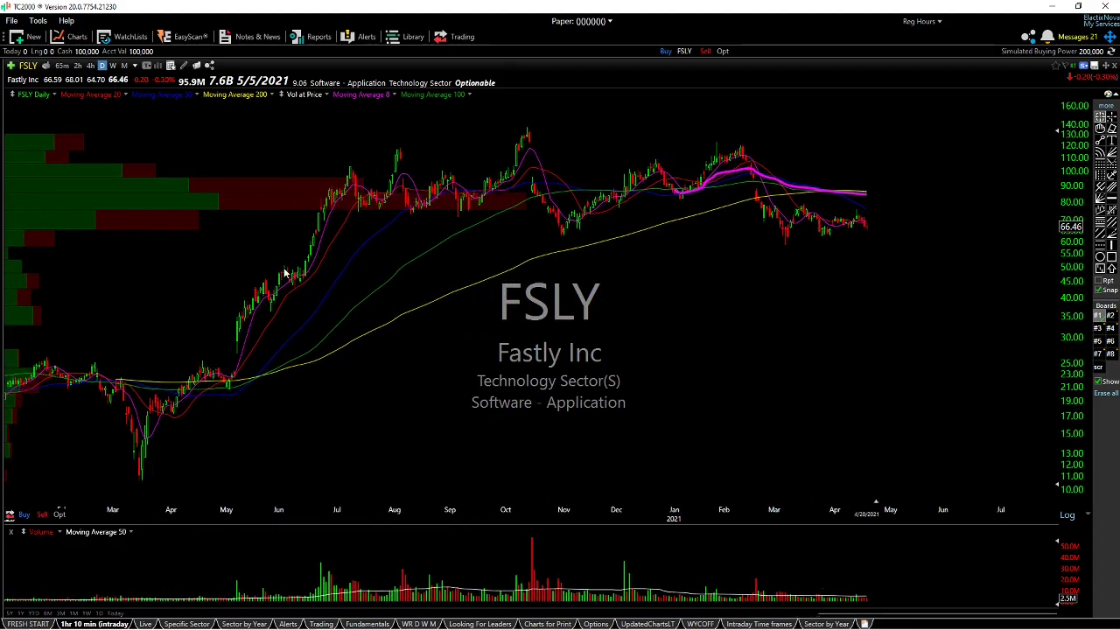
pyautogui.click(142, 480)
pyautogui.moveTo(142, 479); pyautogui.dragTo(140, 477)
# Load the Wayfair (W) daily chart, erase all its existing drawings and examine the July–August 2020 rise.
pyautogui.write('w')
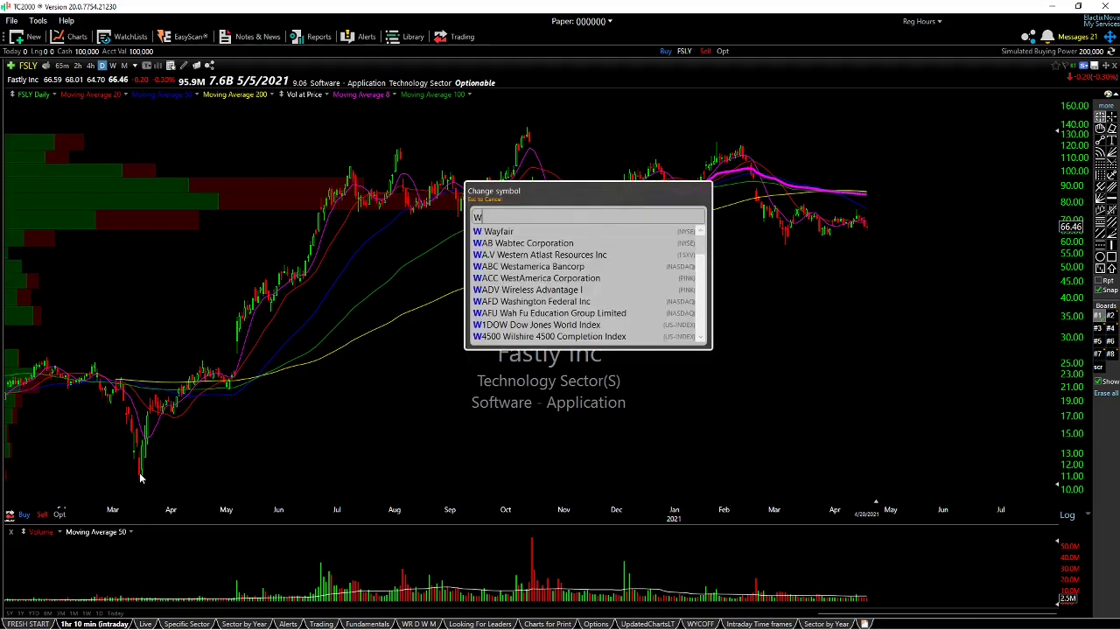
pyautogui.press('Return')
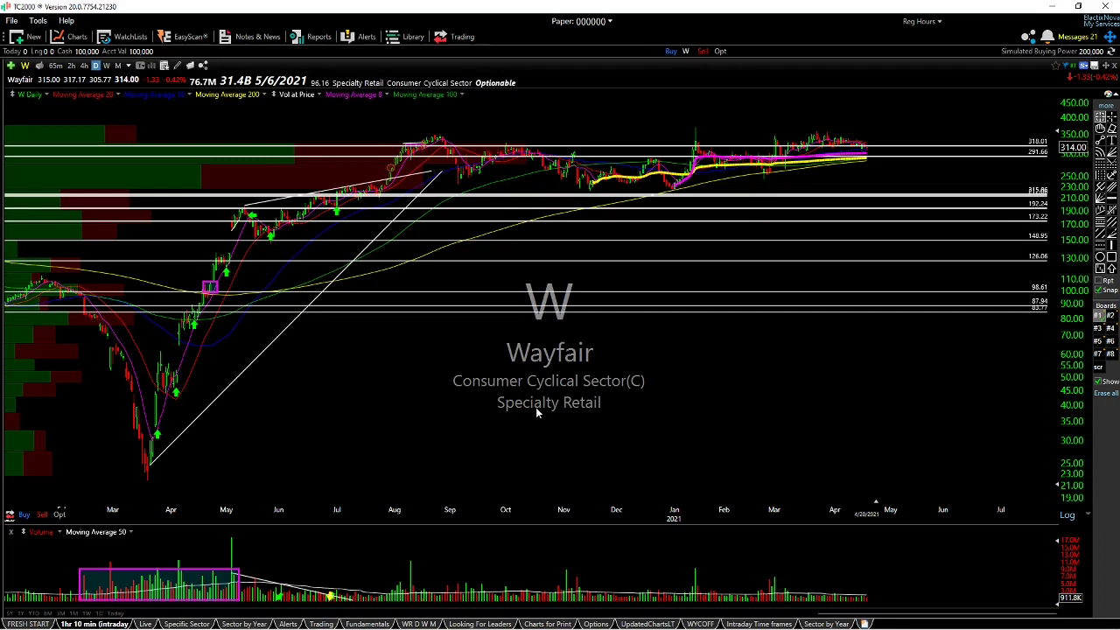
pyautogui.click(1106, 393)
pyautogui.click(1061, 460)
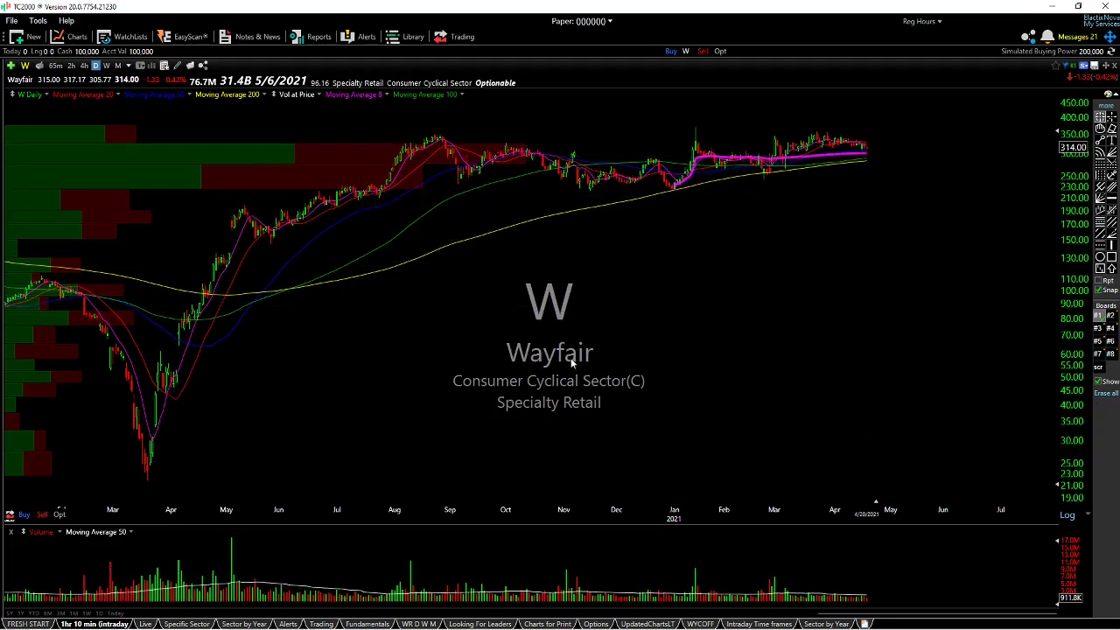
pyautogui.moveTo(393, 196); pyautogui.dragTo(418, 180)
# Review the daily charts of FSLY, GME and DDD in turn.
pyautogui.write('FSLY')
pyautogui.press('Return')
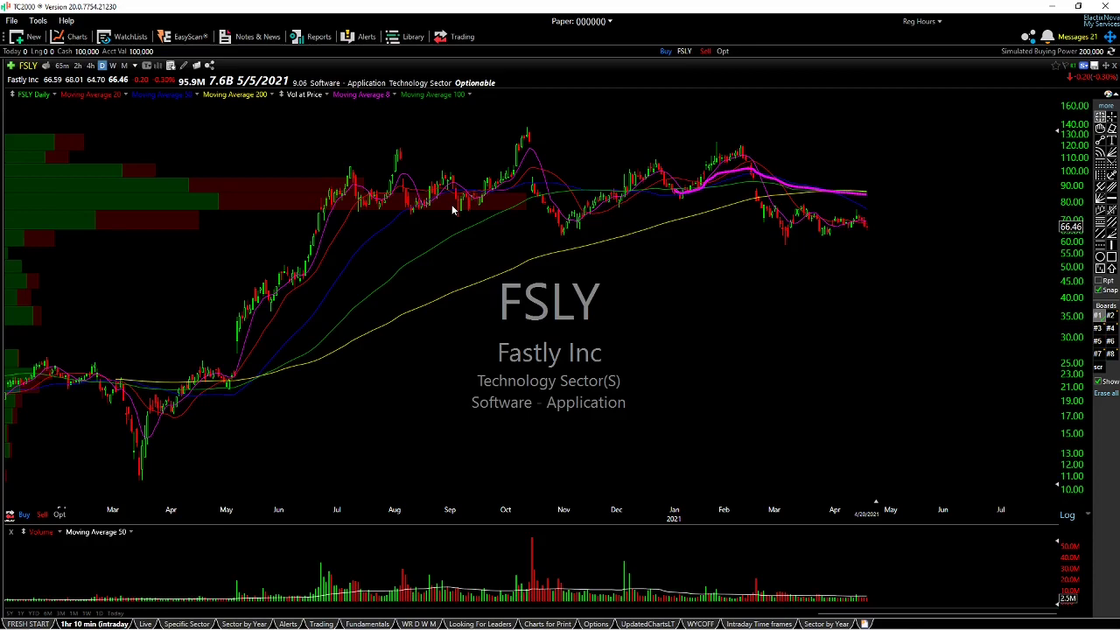
pyautogui.write('gme')
pyautogui.press('Return')
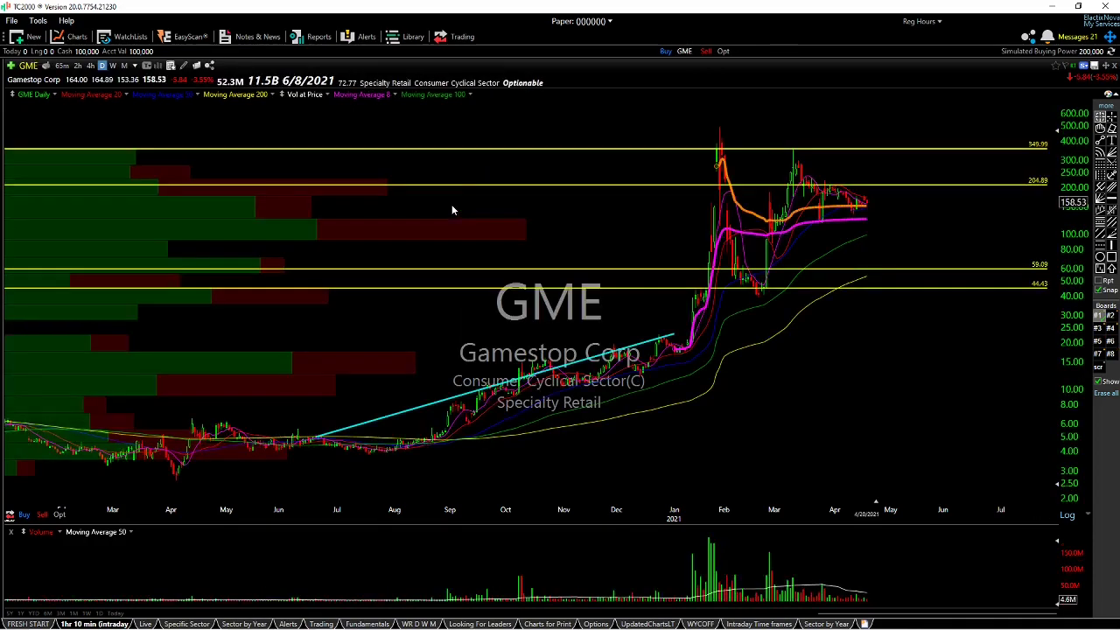
pyautogui.write('ddd')
pyautogui.press('Return')
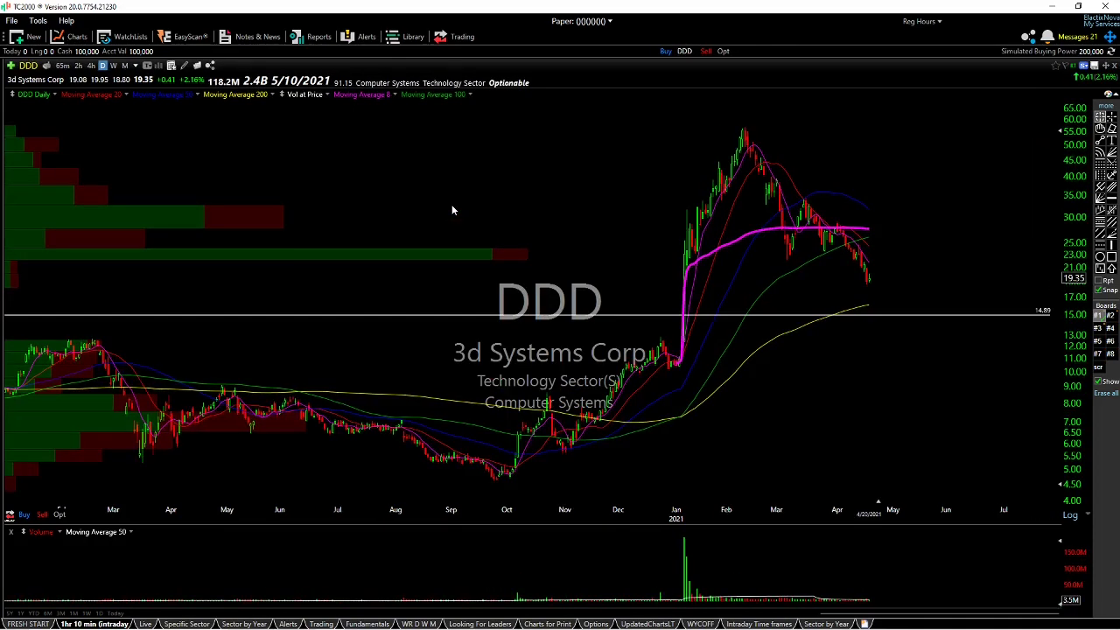
# Review the daily charts of NIO, TSLA, PLUG and BLNK in turn.
pyautogui.write('nio')
pyautogui.press('Return')
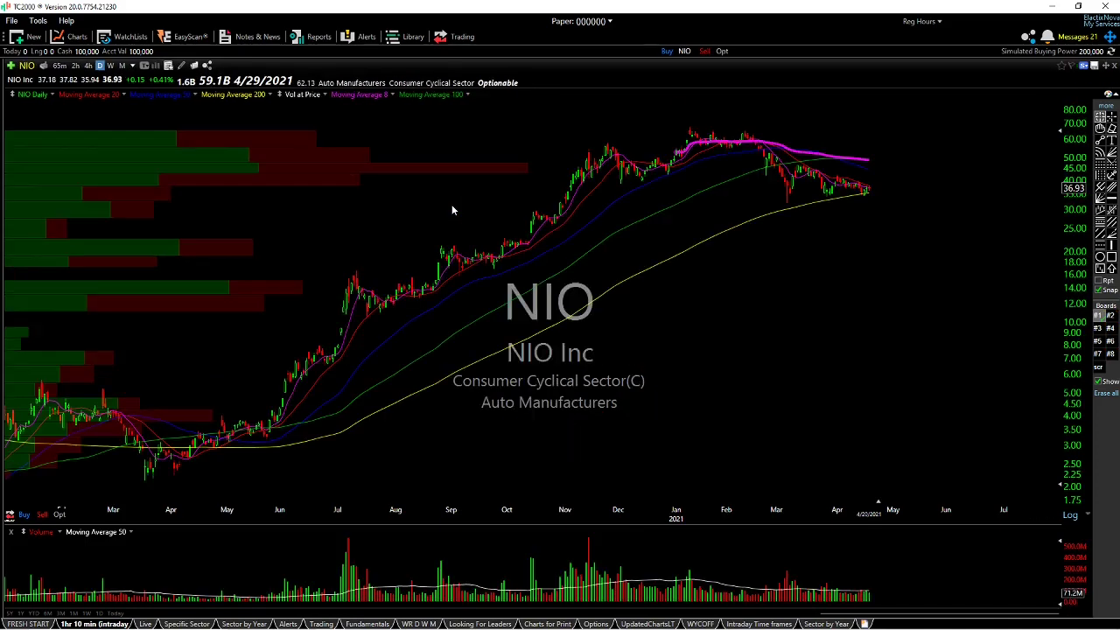
pyautogui.write('tsla')
pyautogui.press('Return')
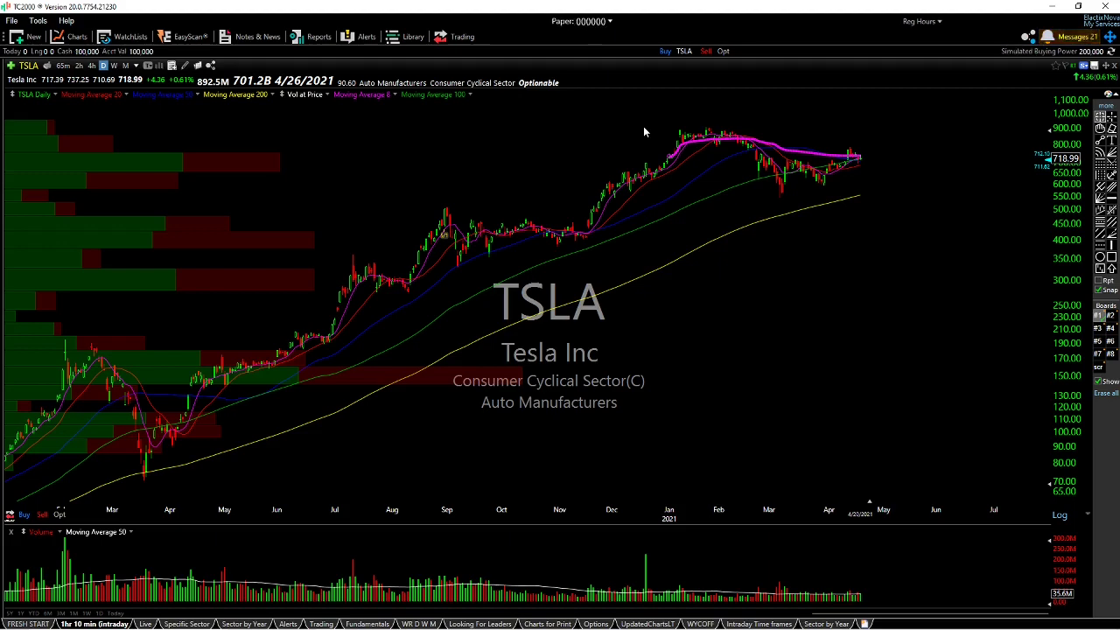
pyautogui.write('PLUG')
pyautogui.press('Return')
pyautogui.write('BLNK')
pyautogui.press('Return')
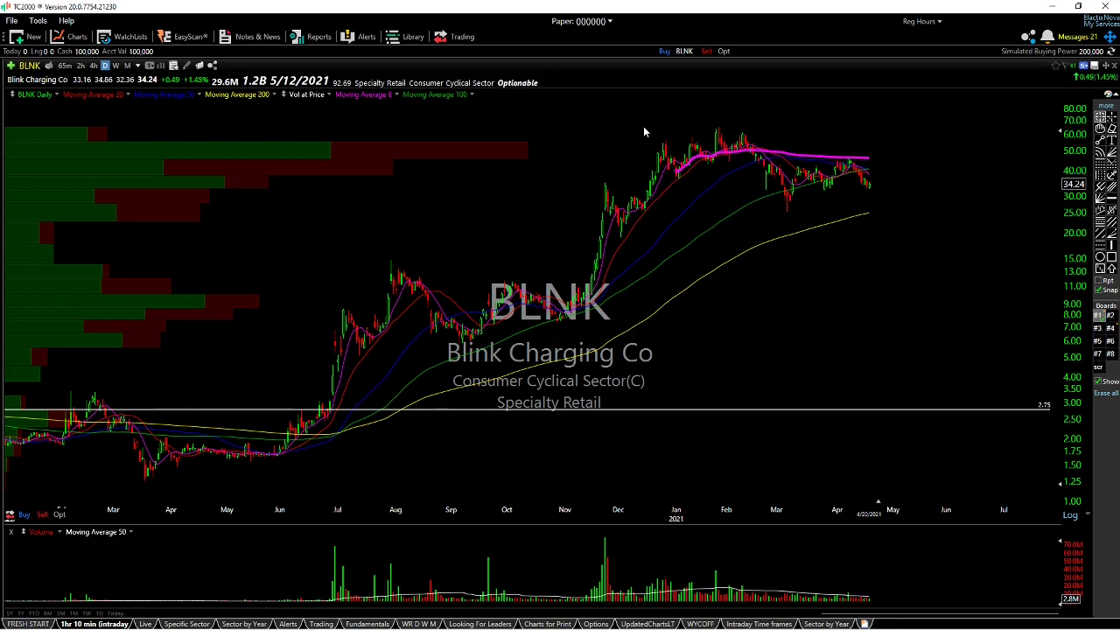
# Review the daily charts of GOOGL, AAPL and AMZN, examining AMZN's spring 2021 advance.
pyautogui.write('googl')
pyautogui.press('Return')
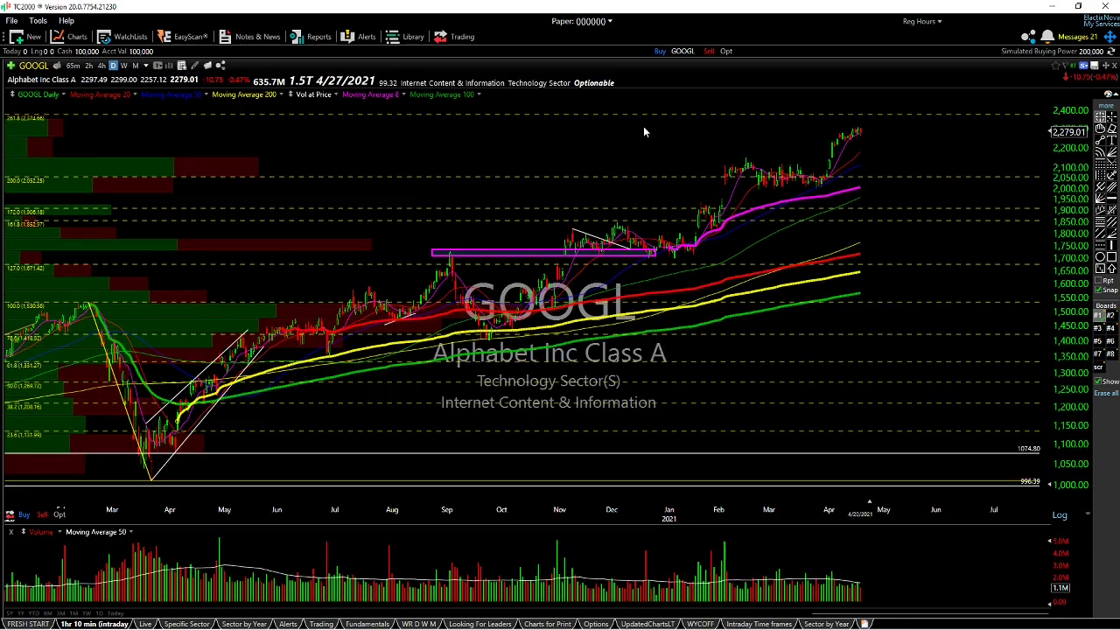
pyautogui.write('aapl')
pyautogui.press('Return')
pyautogui.write('amzn')
pyautogui.press('Return')
pyautogui.moveTo(825, 204); pyautogui.dragTo(857, 145)
# Review the daily charts of HD and LOW, followed by the sector ETFs XLP and XLU.
pyautogui.write('hd')
pyautogui.press('Return')
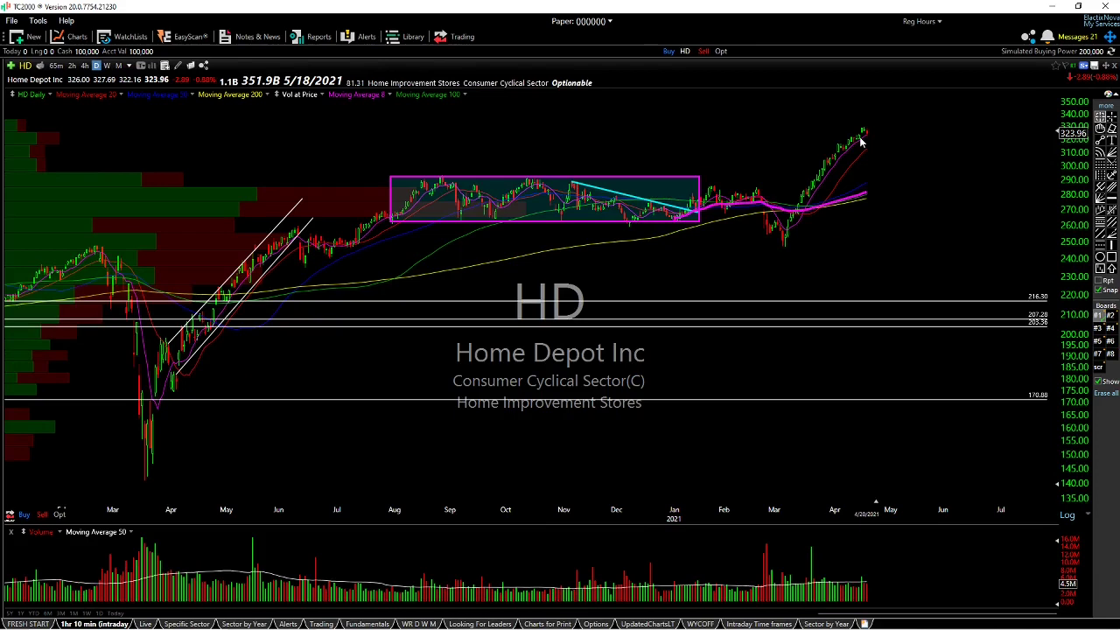
pyautogui.press('space')
pyautogui.write('XLP')
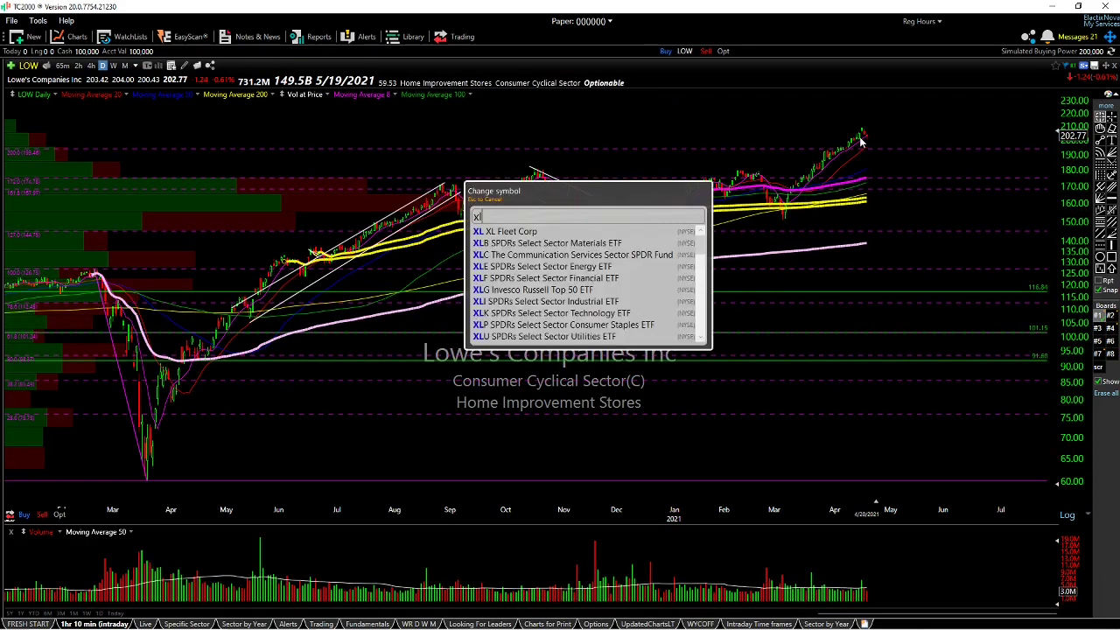
pyautogui.press('Return')
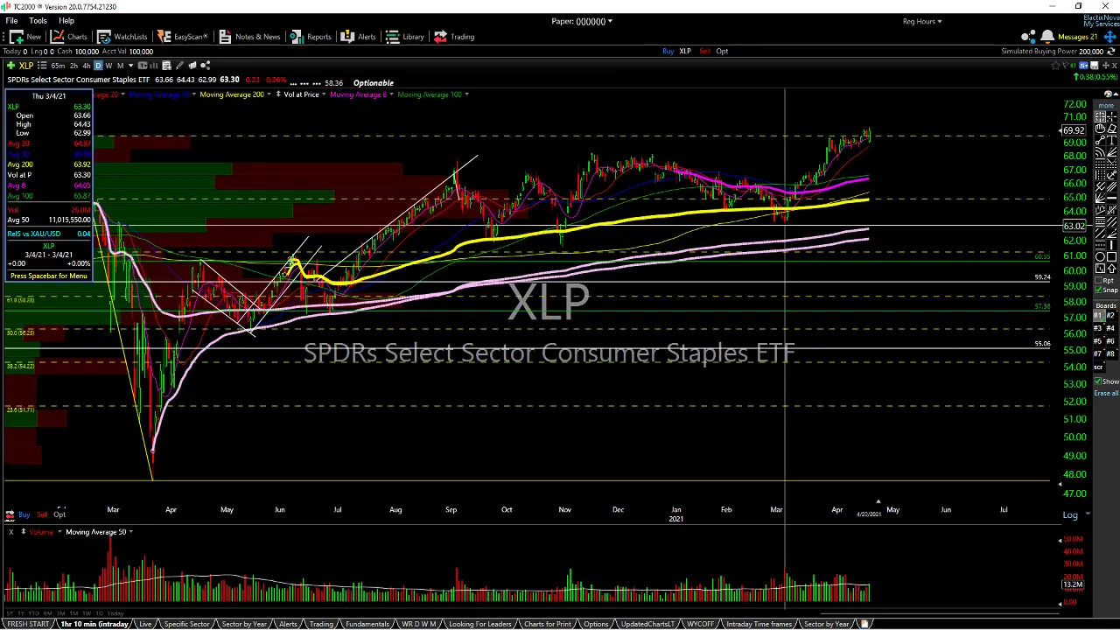
pyautogui.write('XLU')
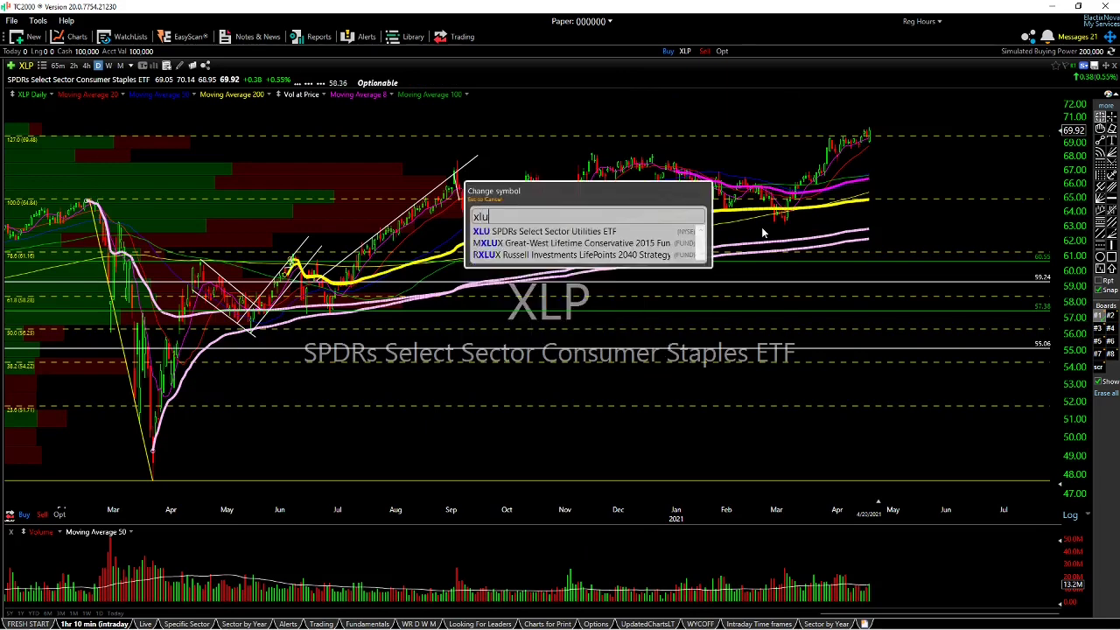
pyautogui.press('Return')
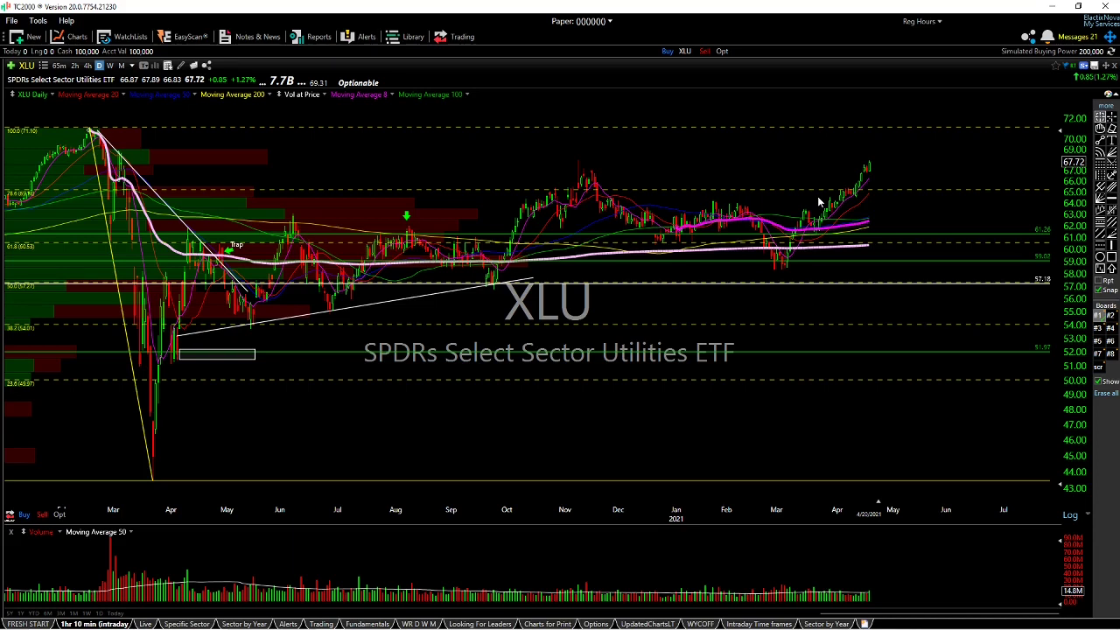
# Load ZIM and draw descending trendlines over its two consolidations, from about 22 to 21 and about 28.5 to 27.
pyautogui.write('ZIM')
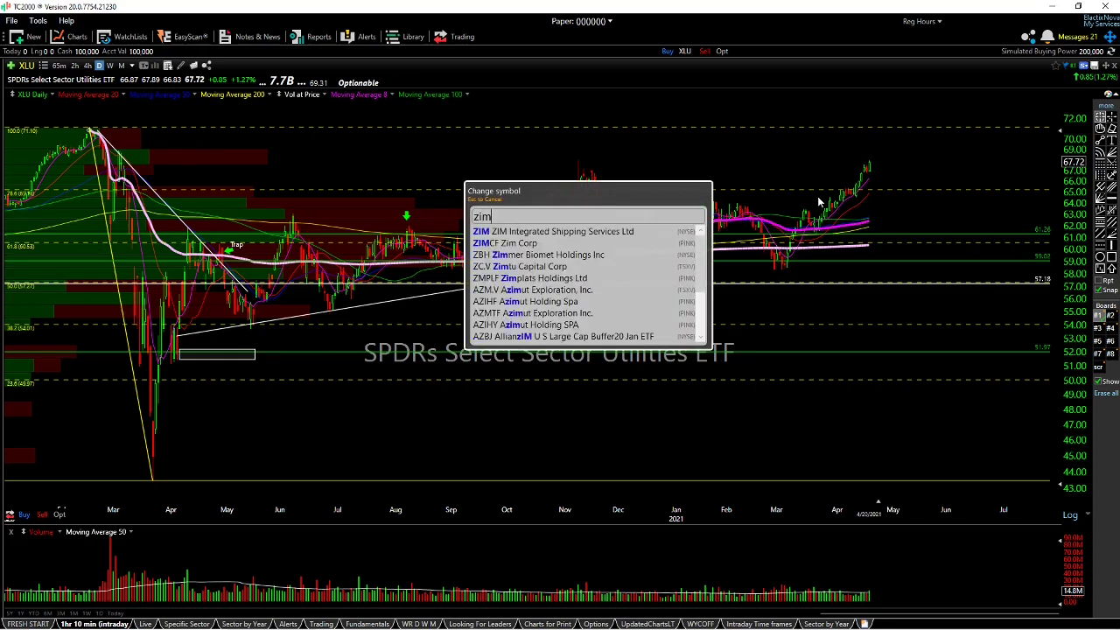
pyautogui.press('Return')
pyautogui.click(1100, 140)
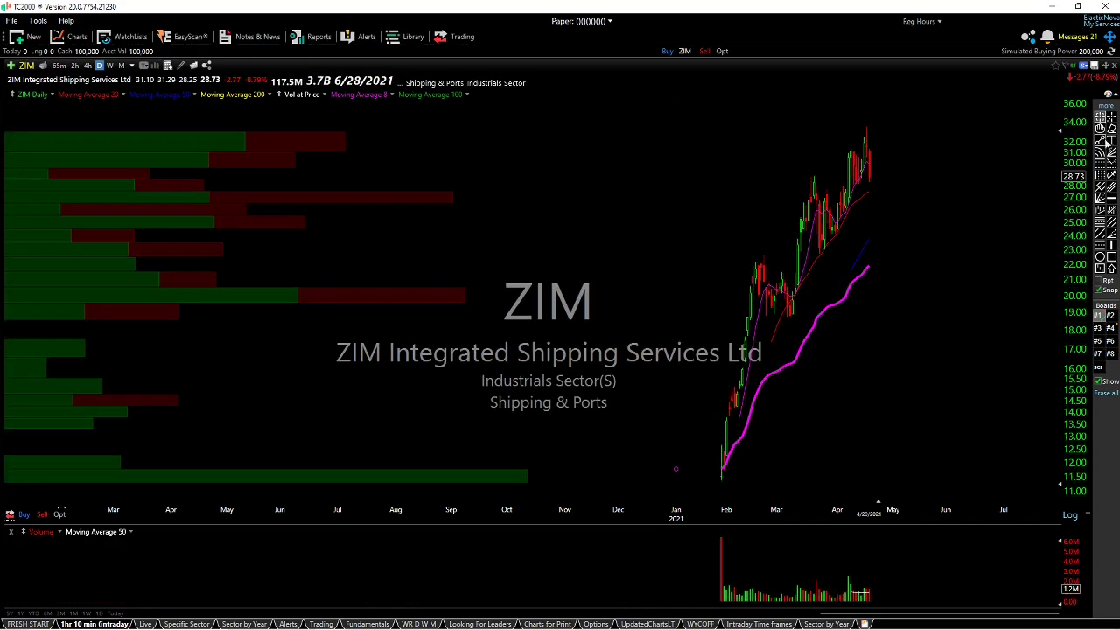
pyautogui.moveTo(755, 263); pyautogui.dragTo(805, 276)
pyautogui.moveTo(812, 178); pyautogui.dragTo(849, 196)
# Review the daily charts of YETI, FUTU, SE and MWK in turn.
pyautogui.write('yeti')
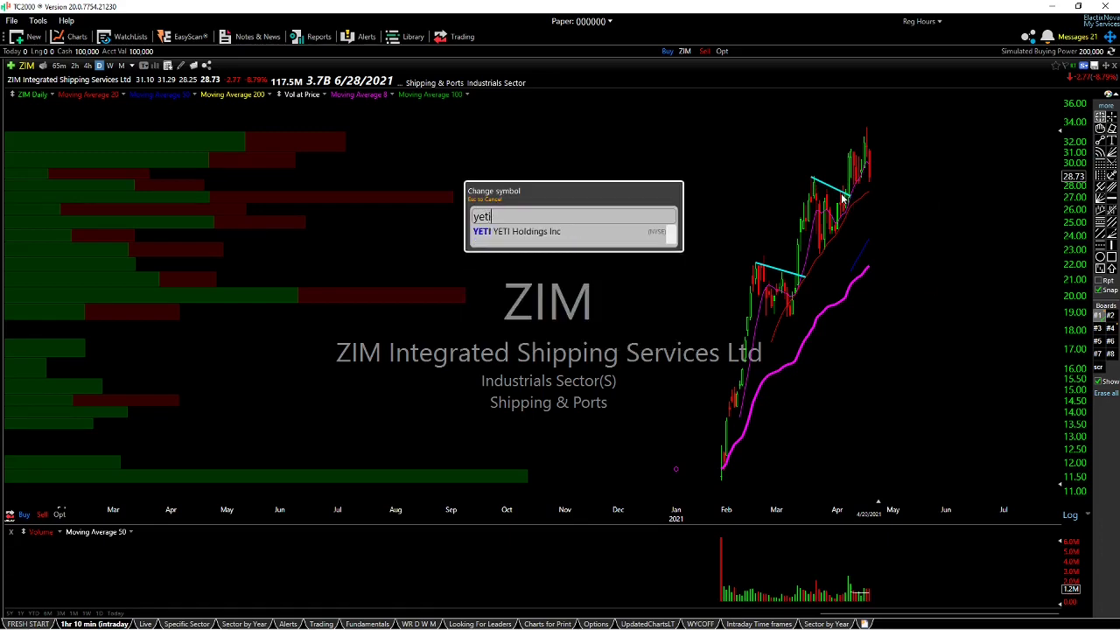
pyautogui.press('Return')
pyautogui.write('futu')
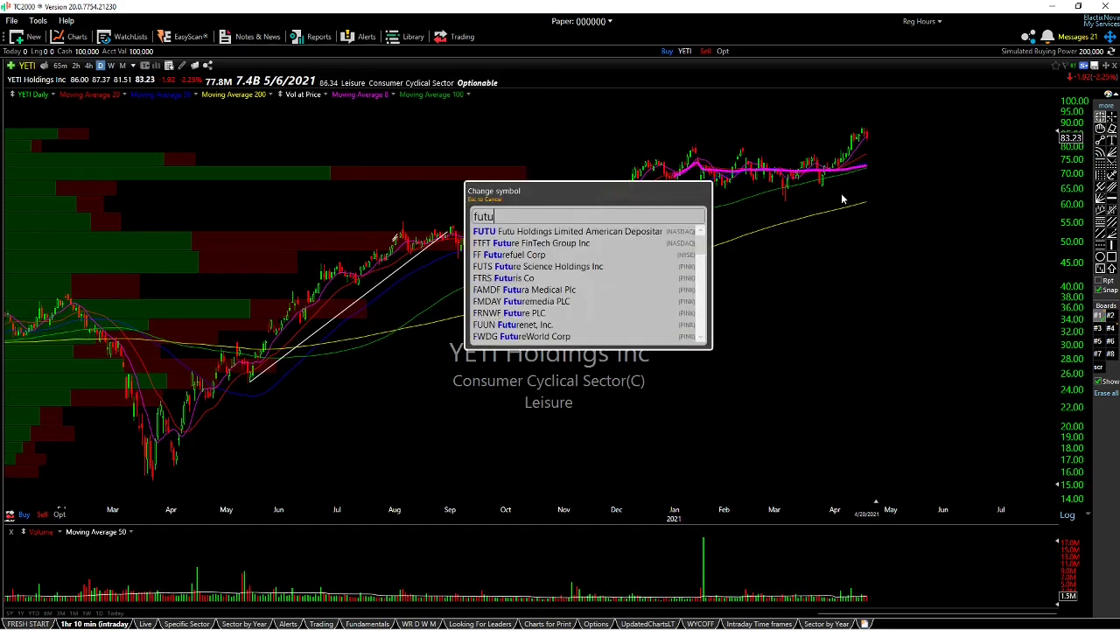
pyautogui.press('Return')
pyautogui.write('se')
pyautogui.press('Return')
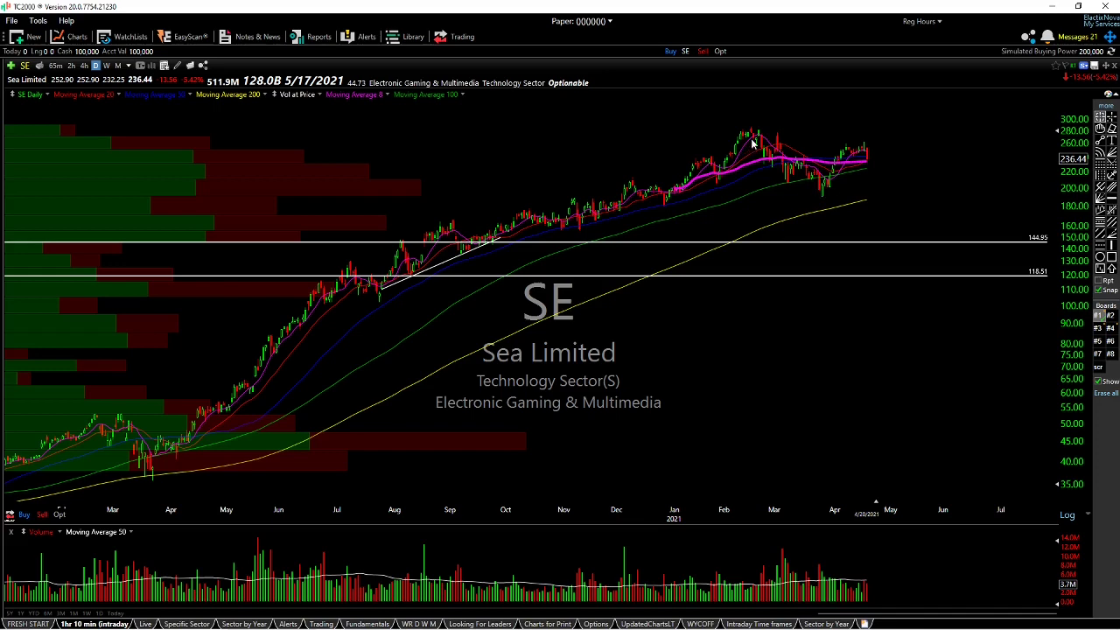
pyautogui.write('mwk')
pyautogui.press('Return')
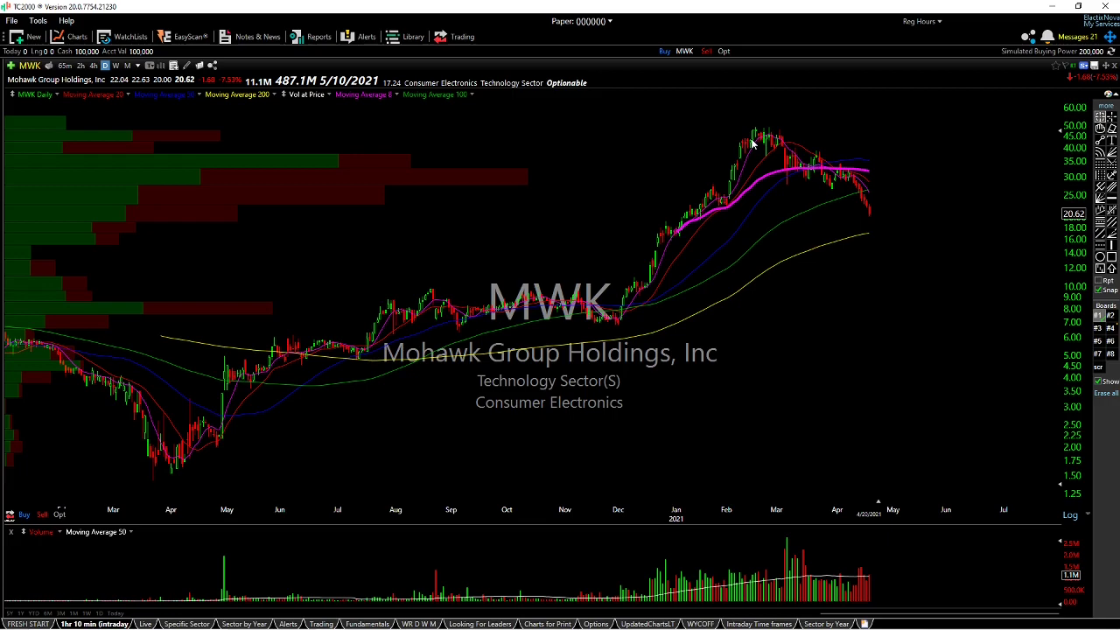
# Load CLF and examine its late 2020 advance, early 2021 range and April 2021 pullback.
pyautogui.write('clf')
pyautogui.press('Return')
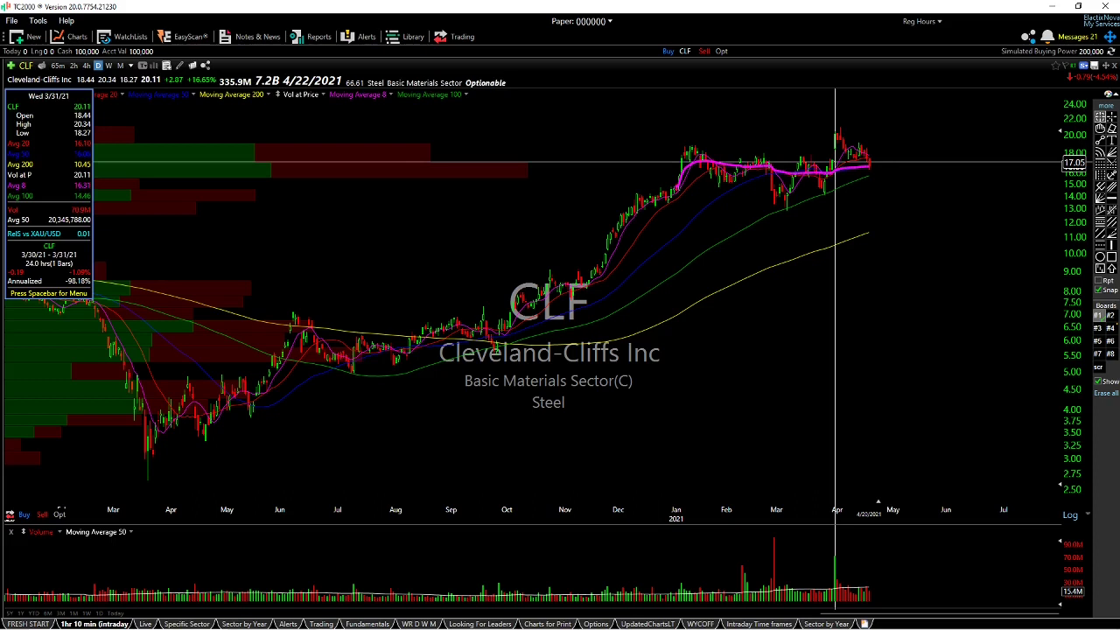
pyautogui.moveTo(836, 162); pyautogui.dragTo(837, 166)
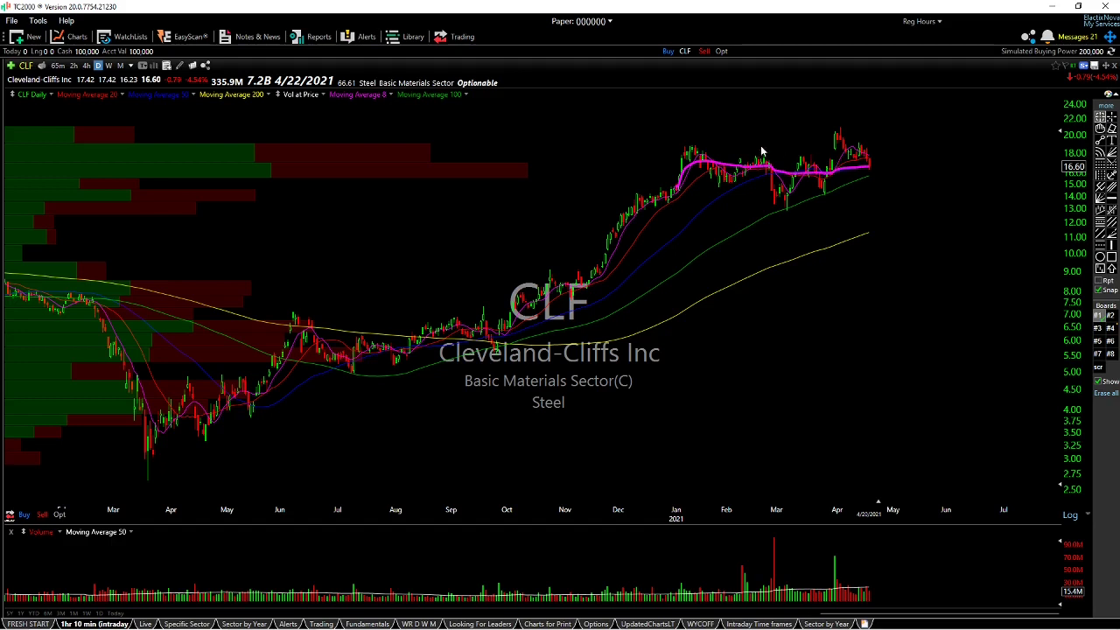
pyautogui.moveTo(611, 252); pyautogui.dragTo(671, 203)
pyautogui.moveTo(691, 149); pyautogui.dragTo(808, 162)
pyautogui.click(864, 152)
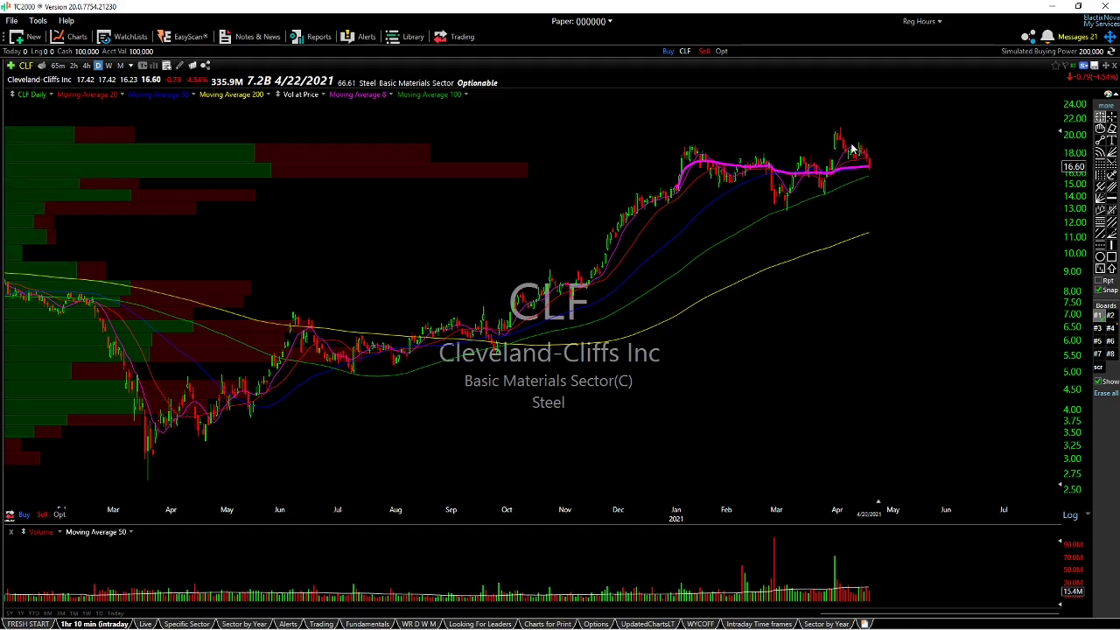
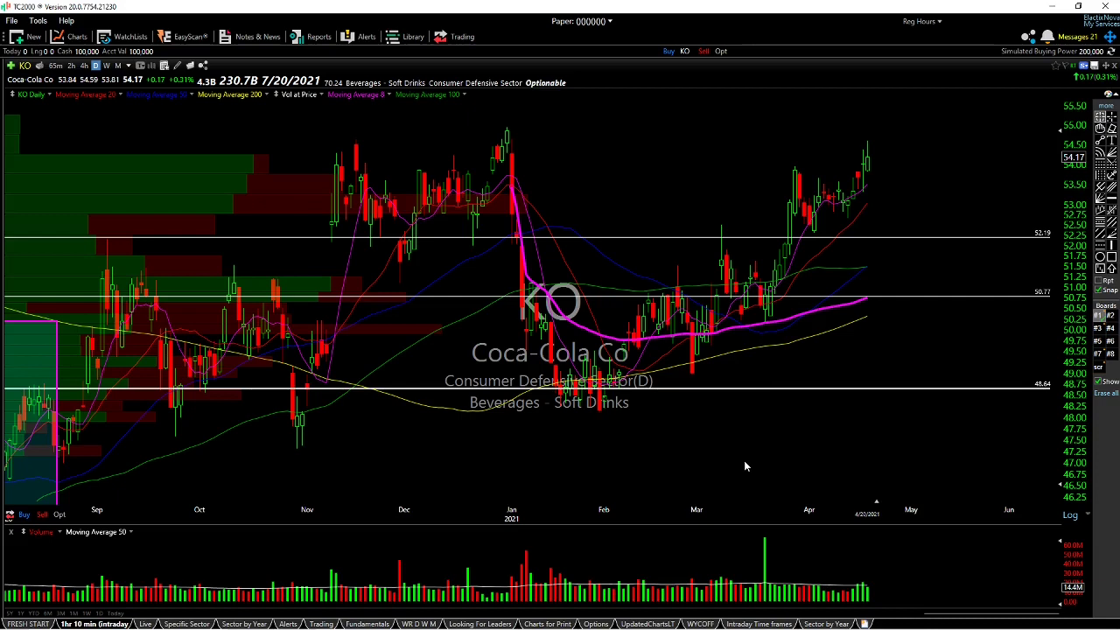
# Load XLP, bring up its related component stocks and view PM from the list.
pyautogui.write('xlp')
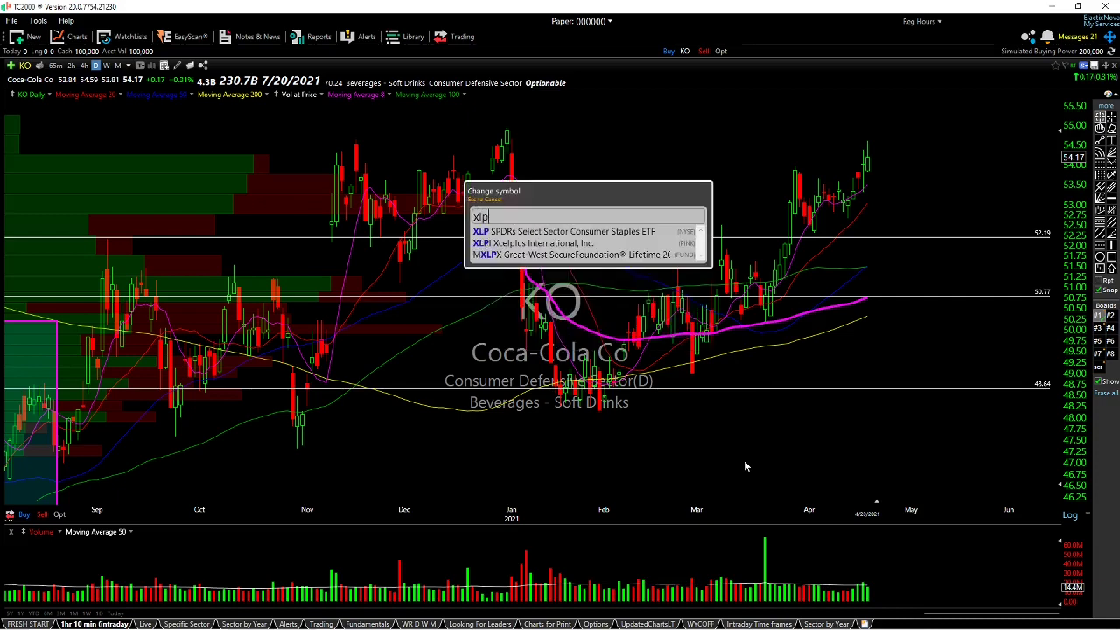
pyautogui.press('Return')
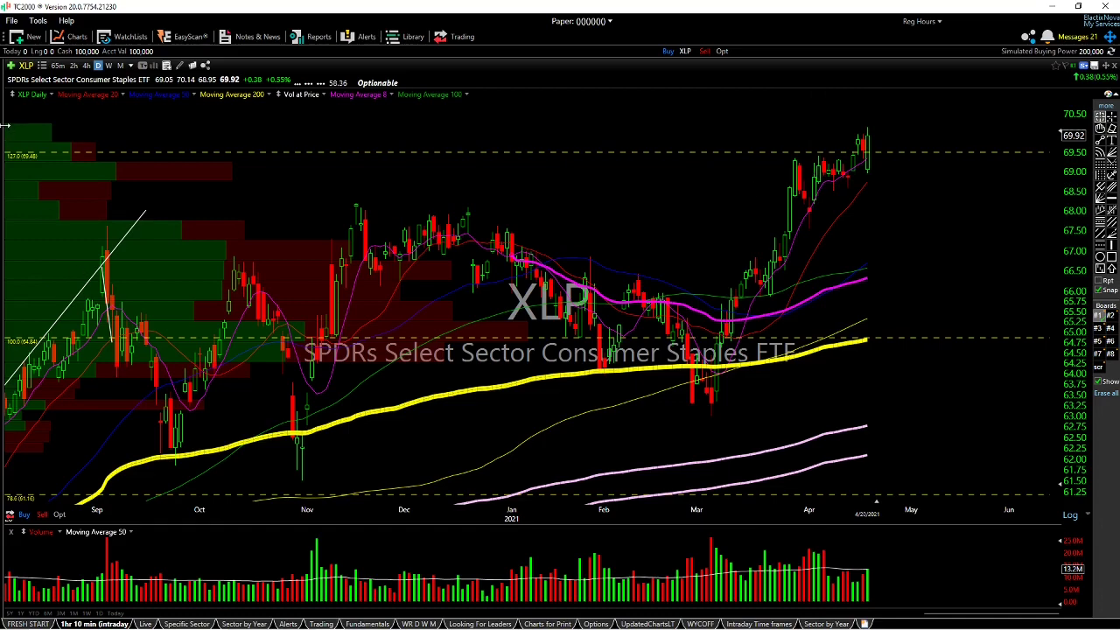
pyautogui.moveTo(6, 125); pyautogui.dragTo(39, 125)
pyautogui.click(8, 68)
pyautogui.click(307, 167)
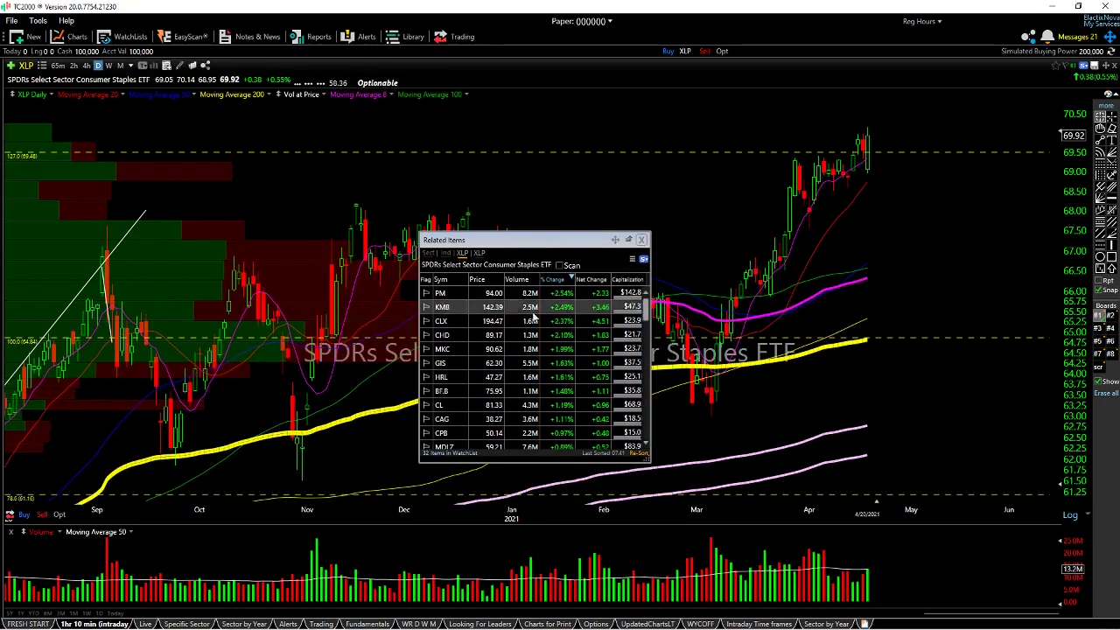
pyautogui.click(481, 294)
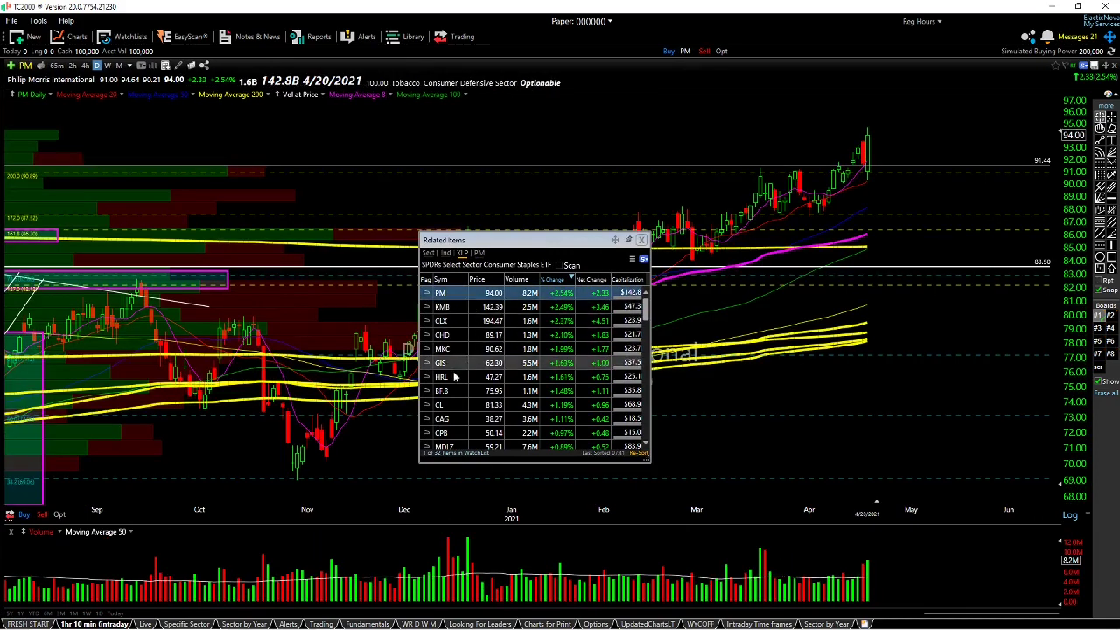
# Load the KR daily chart and shift the related items window aside.
pyautogui.write('kr')
pyautogui.press('Return')
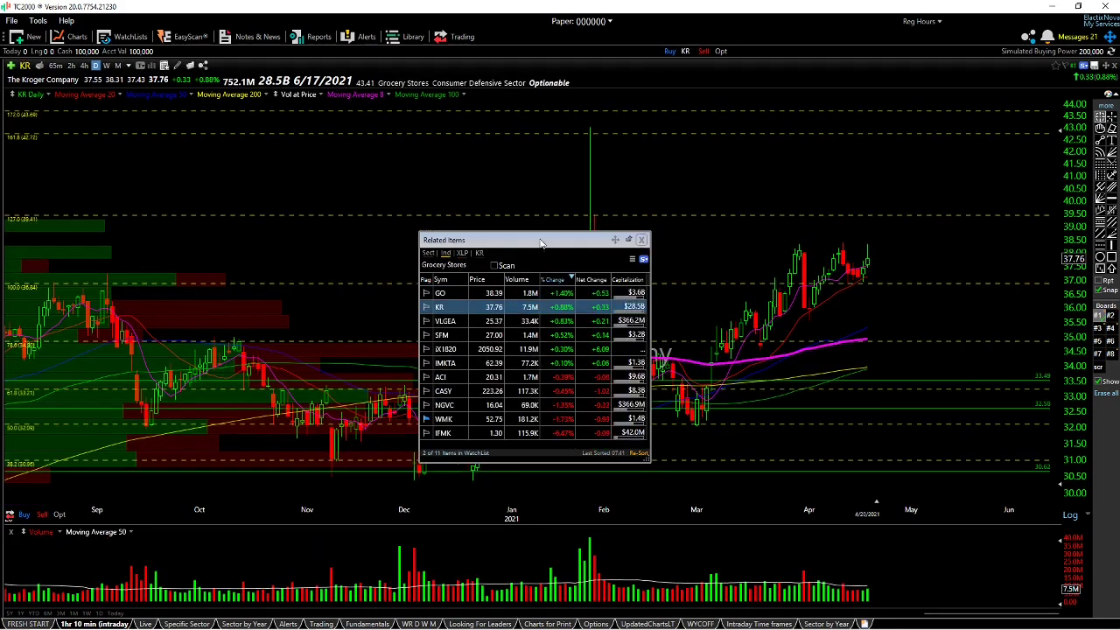
pyautogui.moveTo(541, 243); pyautogui.dragTo(500, 228)
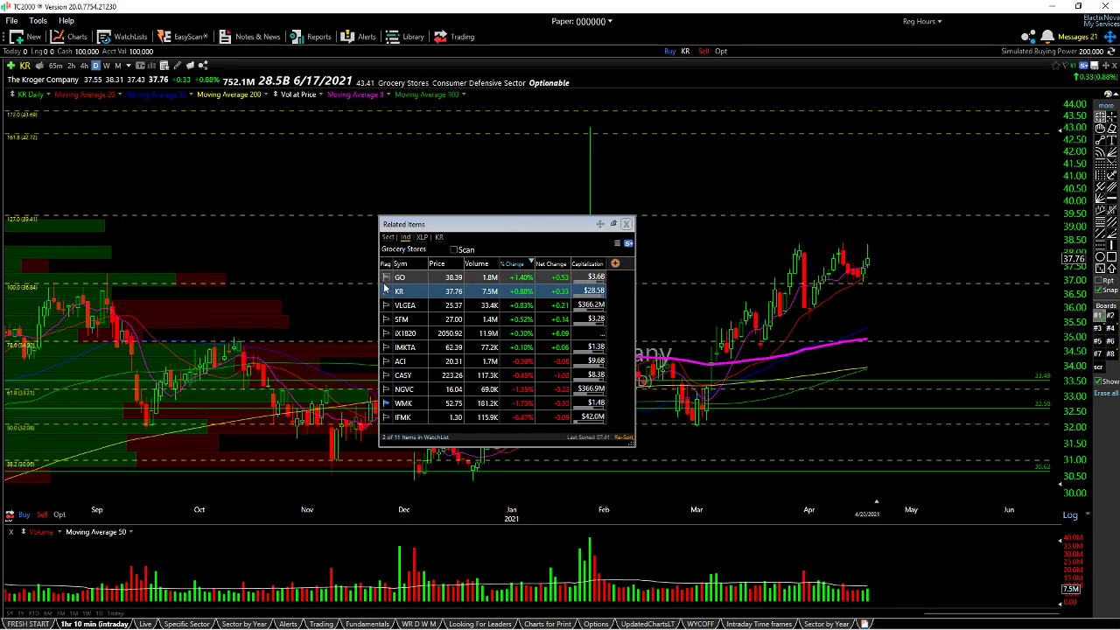
# Return to XLP and look further through its component stocks to view MDLZ.
pyautogui.write('xlp')
pyautogui.press('Return')
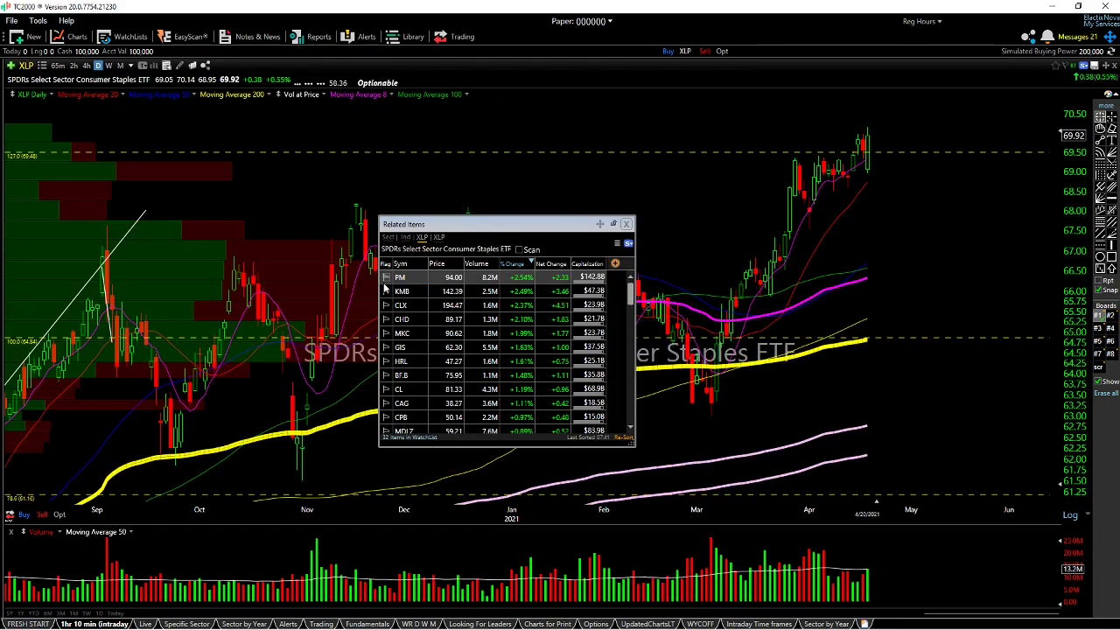
pyautogui.click(413, 394)
pyautogui.moveTo(628, 302); pyautogui.dragTo(627, 338)
pyautogui.click(403, 350)
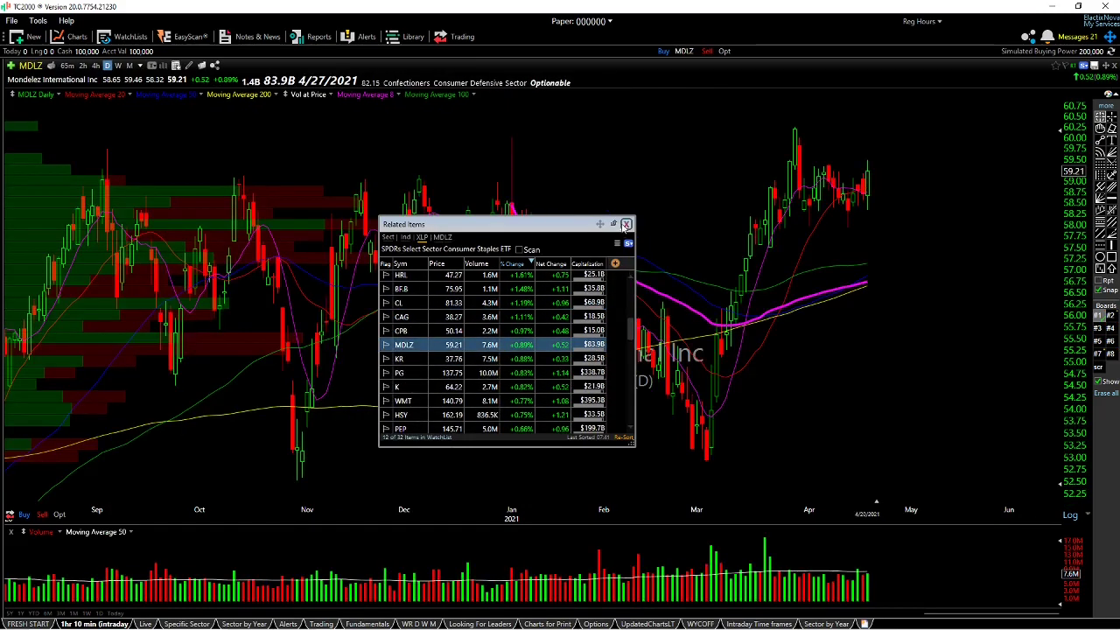
# Close the related items list, load HSY and show its daily history back to mid-2019.
pyautogui.click(627, 224)
pyautogui.write('hsy')
pyautogui.press('Return')
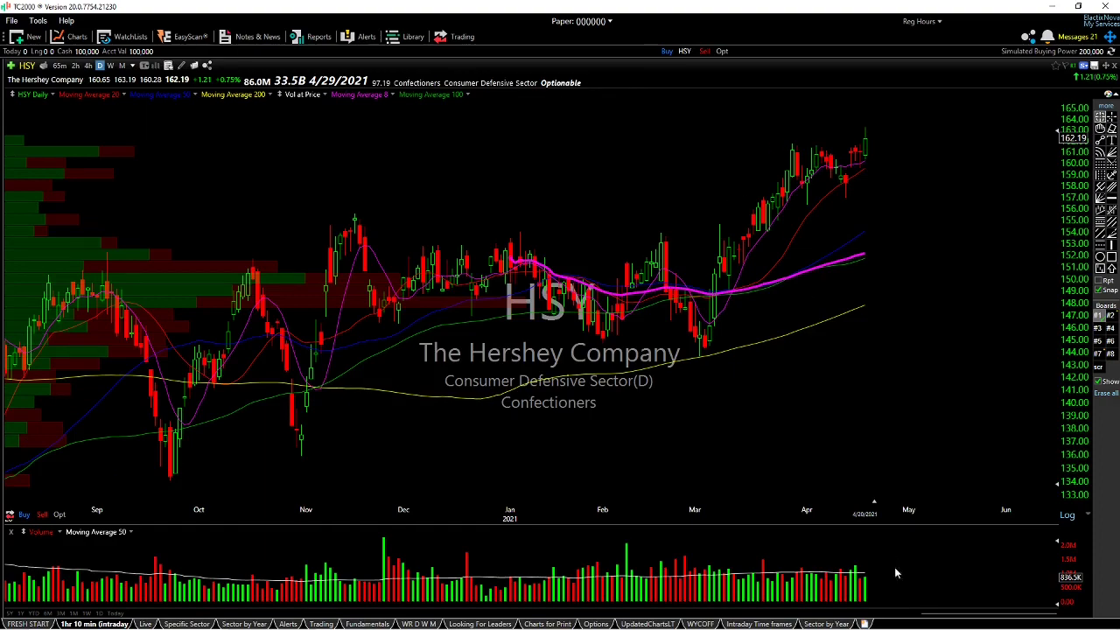
pyautogui.moveTo(922, 613); pyautogui.dragTo(725, 540)
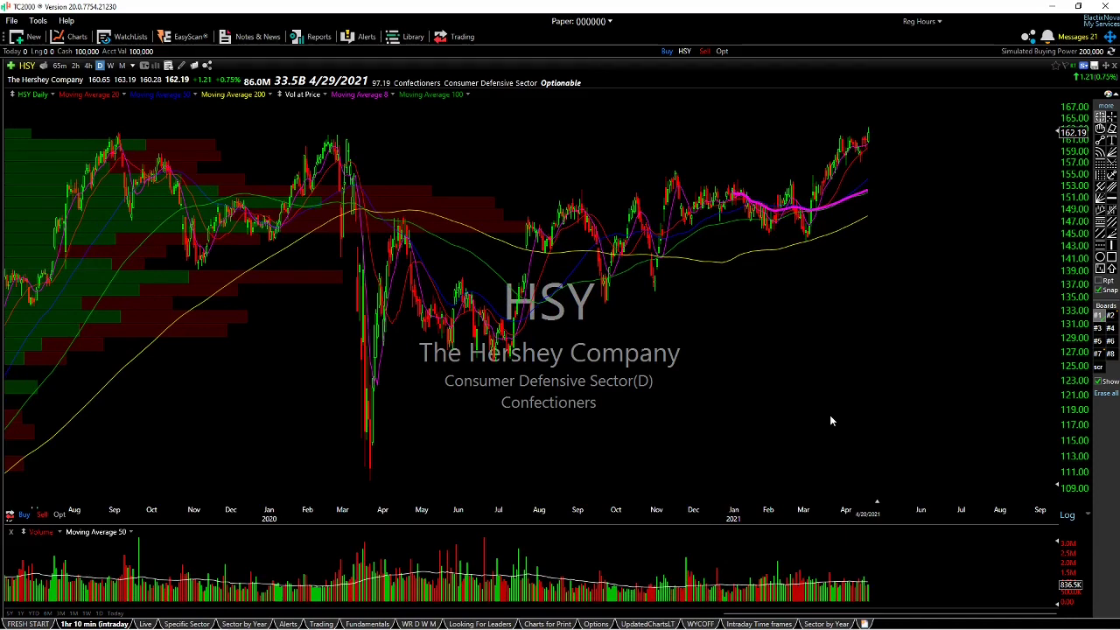
# Load the TSLA daily chart for a brief look and switch to GDX.
pyautogui.write('TSLA')
pyautogui.press('Return')
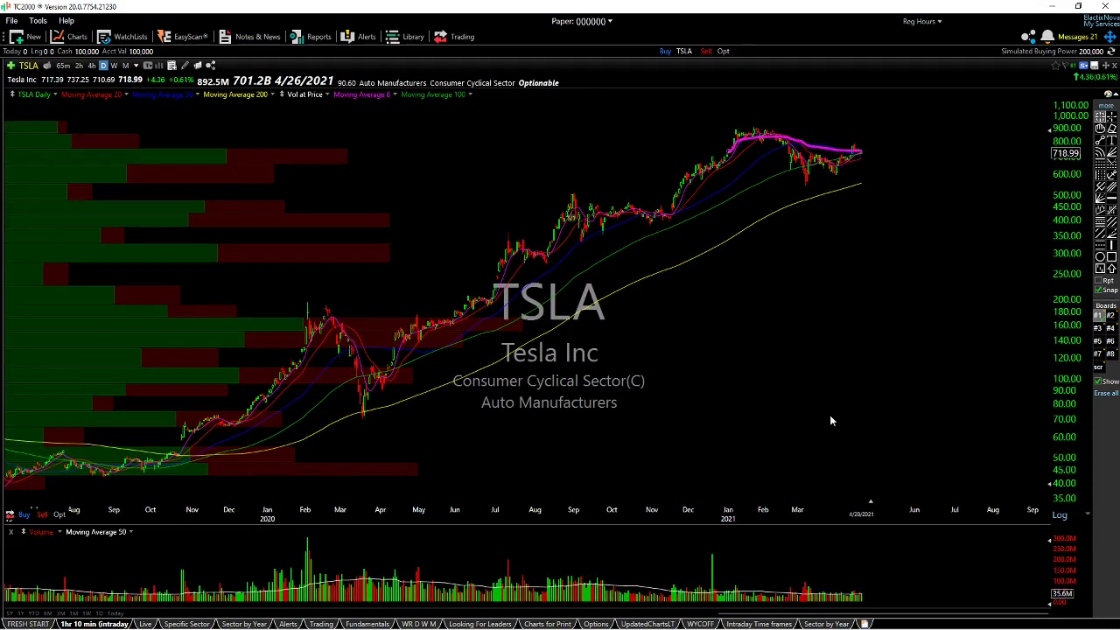
pyautogui.write('GDX')
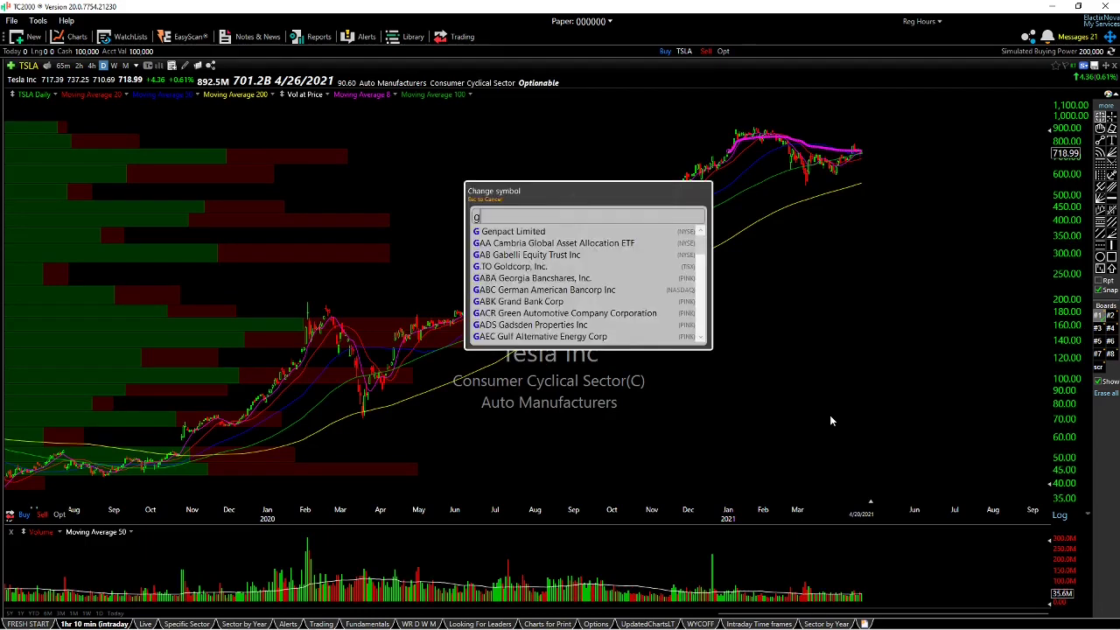
pyautogui.press('Return')
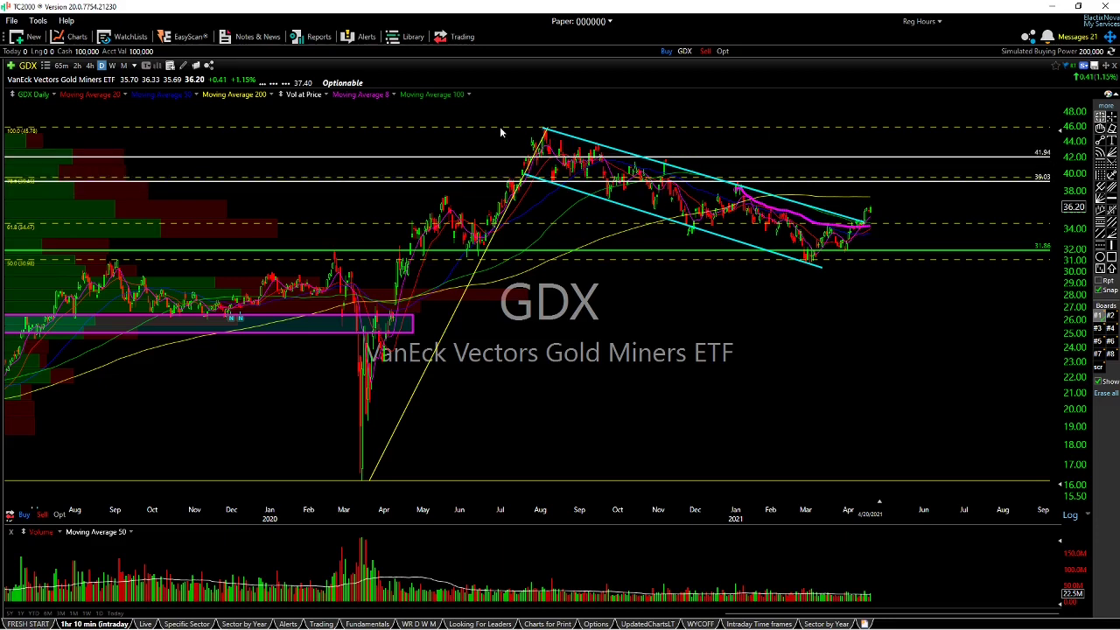
# Check GDX on the weekly timeframe, return to daily and narrow the visible history to start around May 2020.
pyautogui.click(112, 66)
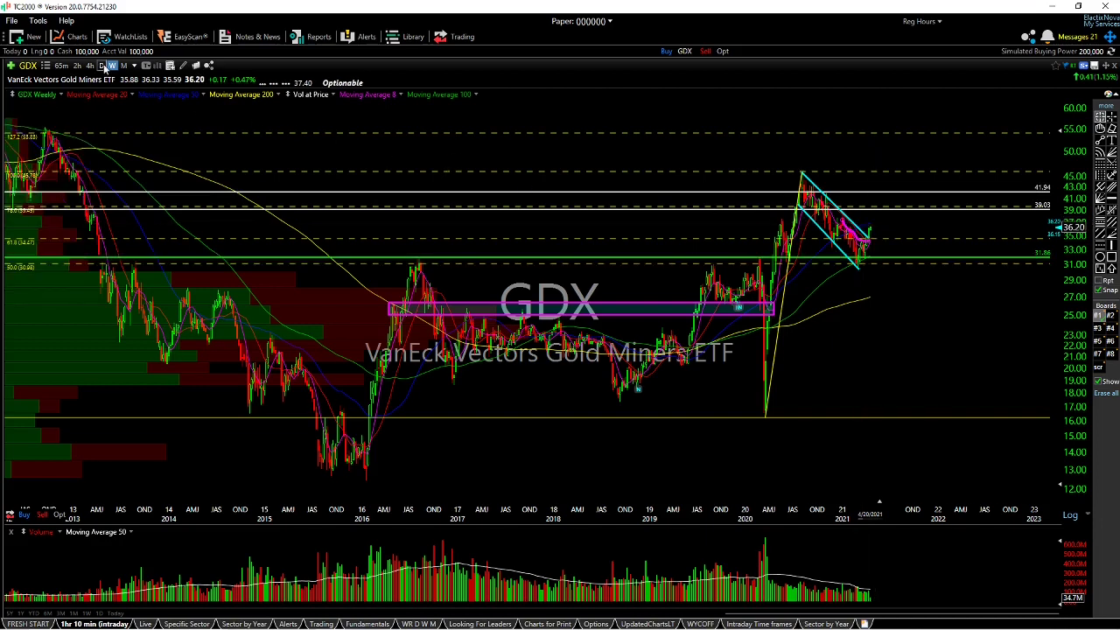
pyautogui.click(101, 65)
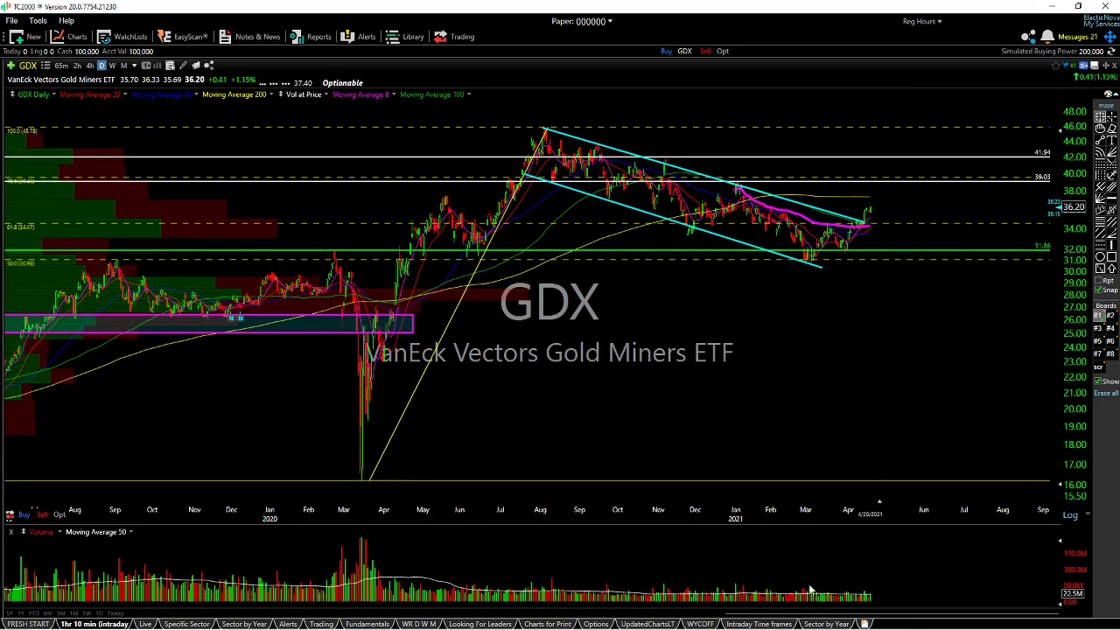
pyautogui.moveTo(724, 608); pyautogui.dragTo(947, 564)
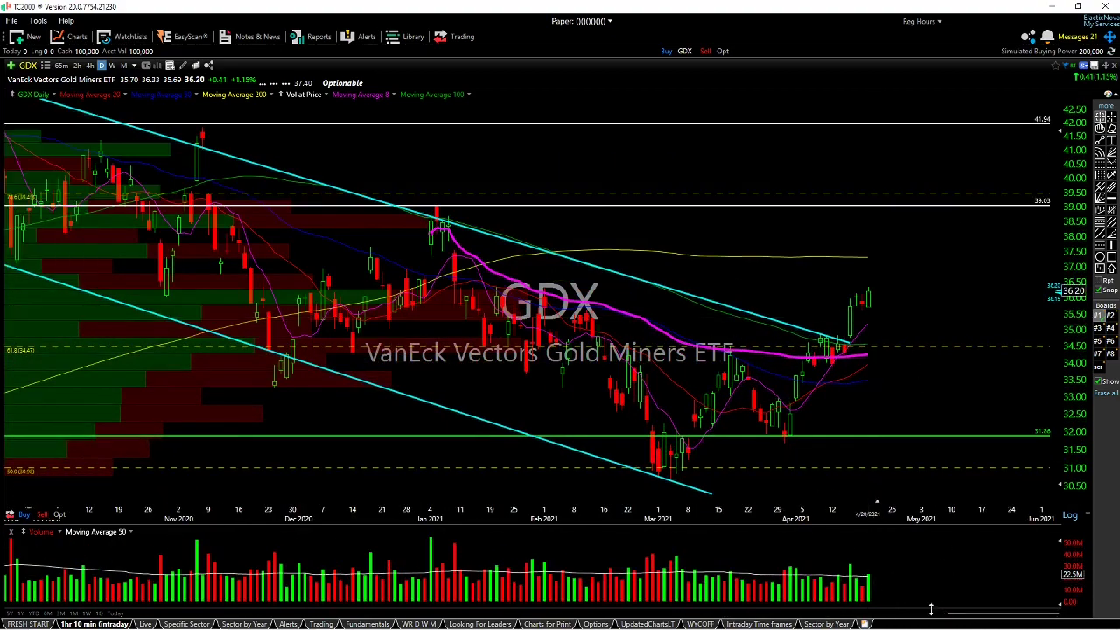
pyautogui.moveTo(931, 608); pyautogui.dragTo(873, 579)
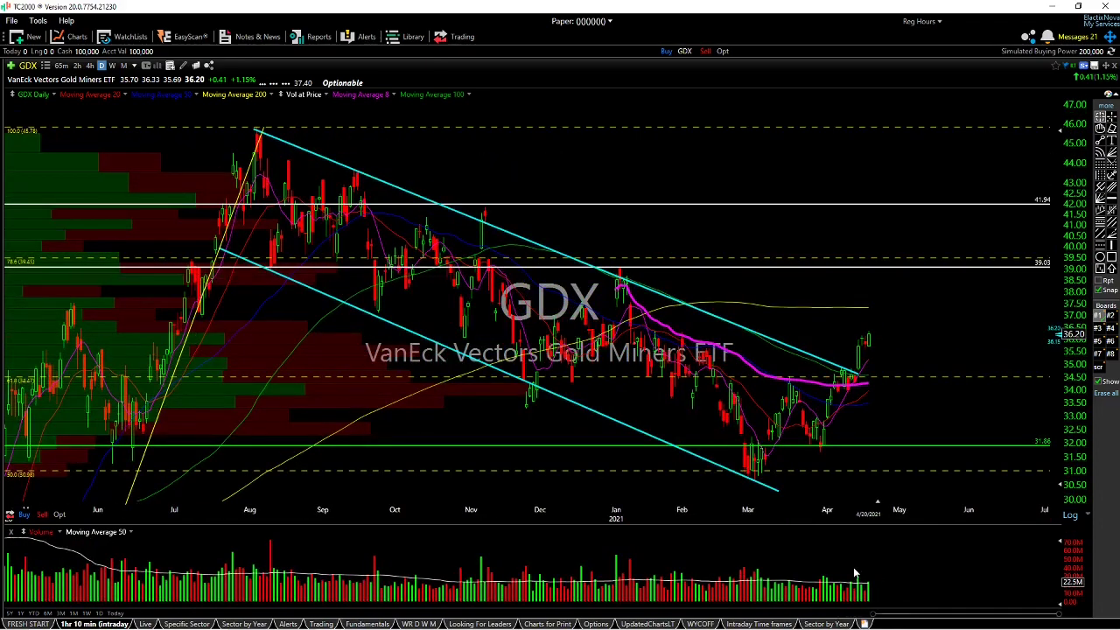
# View the XAU/USD gold chart and switch to the copper chart, MG132.
pyautogui.write('xau')
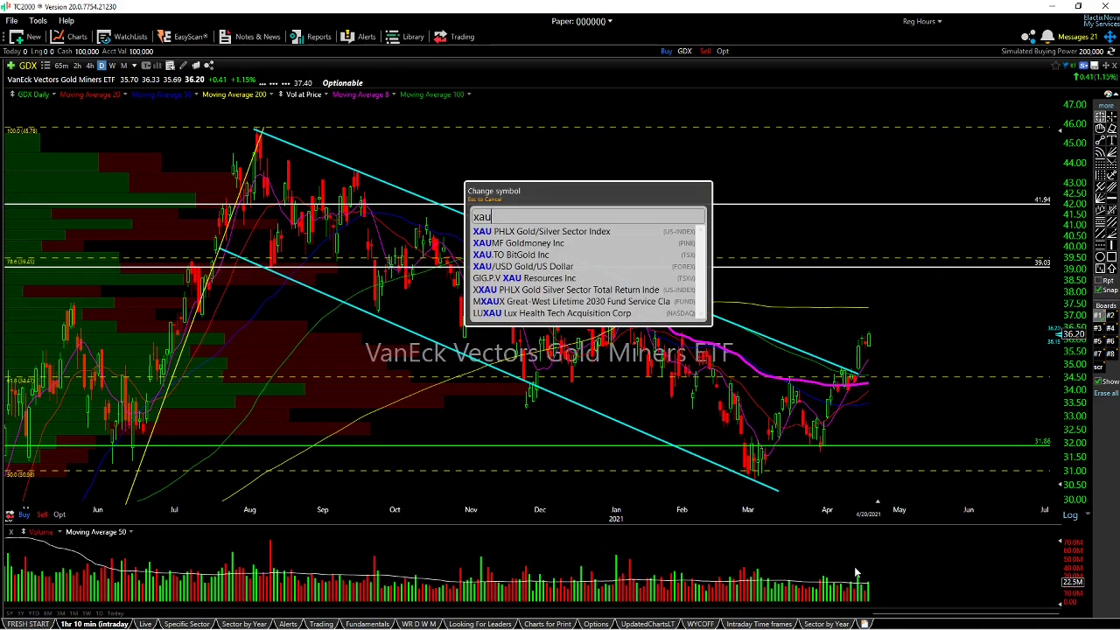
pyautogui.click(581, 267)
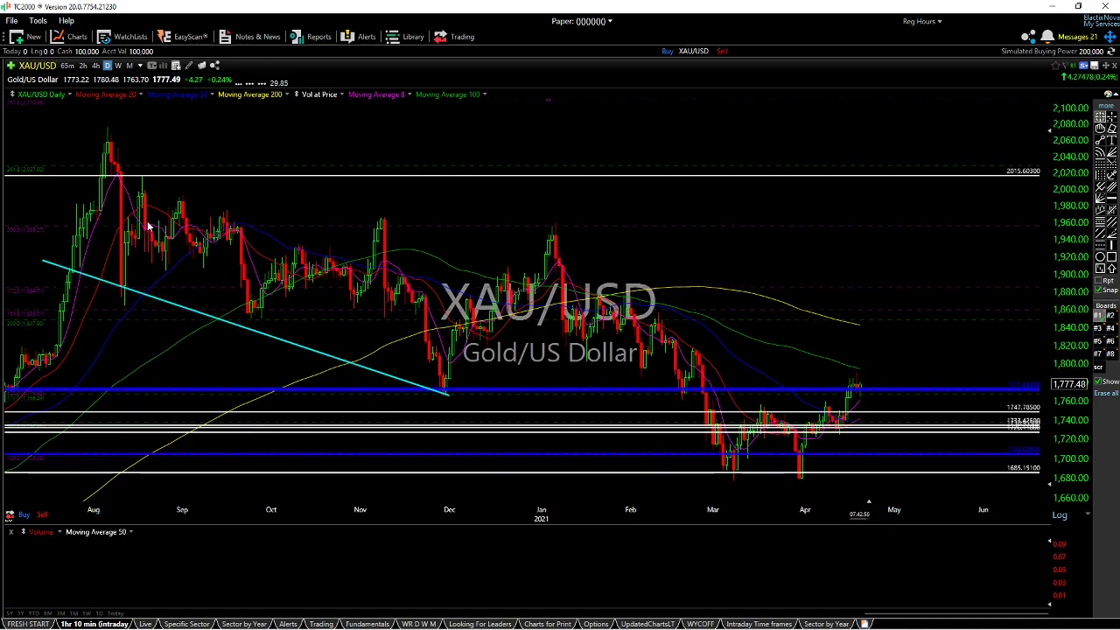
pyautogui.click(38, 68)
pyautogui.write('copper')
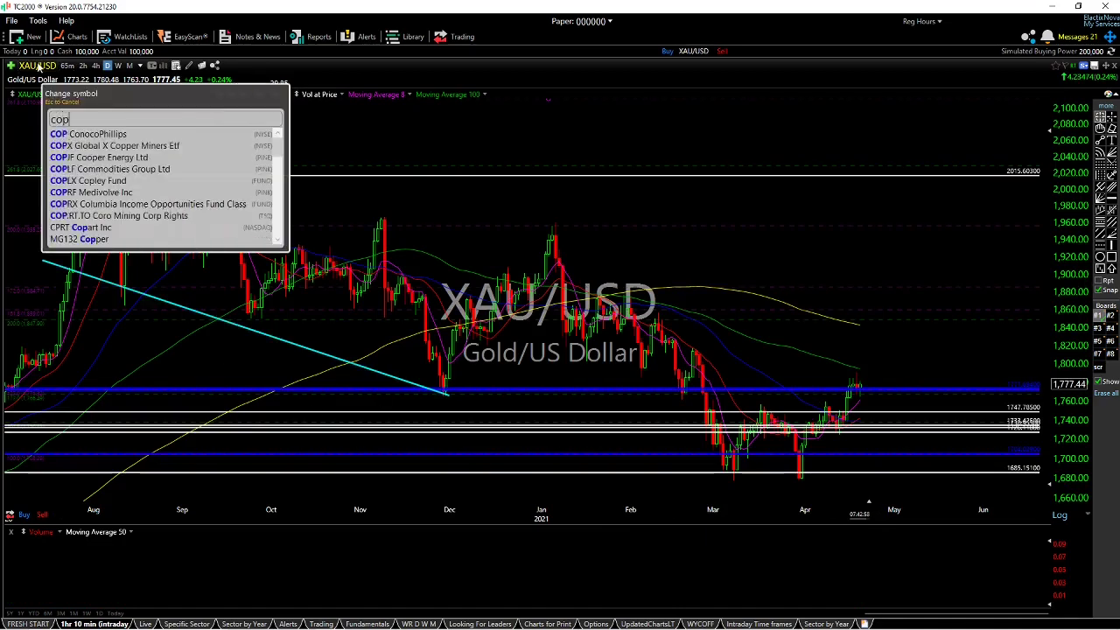
pyautogui.press('Return')
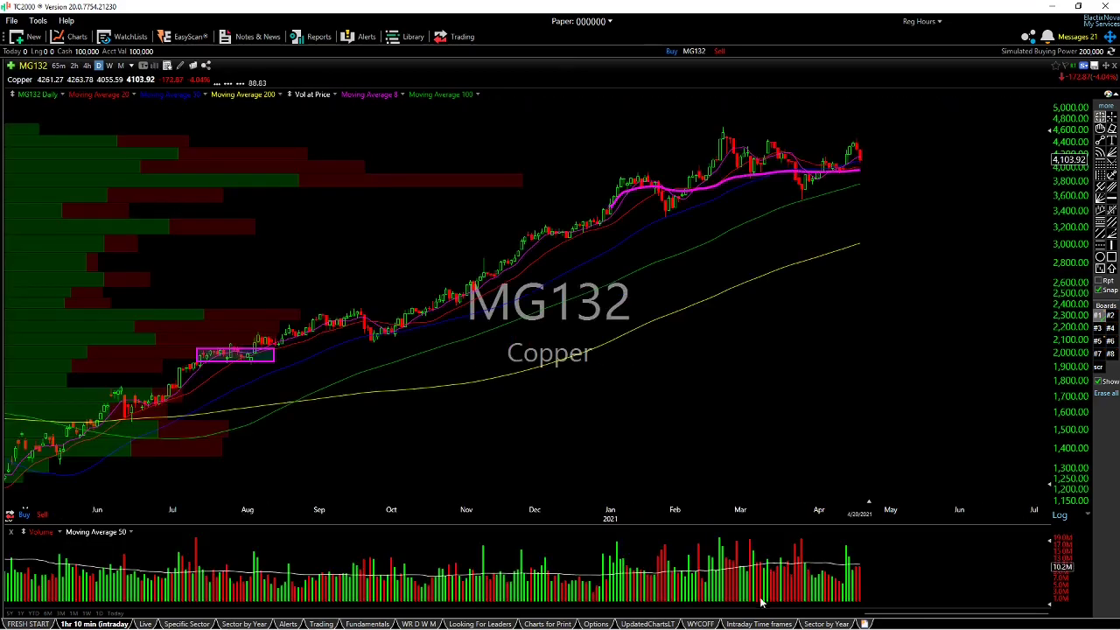
# Show Relative Strength vs XAU/USD beneath the copper chart, extend its history to late 2019 and delete the trendline on the indicator.
pyautogui.moveTo(760, 608); pyautogui.dragTo(753, 498)
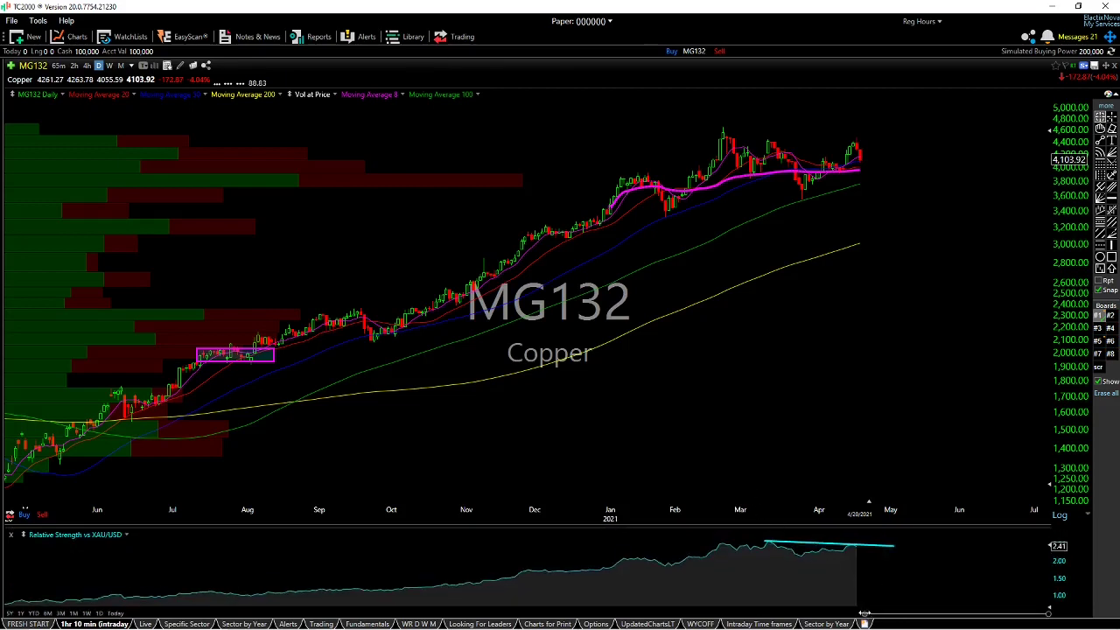
pyautogui.moveTo(865, 615); pyautogui.dragTo(772, 588)
pyautogui.rightClick(817, 547)
pyautogui.rightClick(813, 544)
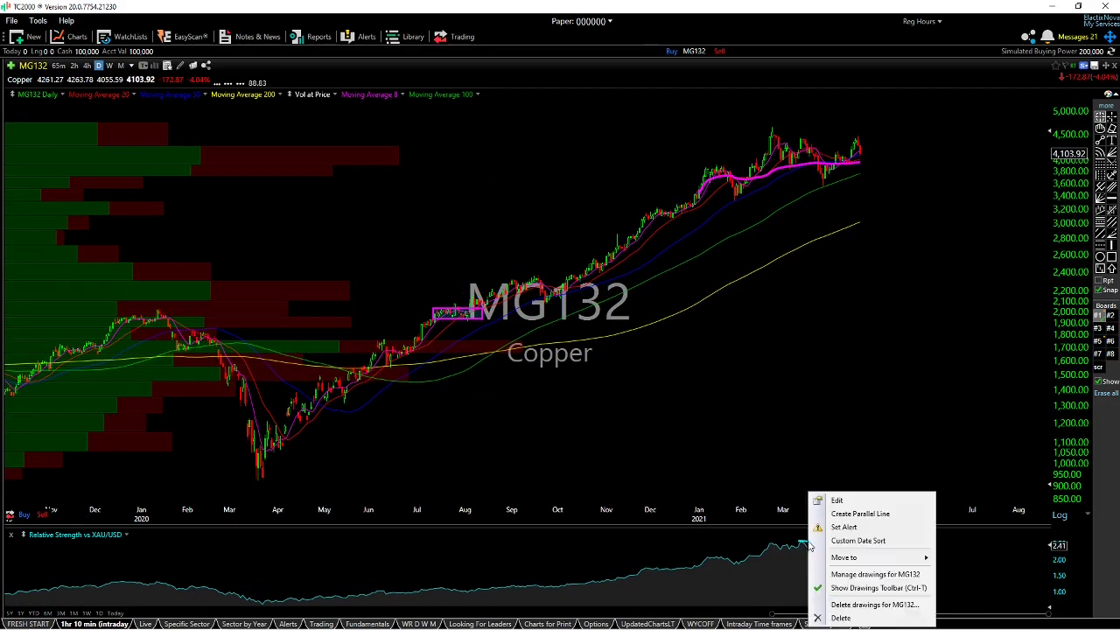
pyautogui.click(839, 618)
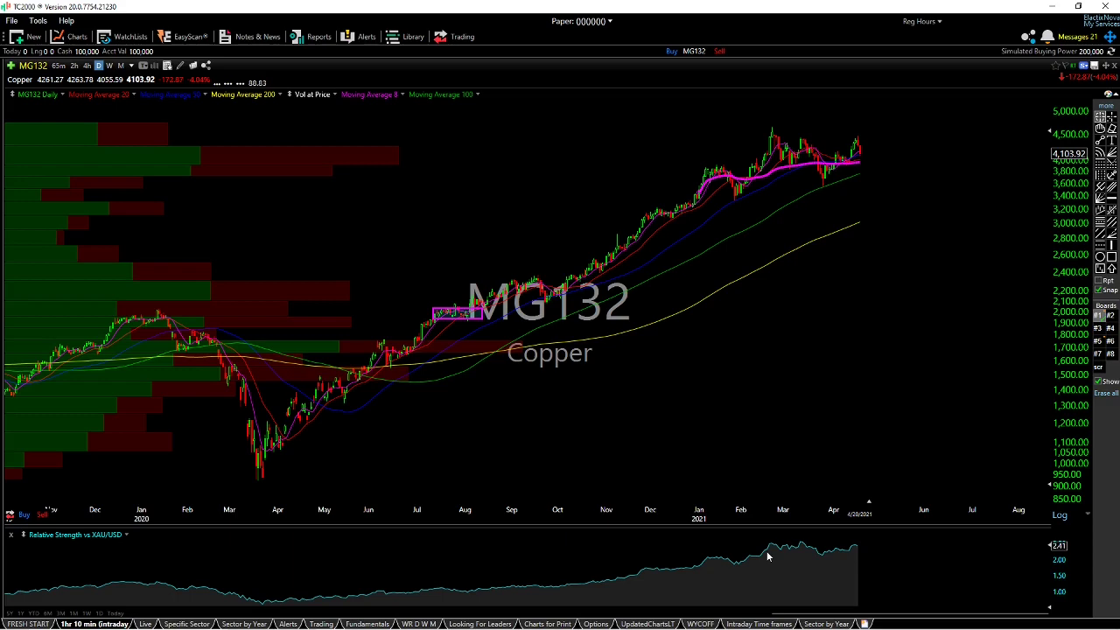
# Load GDX with history back to mid-2019, enlarge the relative strength pane and draw a descending trendline from its August 2020 peak to April 2021.
pyautogui.click(38, 68)
pyautogui.write('GDX')
pyautogui.press('Return')
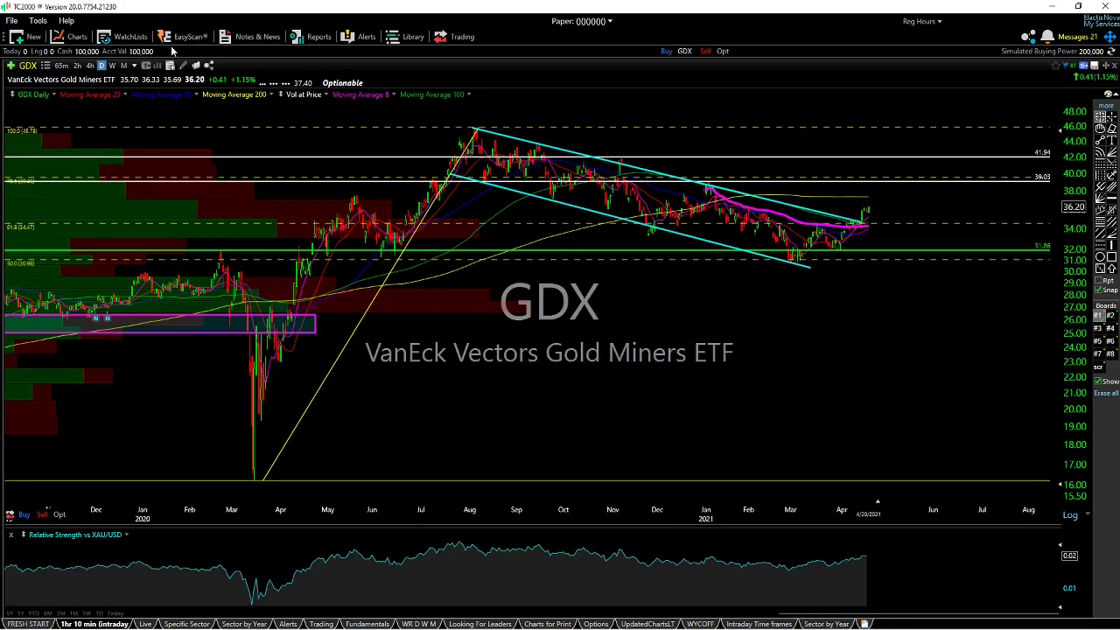
pyautogui.moveTo(779, 614); pyautogui.dragTo(689, 593)
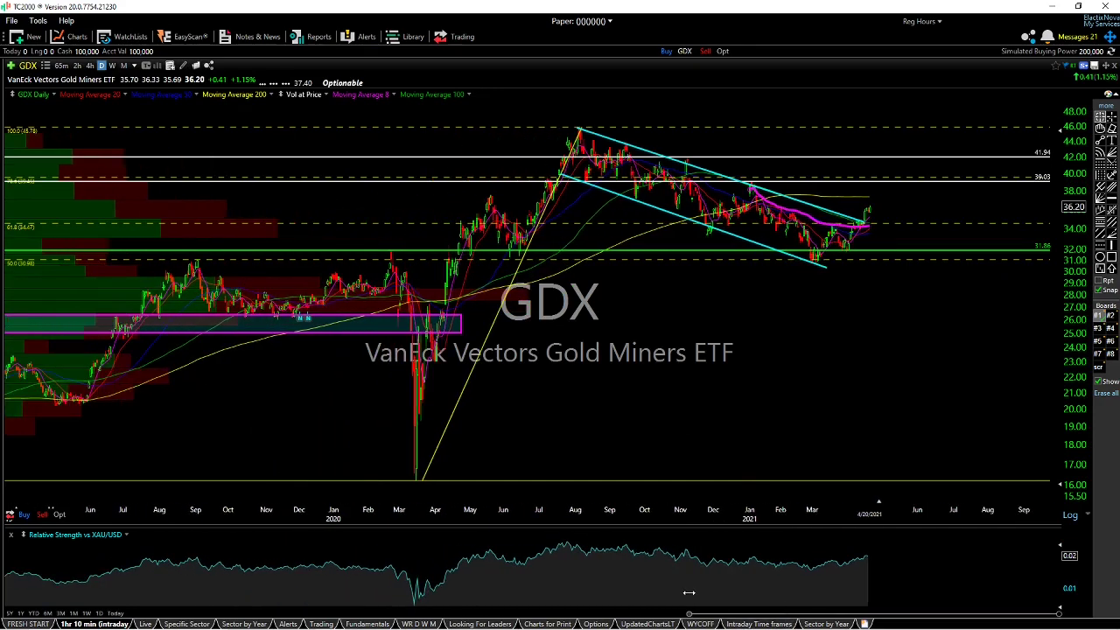
pyautogui.moveTo(739, 525); pyautogui.dragTo(743, 474)
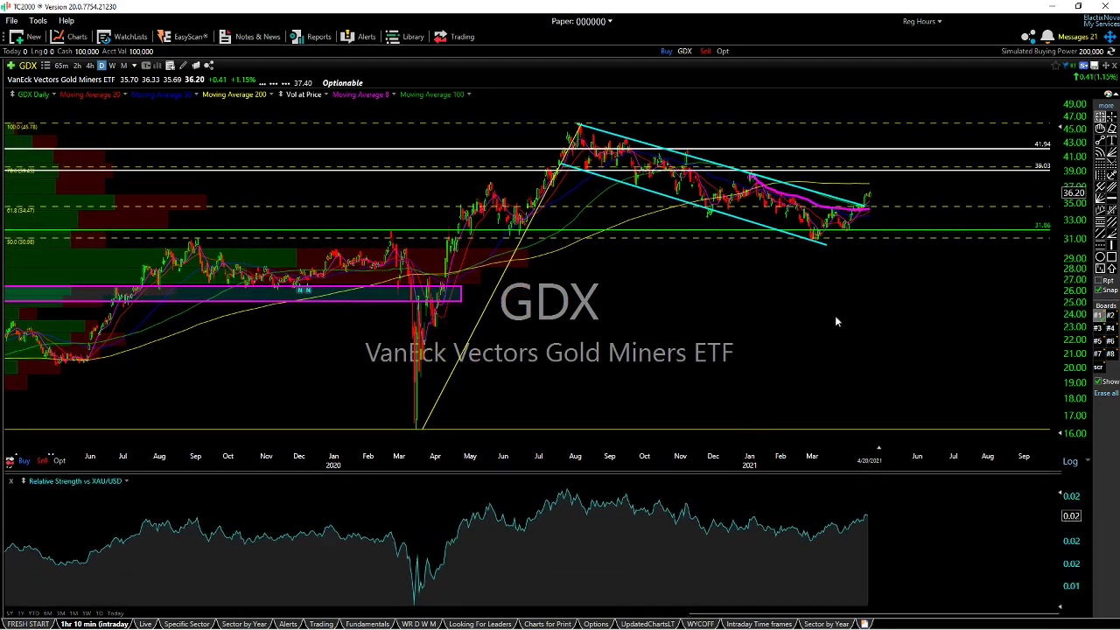
pyautogui.click(1101, 141)
pyautogui.moveTo(569, 490); pyautogui.dragTo(860, 525)
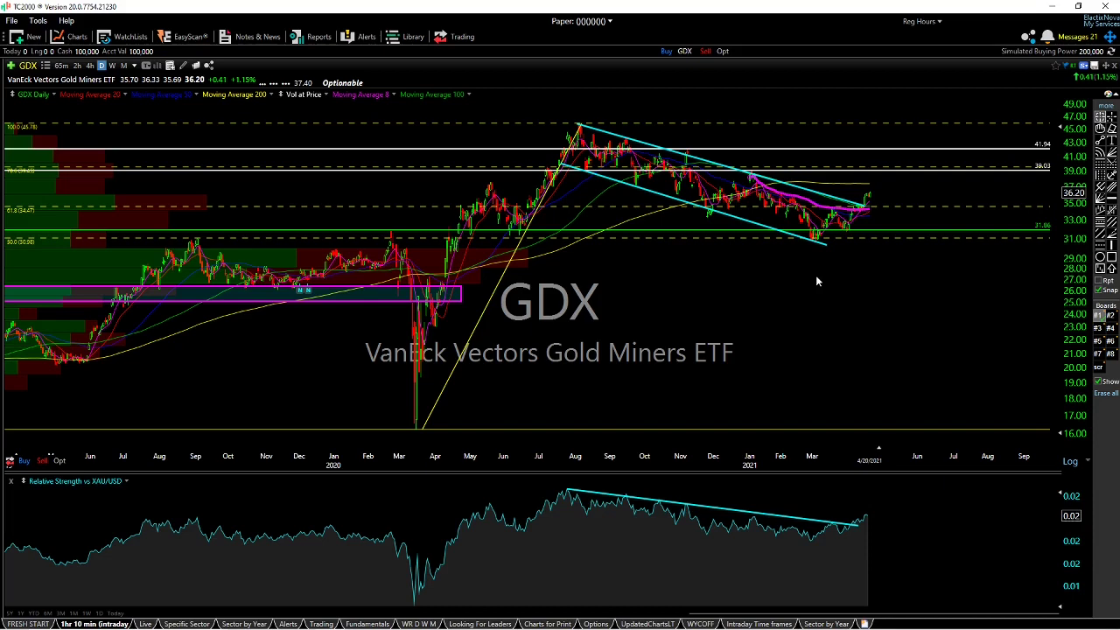
# Load SPY, narrow its history to start around October 2020 and shrink the lower pane so it shows Volume again.
pyautogui.click(35, 70)
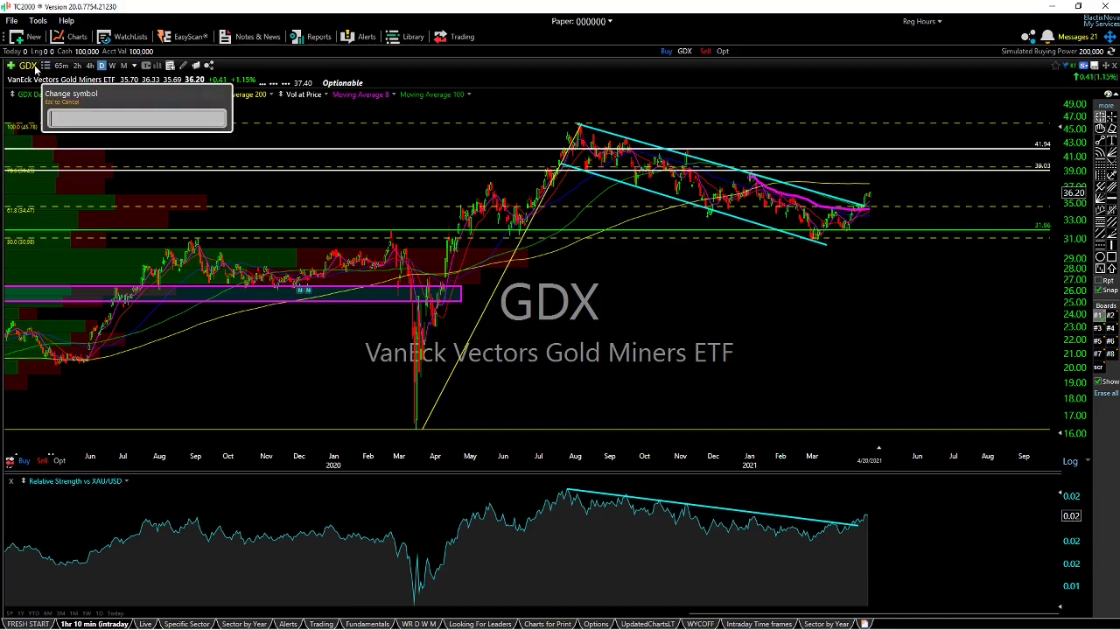
pyautogui.write('spy')
pyautogui.press('Return')
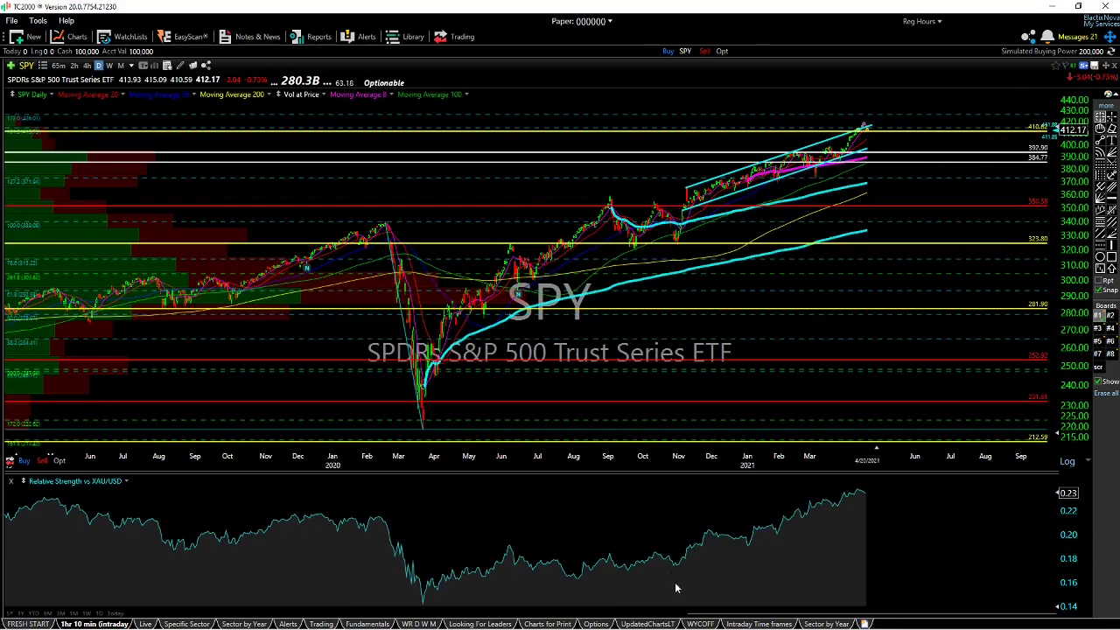
pyautogui.moveTo(689, 614); pyautogui.dragTo(942, 613)
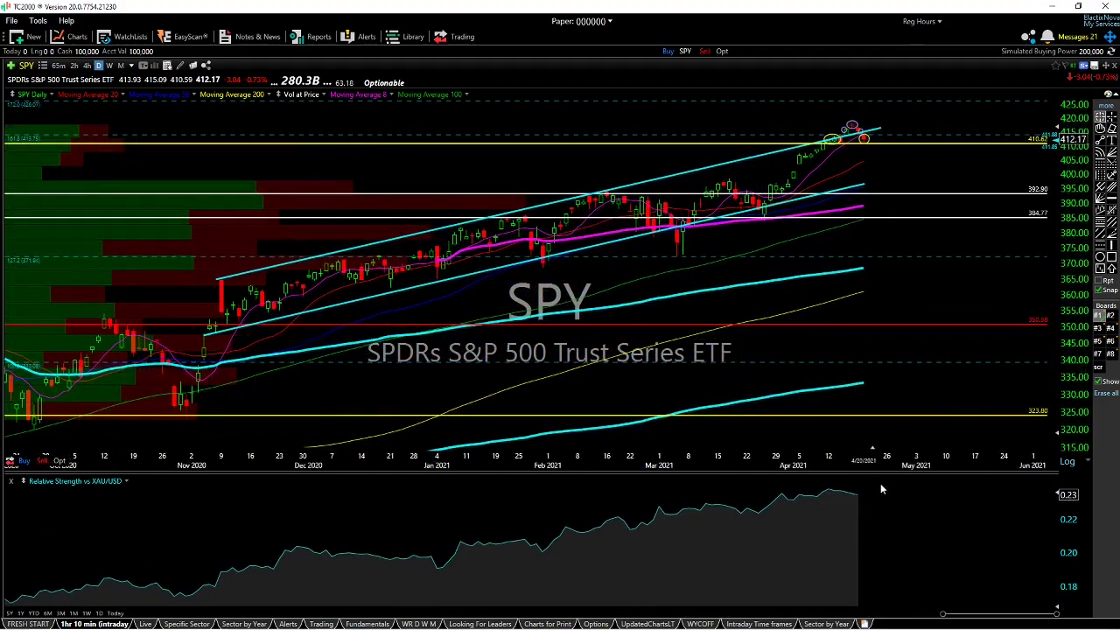
pyautogui.moveTo(881, 475); pyautogui.dragTo(890, 613)
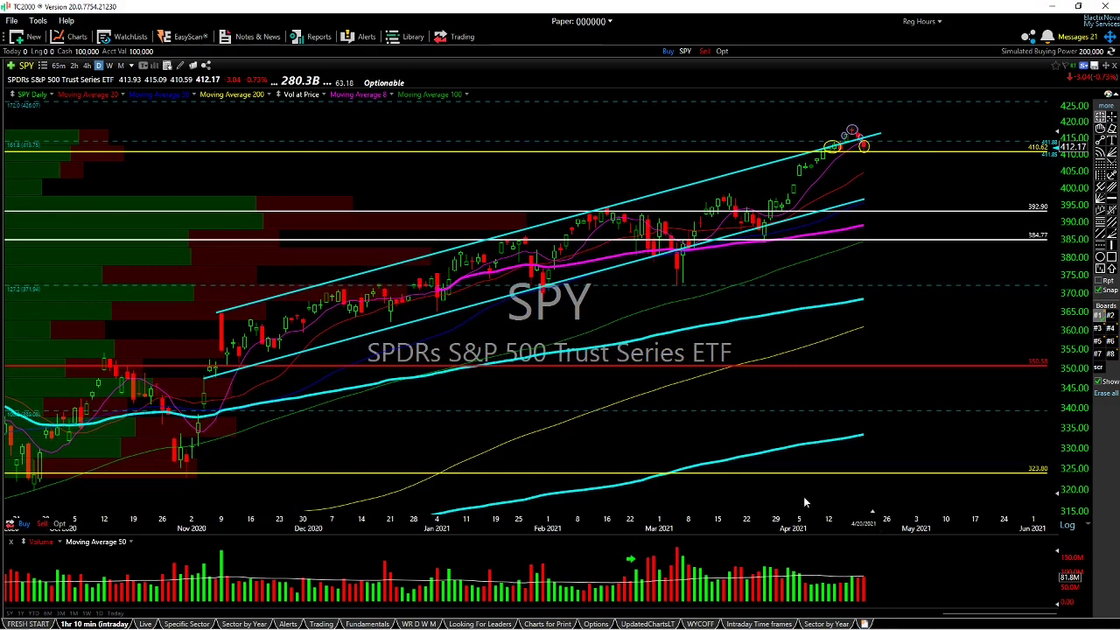
# Load QQQ, place a horizontal line at 337.39 and draw an ellipse around the April 2021 highs.
pyautogui.write('qqq')
pyautogui.press('Return')
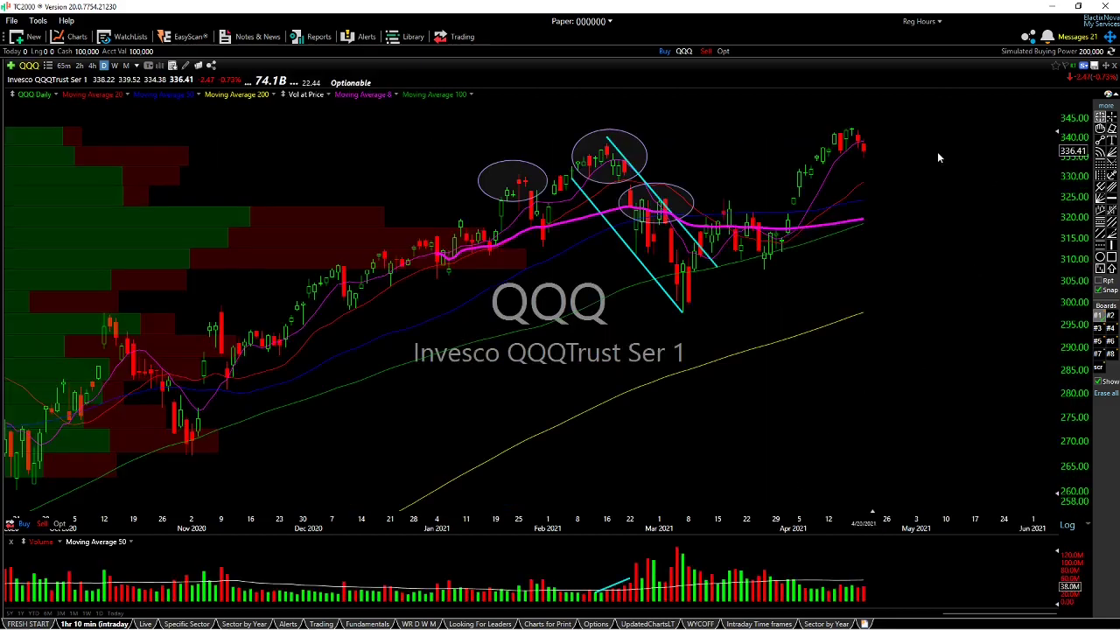
pyautogui.click(1111, 198)
pyautogui.moveTo(825, 153); pyautogui.dragTo(879, 162)
pyautogui.click(1102, 258)
pyautogui.click(1105, 259)
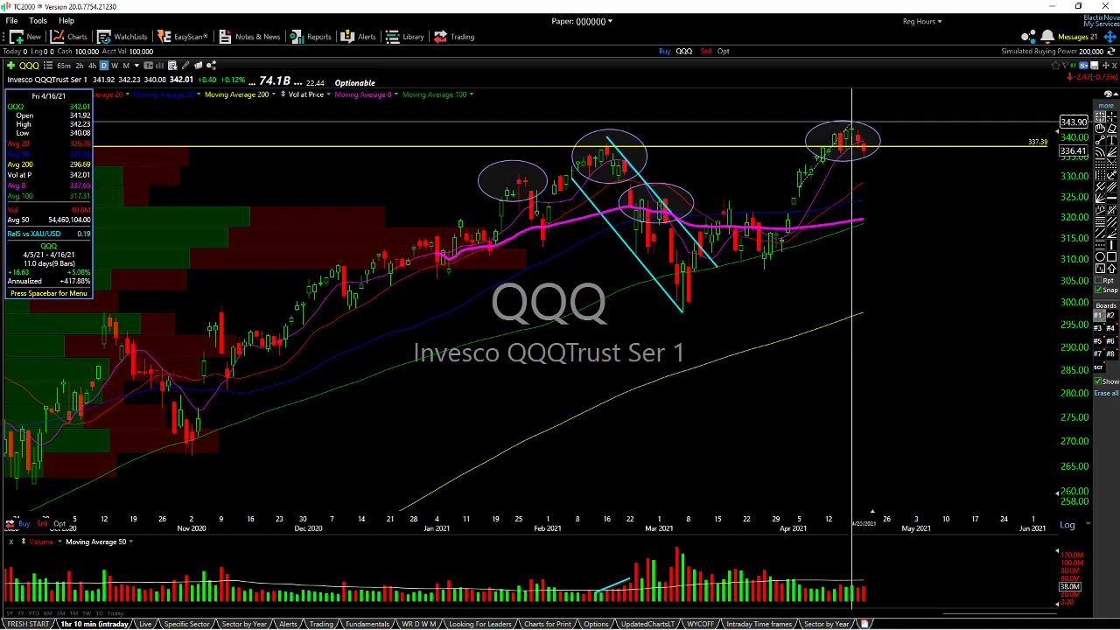
# Inspect the QQQ bars around the mid-April highs and mark the recent peak with a green arrow.
pyautogui.moveTo(852, 122); pyautogui.dragTo(850, 123)
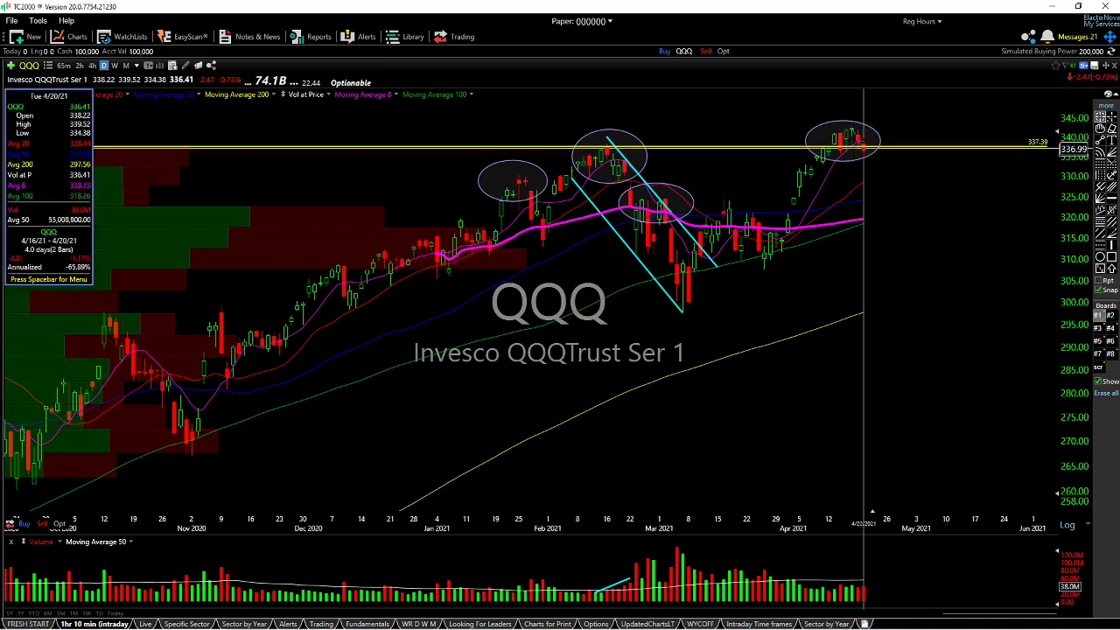
pyautogui.moveTo(851, 130); pyautogui.dragTo(851, 173)
pyautogui.moveTo(852, 601); pyautogui.dragTo(853, 601)
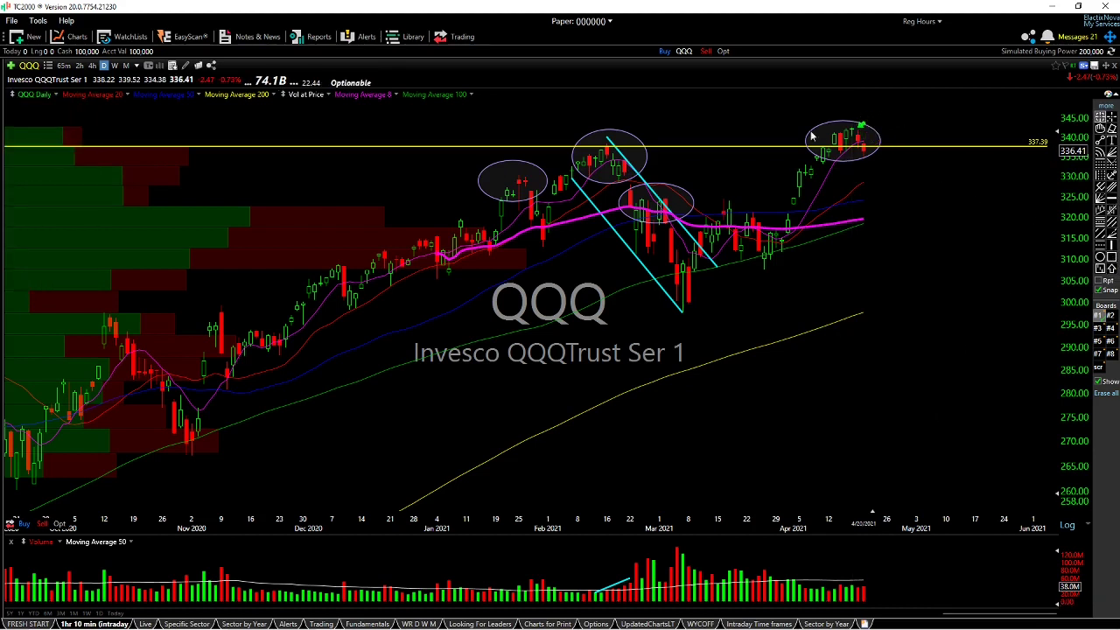
# Set QQQ to the 65-minute timeframe and add a horizontal line at about 335 along the recent lows.
pyautogui.click(63, 66)
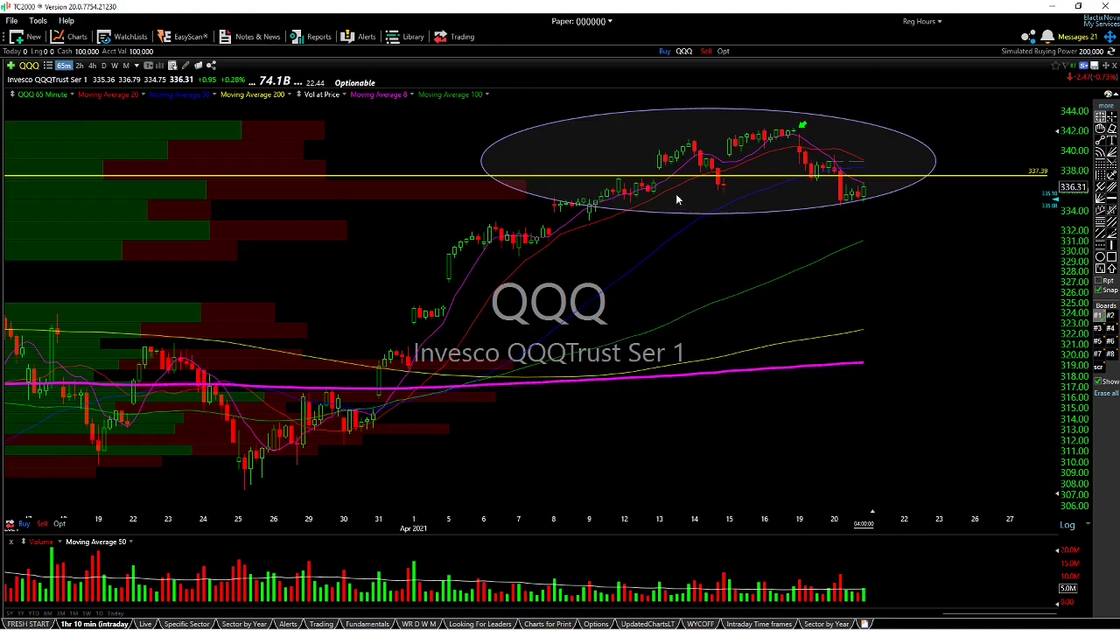
pyautogui.click(1113, 200)
pyautogui.click(582, 199)
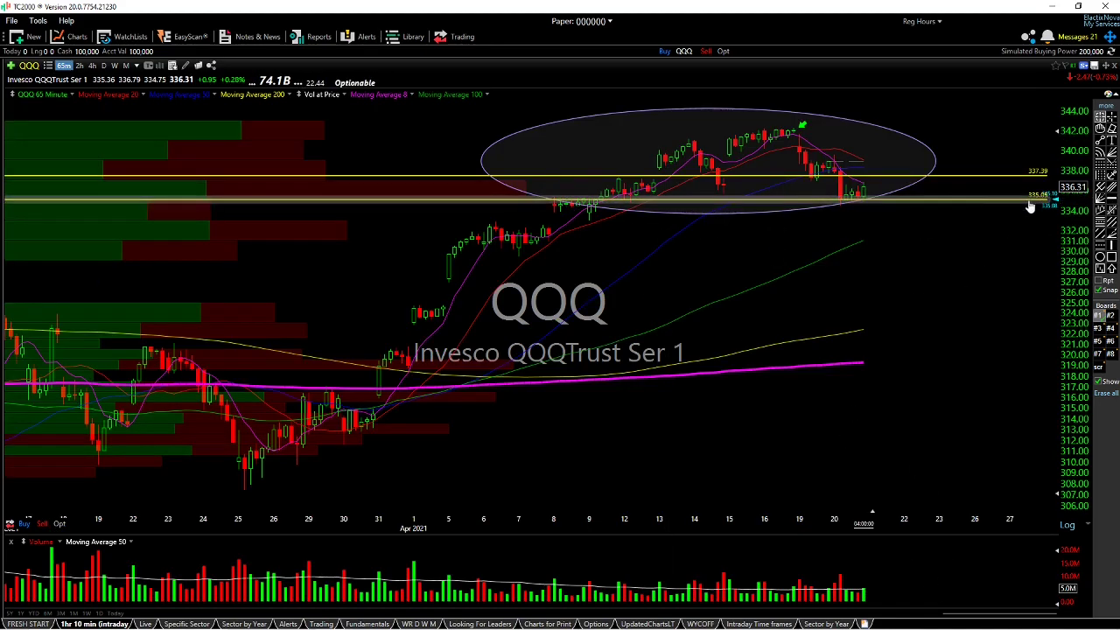
# Widen the QQQ 65-minute history back to late January 2021 and inspect the early-April price levels below the two horizontal lines.
pyautogui.moveTo(944, 613); pyautogui.dragTo(691, 553)
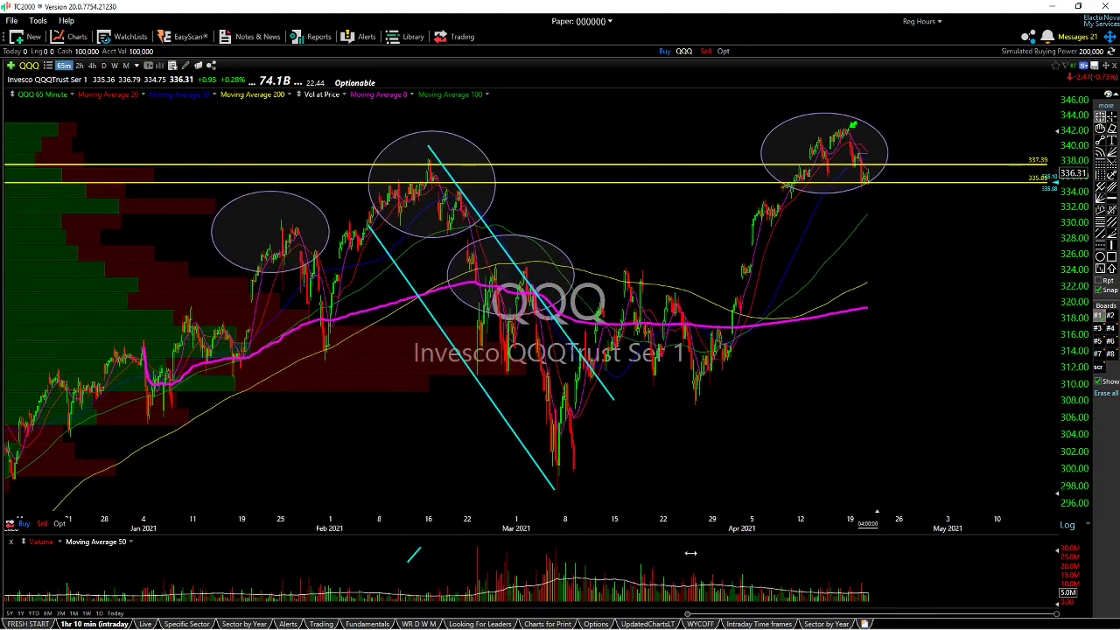
pyautogui.scroll(3, 690, 552)
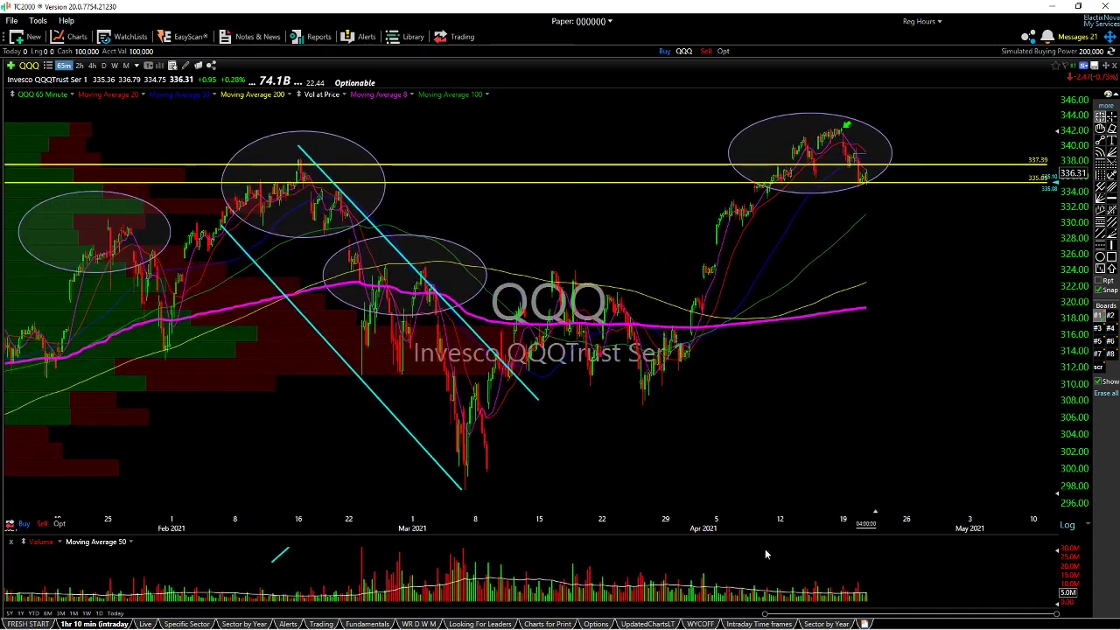
pyautogui.rightClick(876, 186)
pyautogui.click(709, 263)
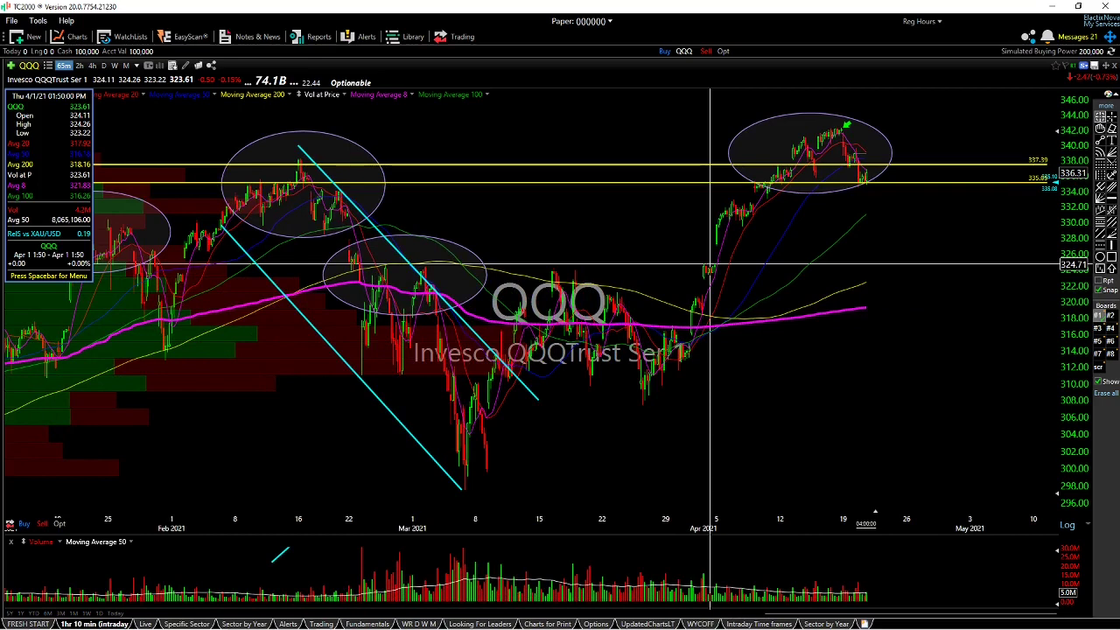
pyautogui.moveTo(742, 209); pyautogui.dragTo(740, 210)
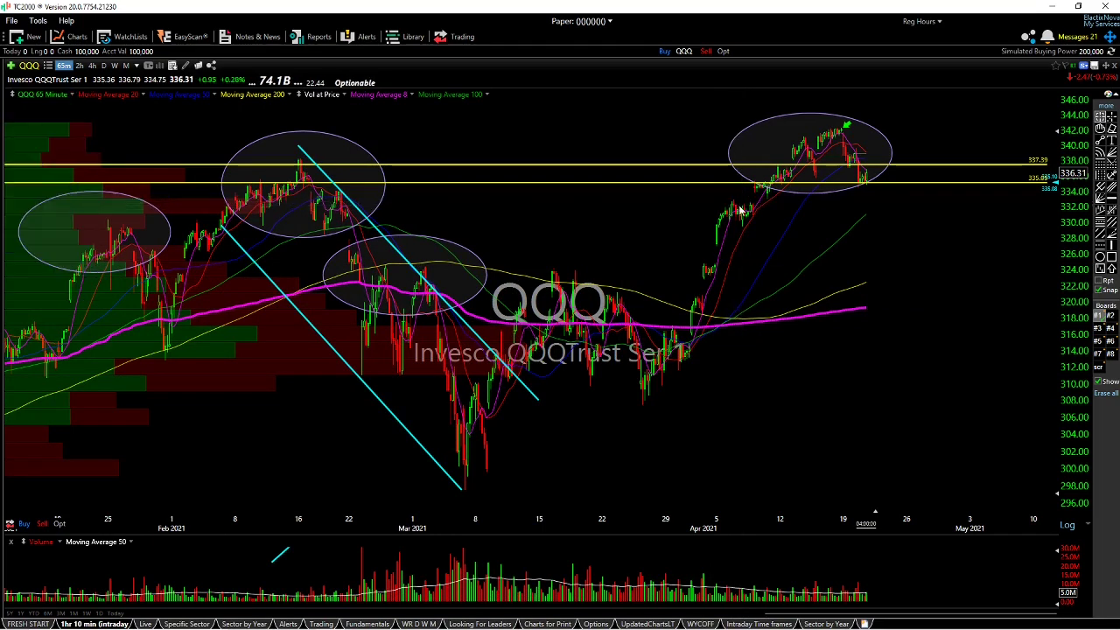
# Load SMH, measure its decline from April 16 to April 20 and switch the chart to the daily timeframe.
pyautogui.write('SMH')
pyautogui.press('Return')
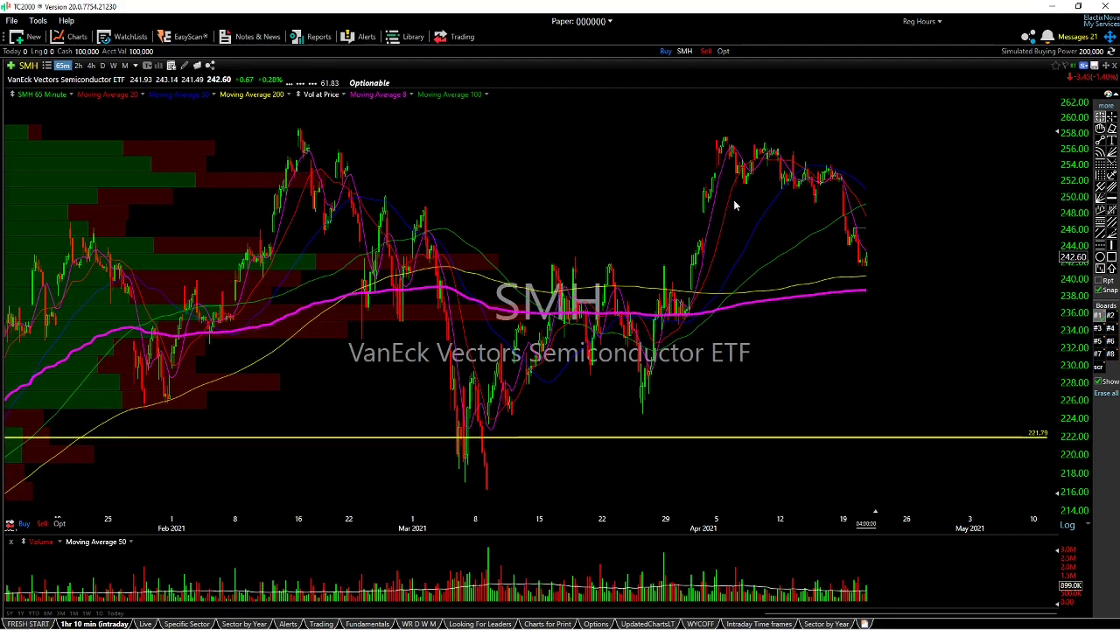
pyautogui.moveTo(842, 180); pyautogui.dragTo(858, 266)
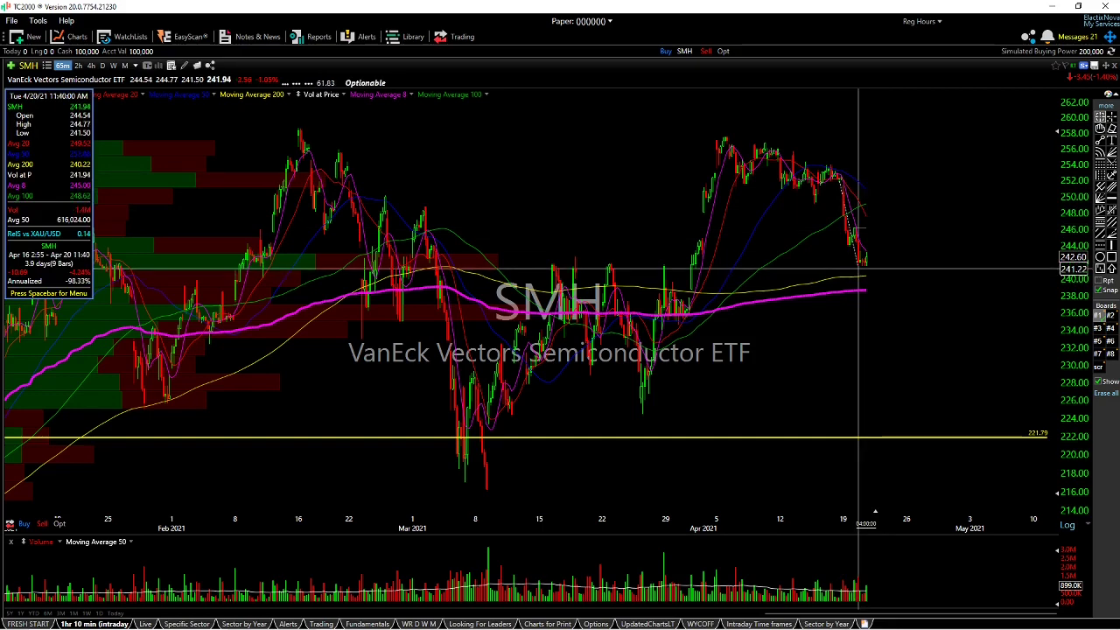
pyautogui.click(102, 66)
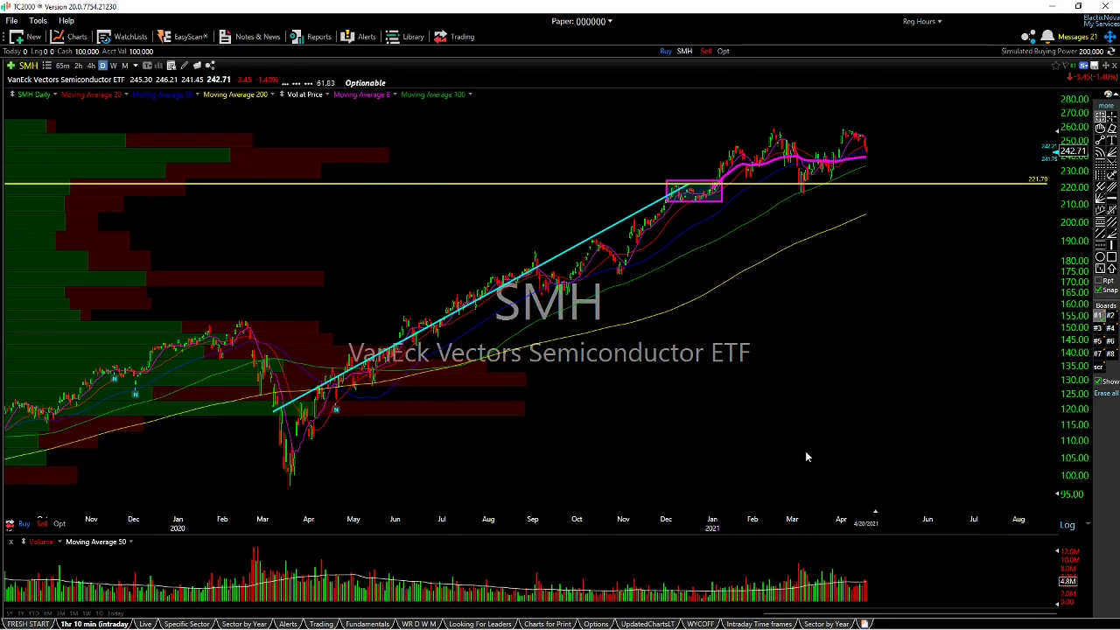
# Shorten the daily history to start around August 2020, load TSLA and inspect its bars from the March low to late April.
pyautogui.moveTo(765, 613); pyautogui.dragTo(909, 586)
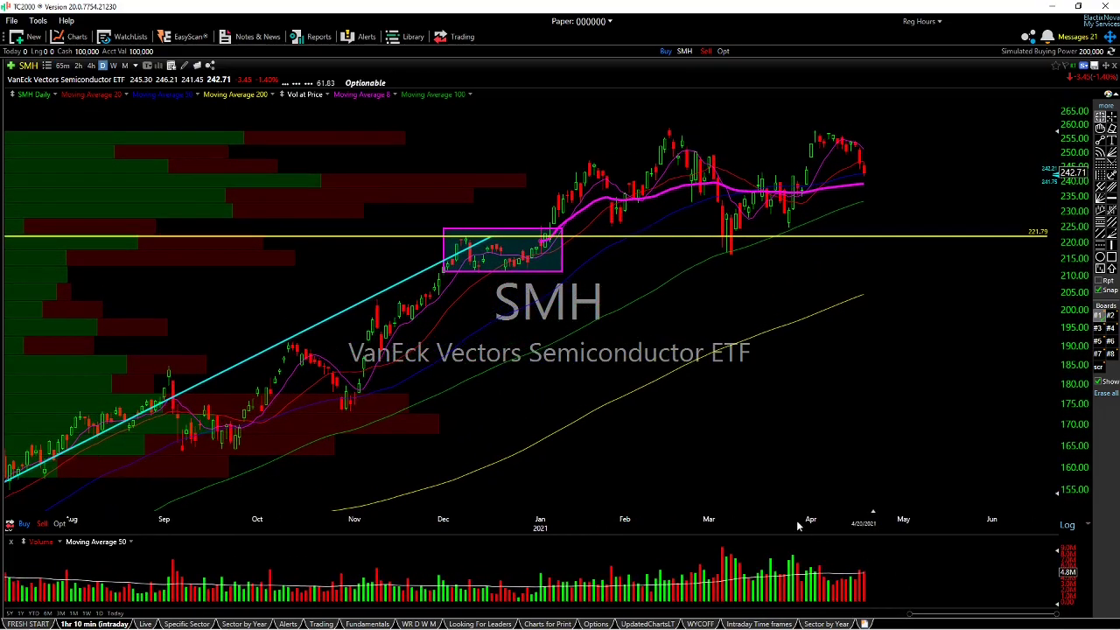
pyautogui.write('tsla')
pyautogui.press('Return')
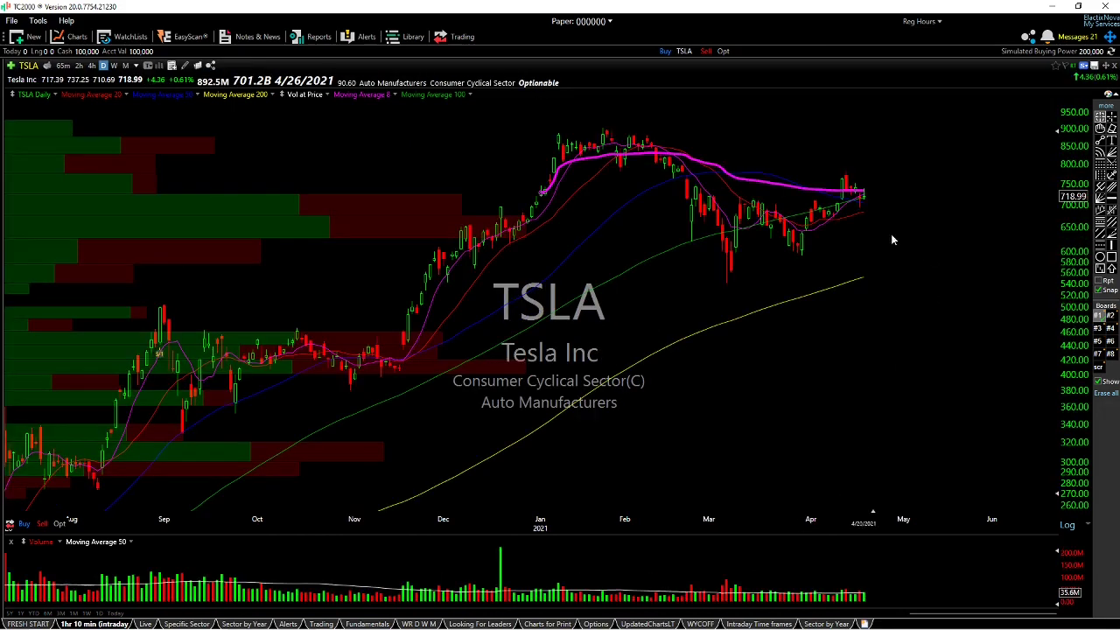
pyautogui.moveTo(860, 197); pyautogui.dragTo(865, 197)
pyautogui.moveTo(713, 263); pyautogui.dragTo(775, 290)
pyautogui.moveTo(807, 214); pyautogui.dragTo(866, 192)
pyautogui.click(863, 196)
# Review the daily charts of the index ETFs SPY and QQQ.
pyautogui.click(26, 70)
pyautogui.write('spy')
pyautogui.press('Return')
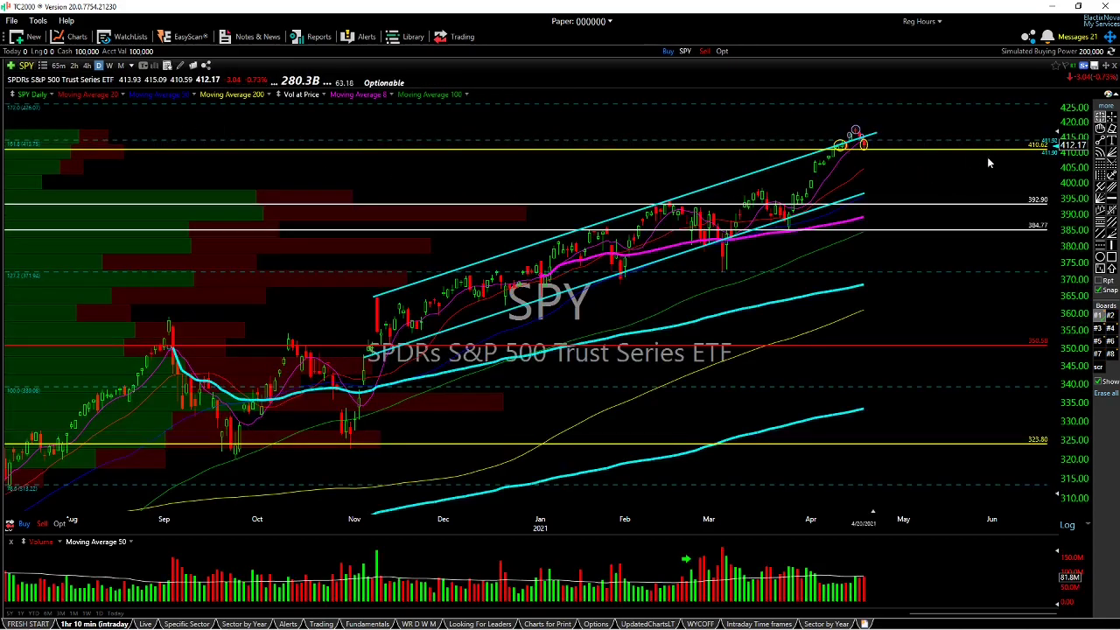
pyautogui.write('qqq')
pyautogui.press('Return')
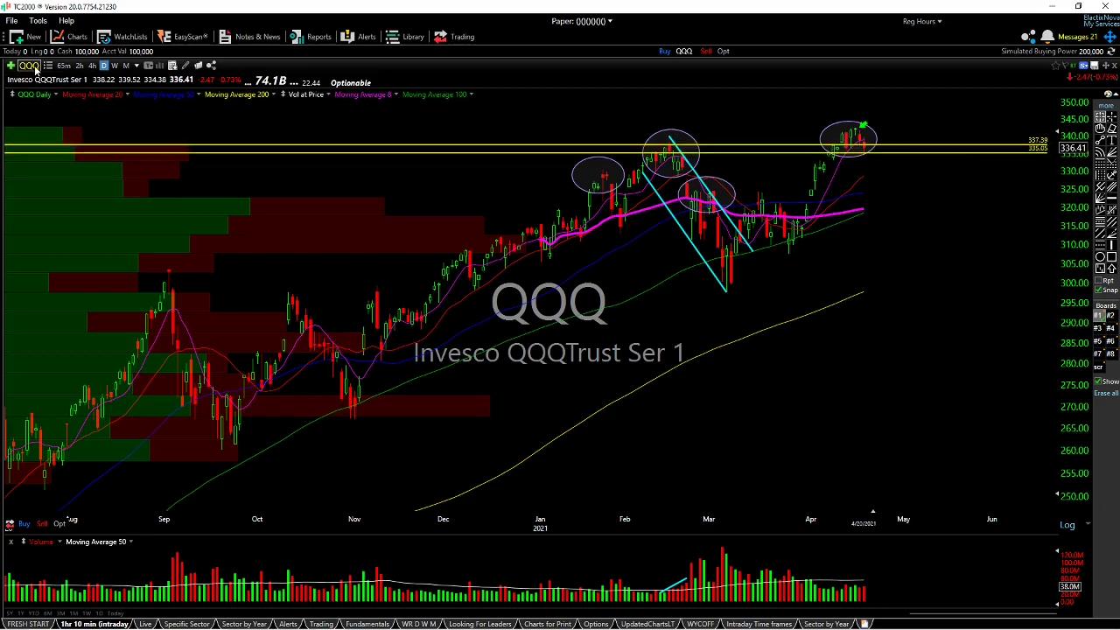
# Review the daily charts of the consumer staples ETF XLP and the utilities ETF XLU.
pyautogui.write('xlp')
pyautogui.press('Return')
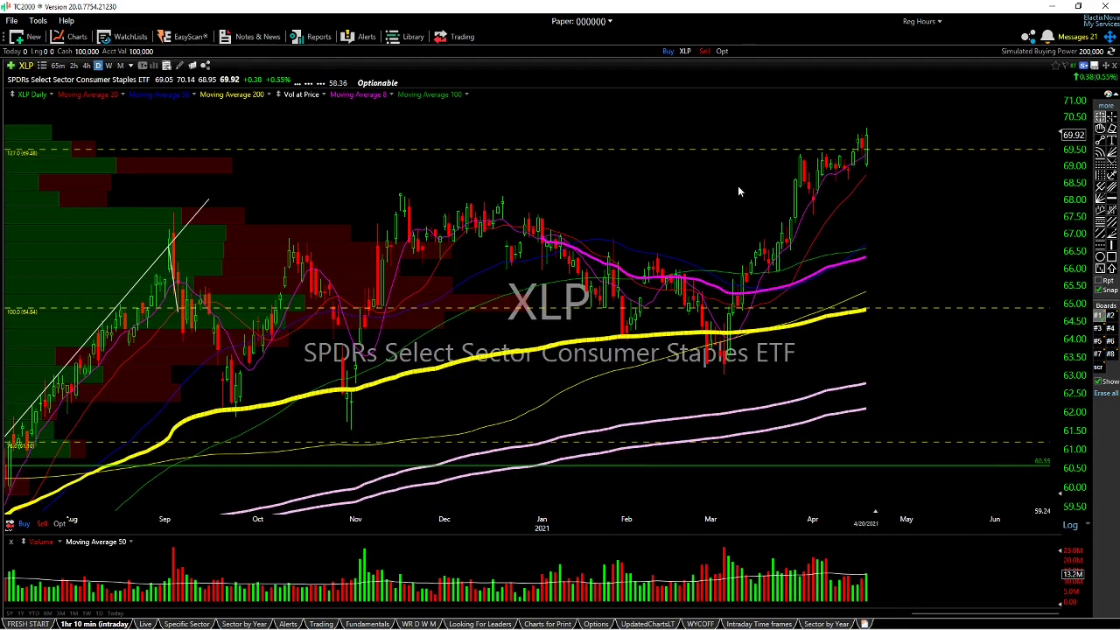
pyautogui.write('xlu')
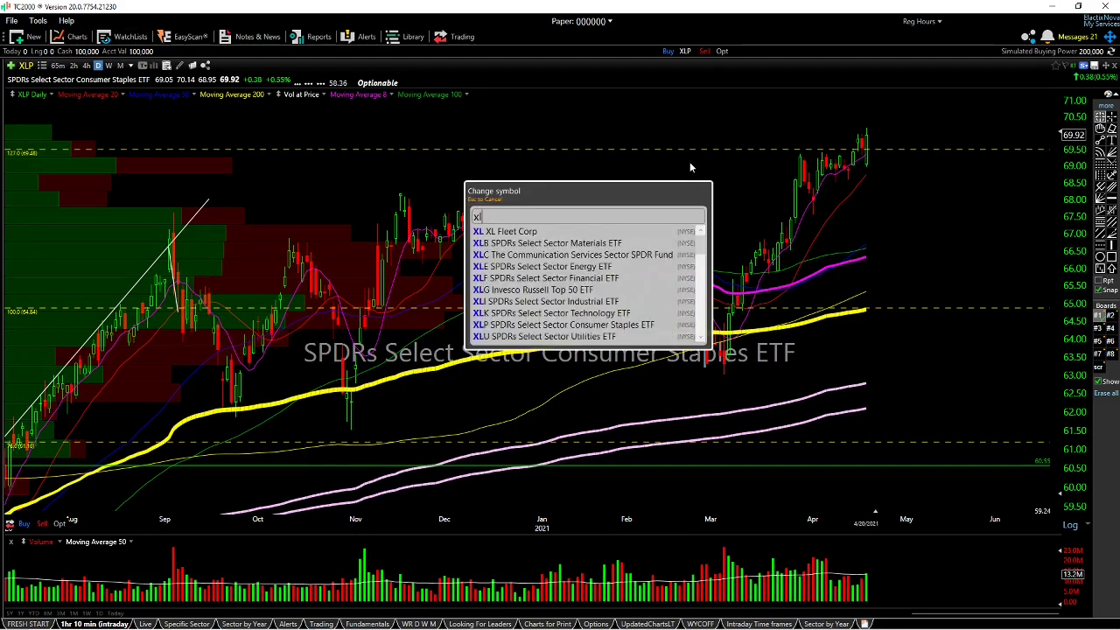
pyautogui.press('Return')
# Load the Gold/US Dollar chart (XAU/USD) and erase old horizontal price lines, including those at about 1747 and 1685.
pyautogui.write('xau')
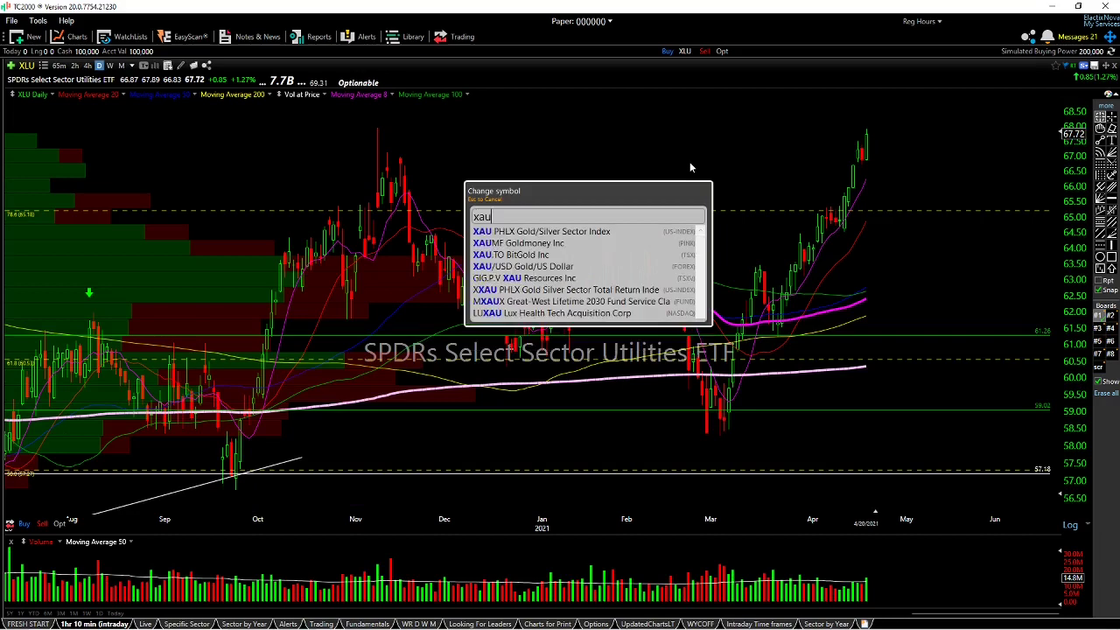
pyautogui.click(605, 268)
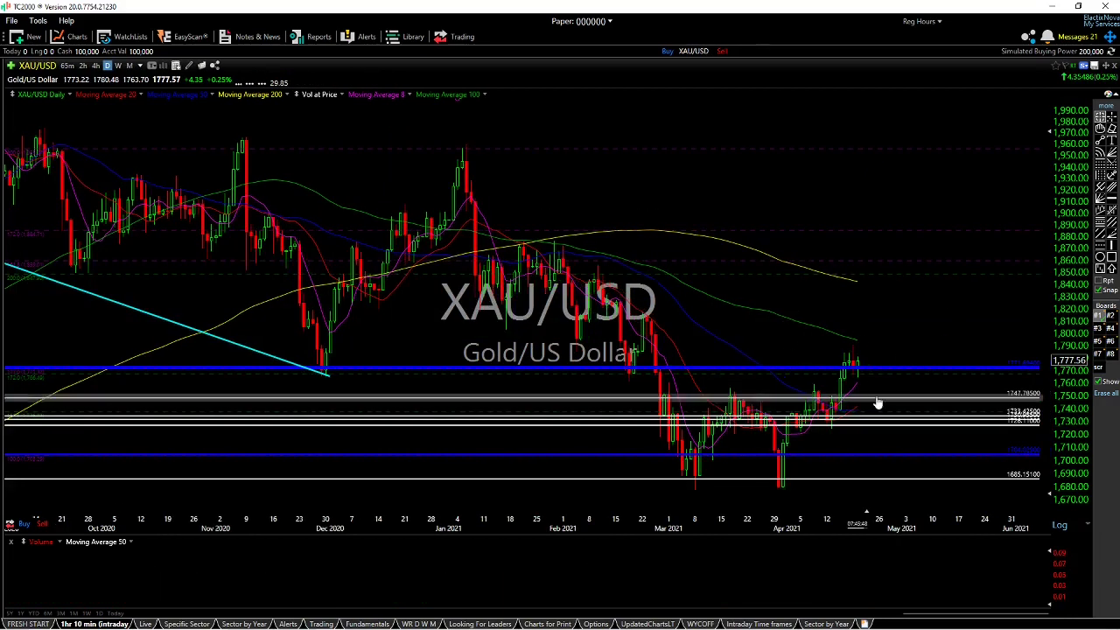
pyautogui.click(1106, 393)
pyautogui.click(1061, 459)
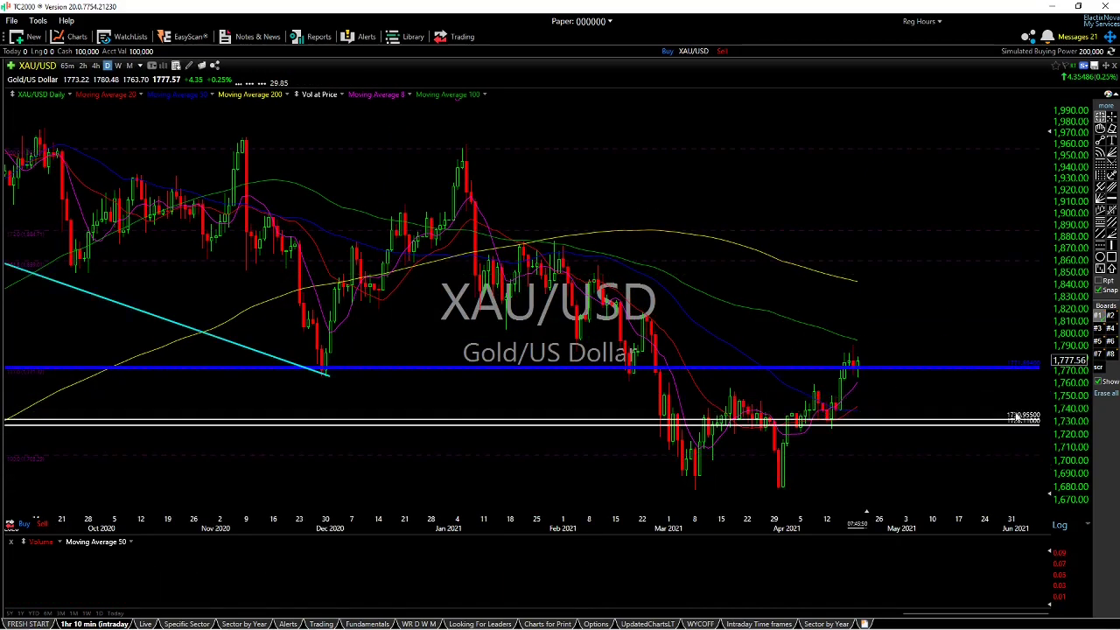